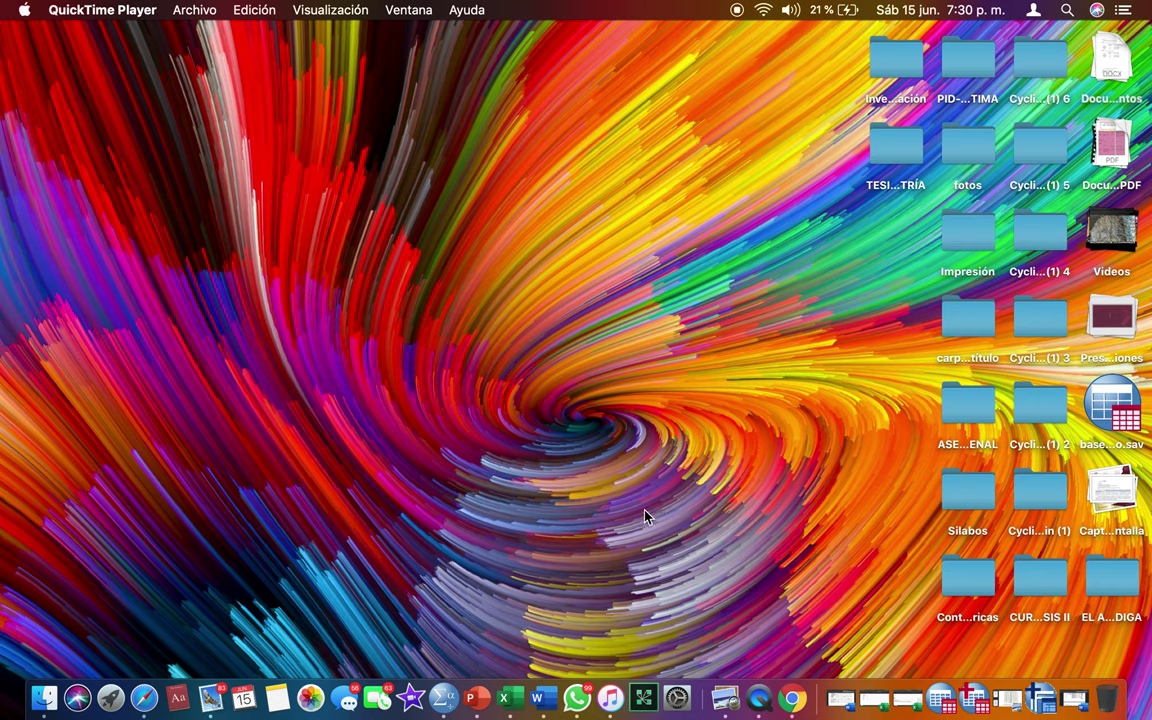
click(561, 672)
key(ctrl+Up)
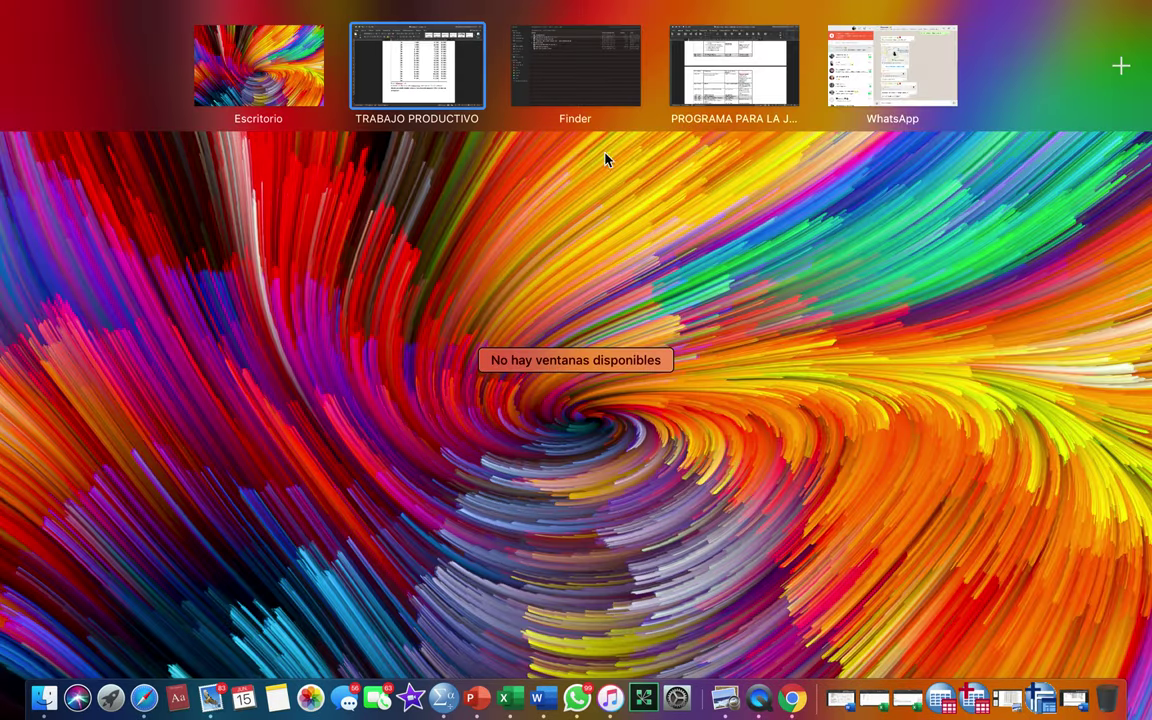
click(601, 182)
right_click(527, 663)
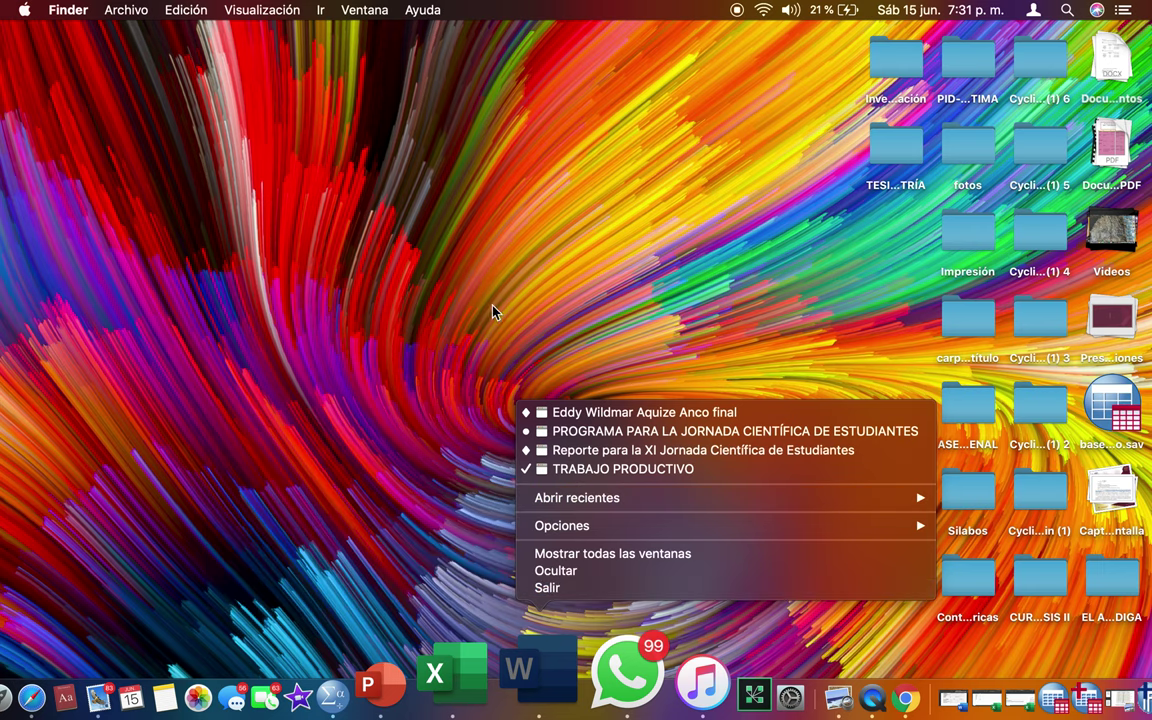
click(492, 311)
- Create a new folder on the desktop and keep its default name
click(126, 9)
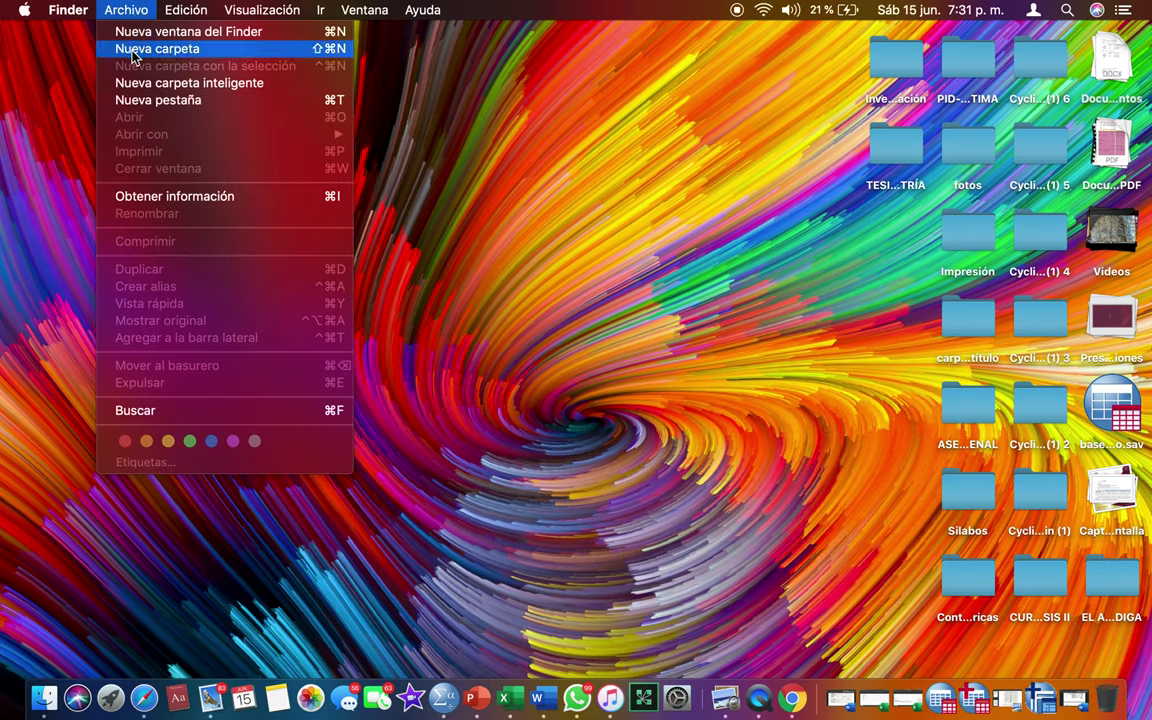
click(132, 50)
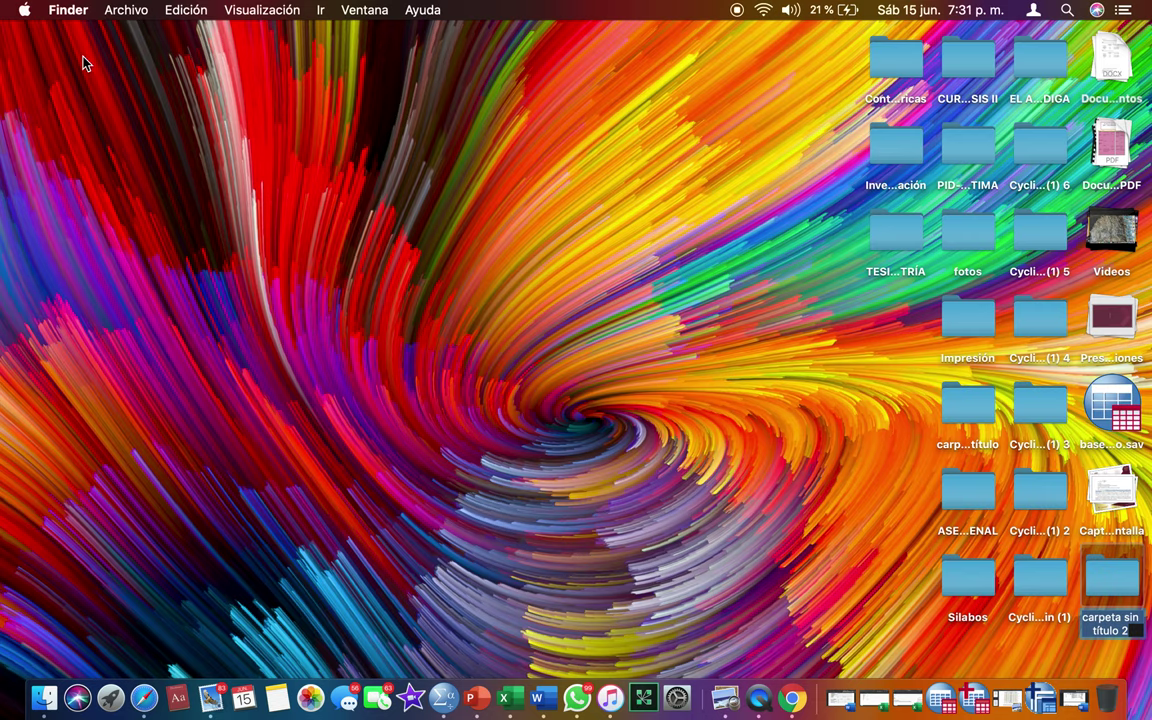
click(163, 82)
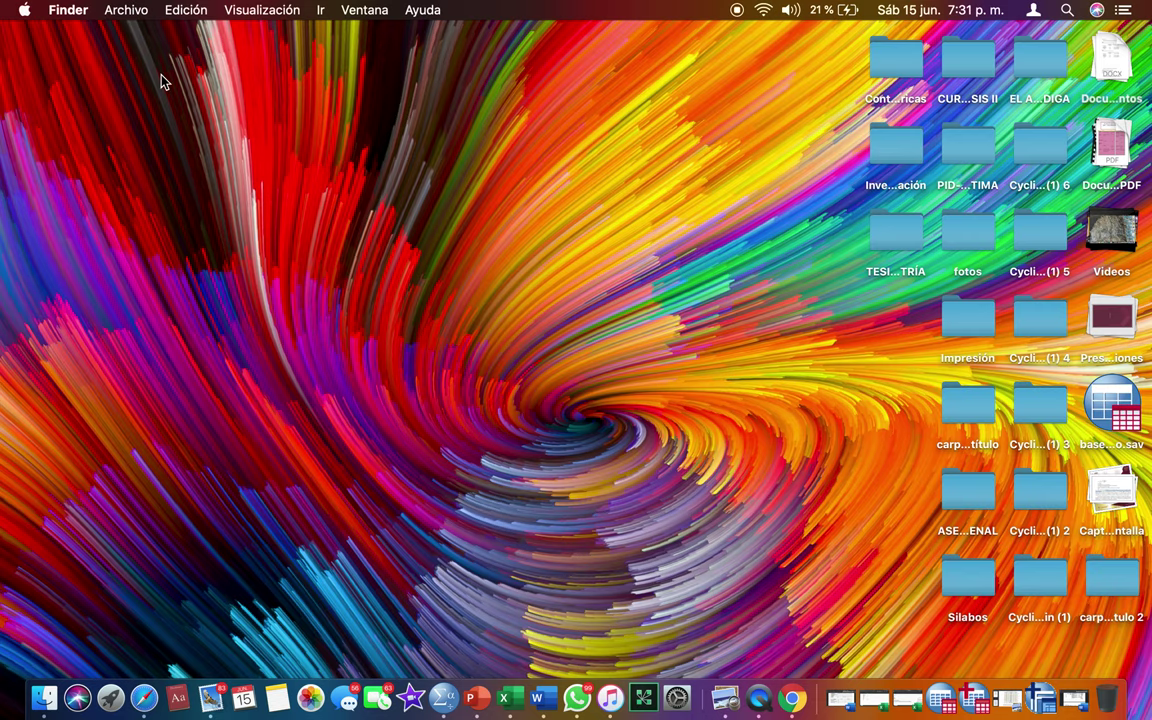
- Switch to Word and create a new blank document
click(543, 697)
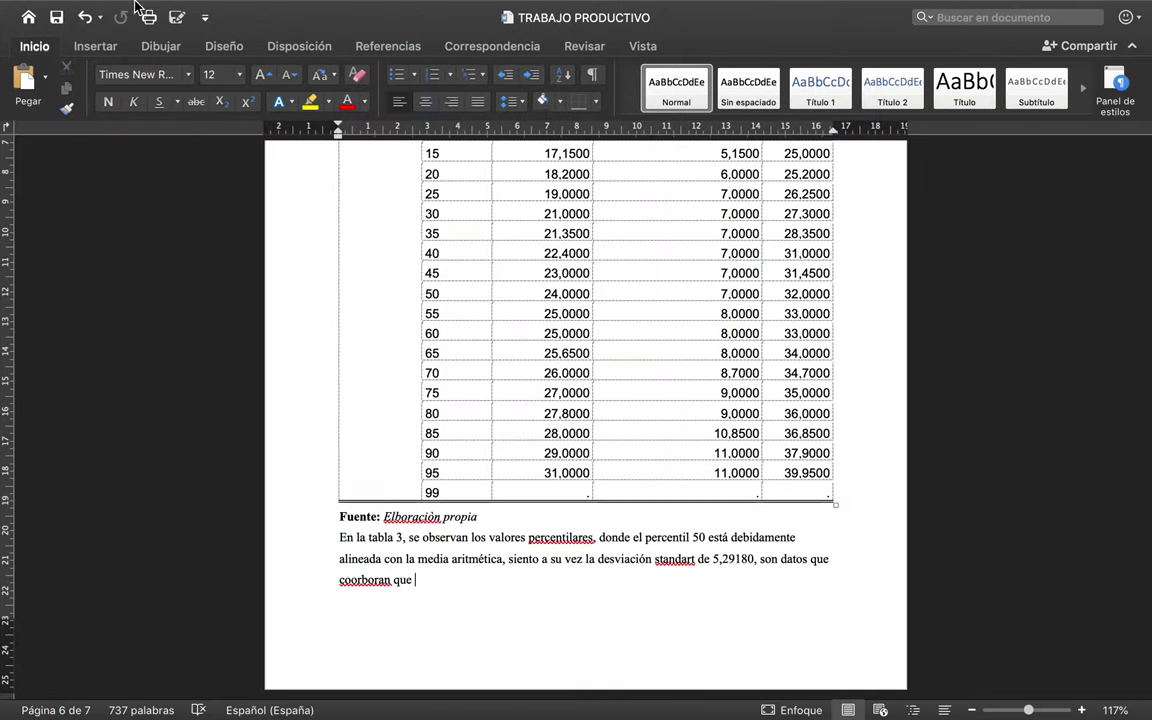
click(119, 10)
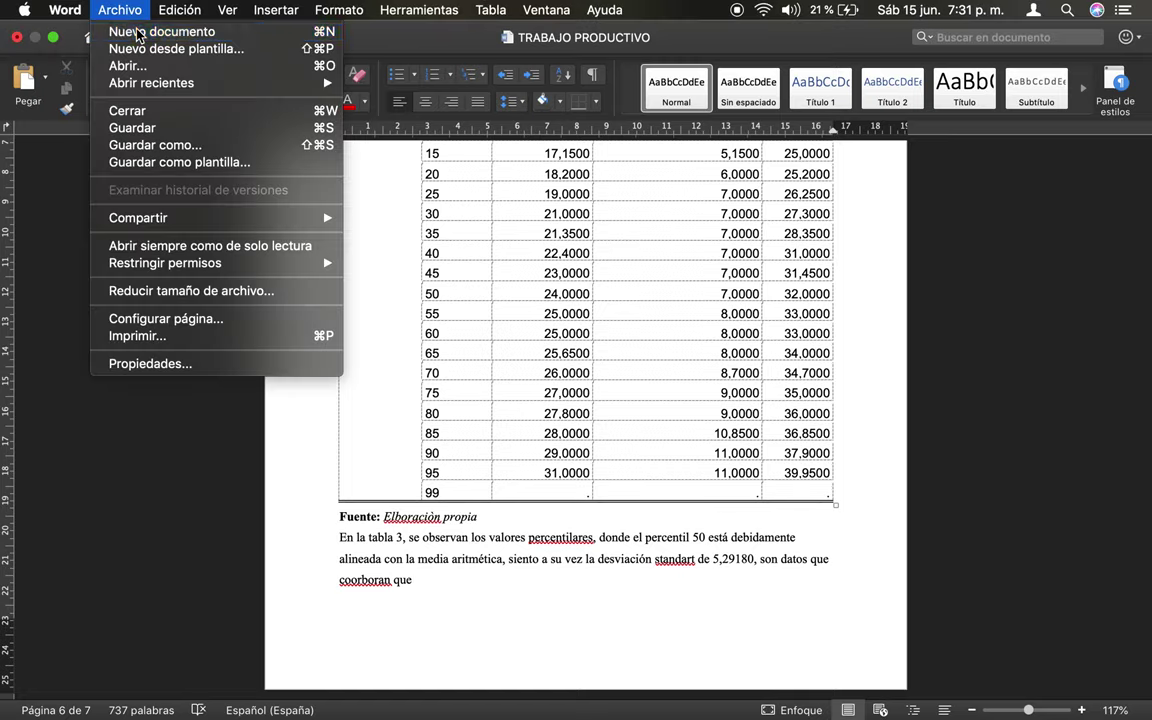
click(137, 32)
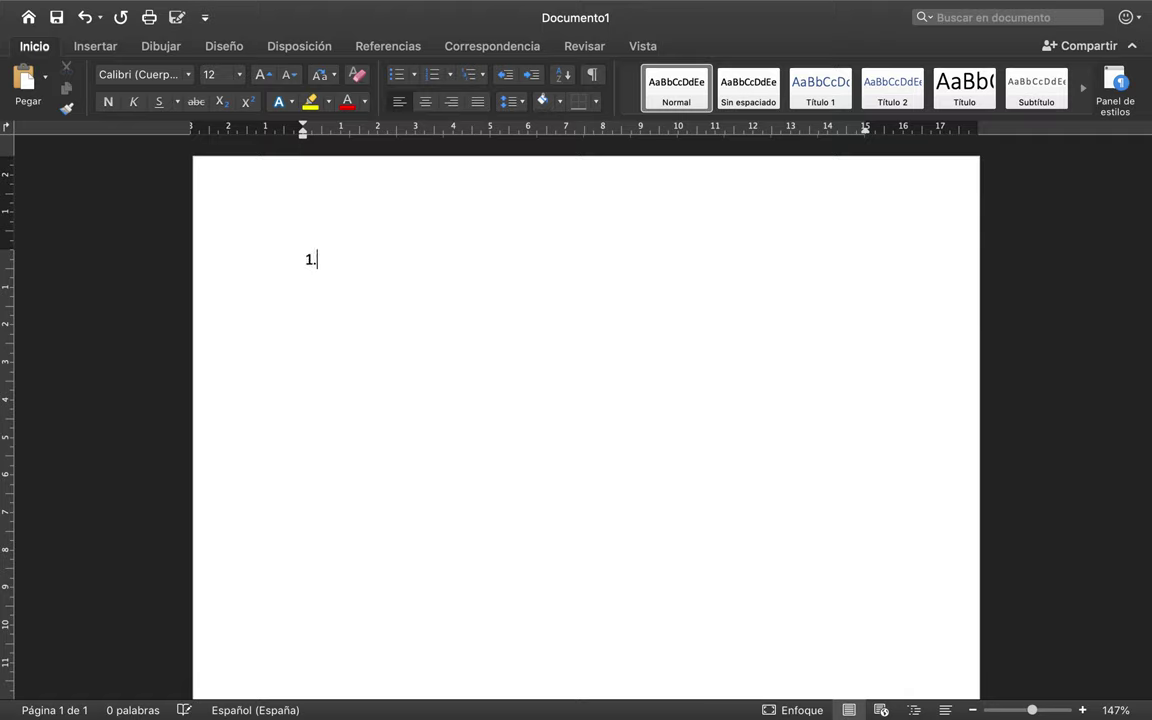
- Enter "MATRIZ INTRUMERNTAL" as the first item of the numbered list
text(SA)
key(BackSpace)
key(BackSpace)
text(MATRIZ )
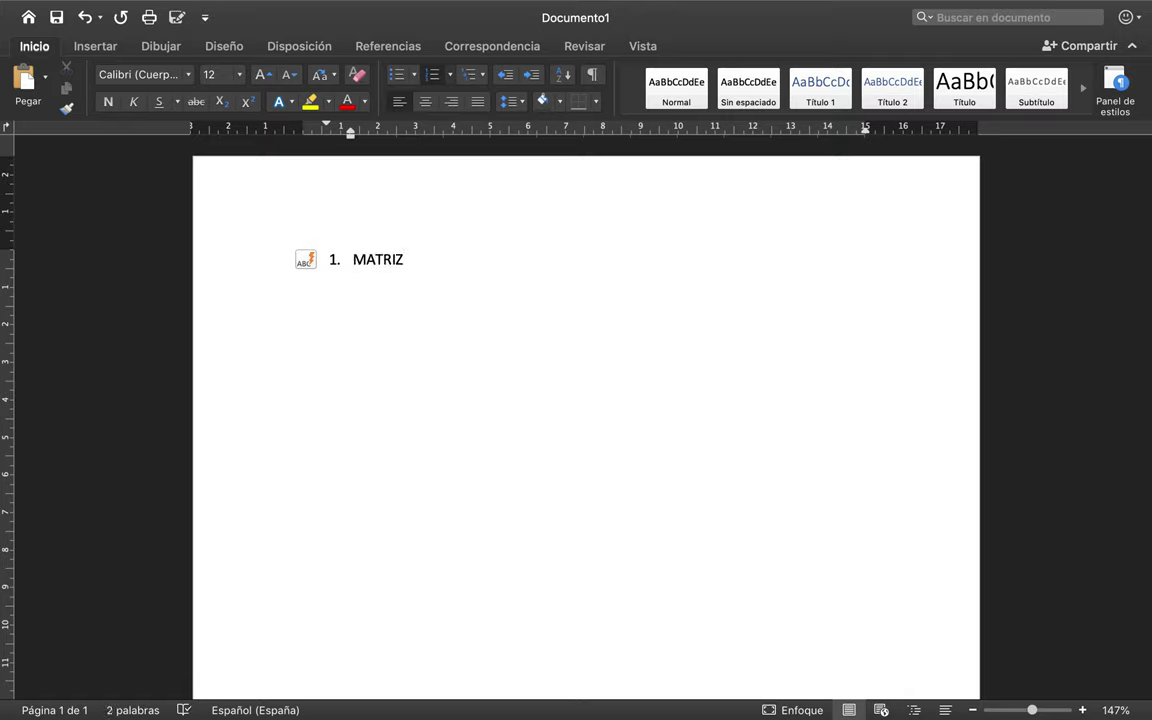
text(OPERACION)
key(BackSpace)
key(BackSpace)
key(BackSpace)
key(BackSpace)
key(BackSpace)
key(BackSpace)
key(BackSpace)
key(BackSpace)
text(INTRUMERNTAL)
key(Return)
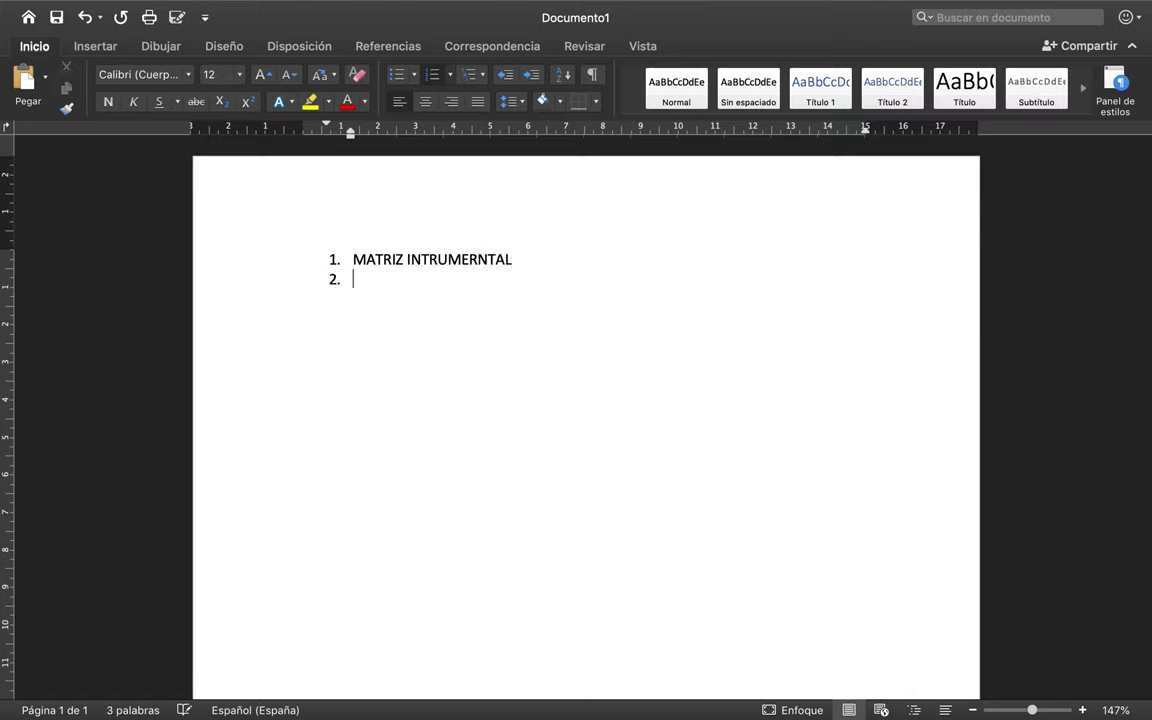
- Add "BAREMOS DEL INTRUMENTO" and "BASE DE DATOS" as items 2 and 3 of the numbered list
text(BAREMOS DEL INTRUMENTO)
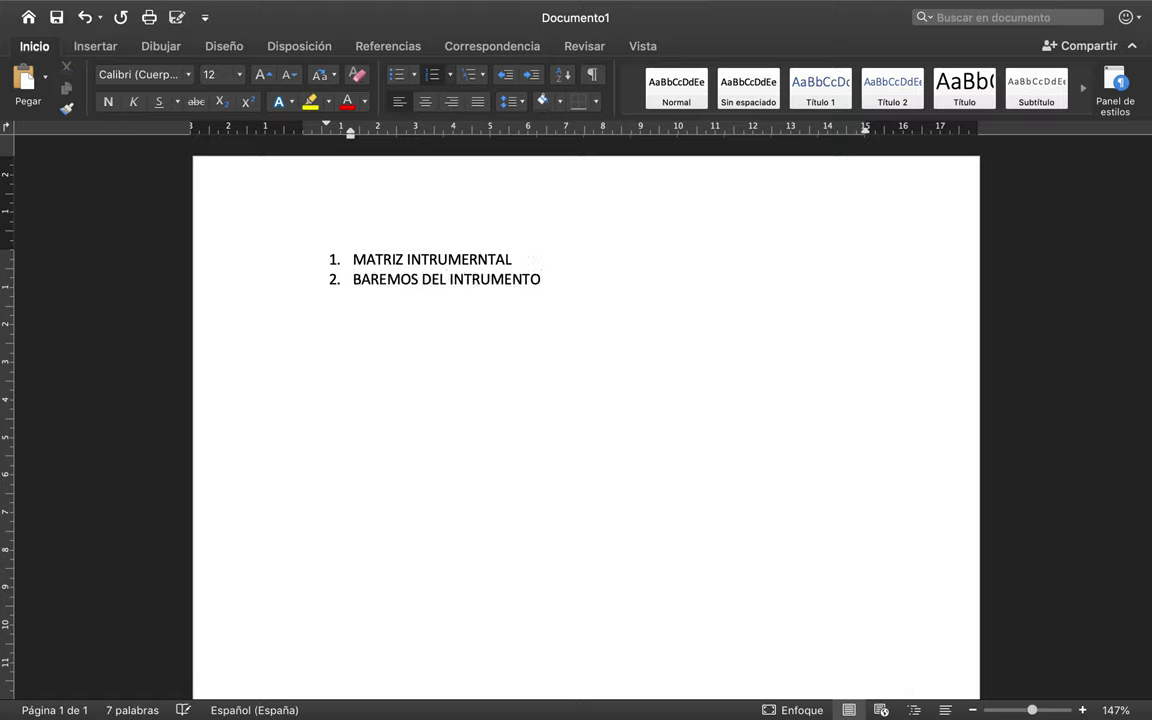
key(Return)
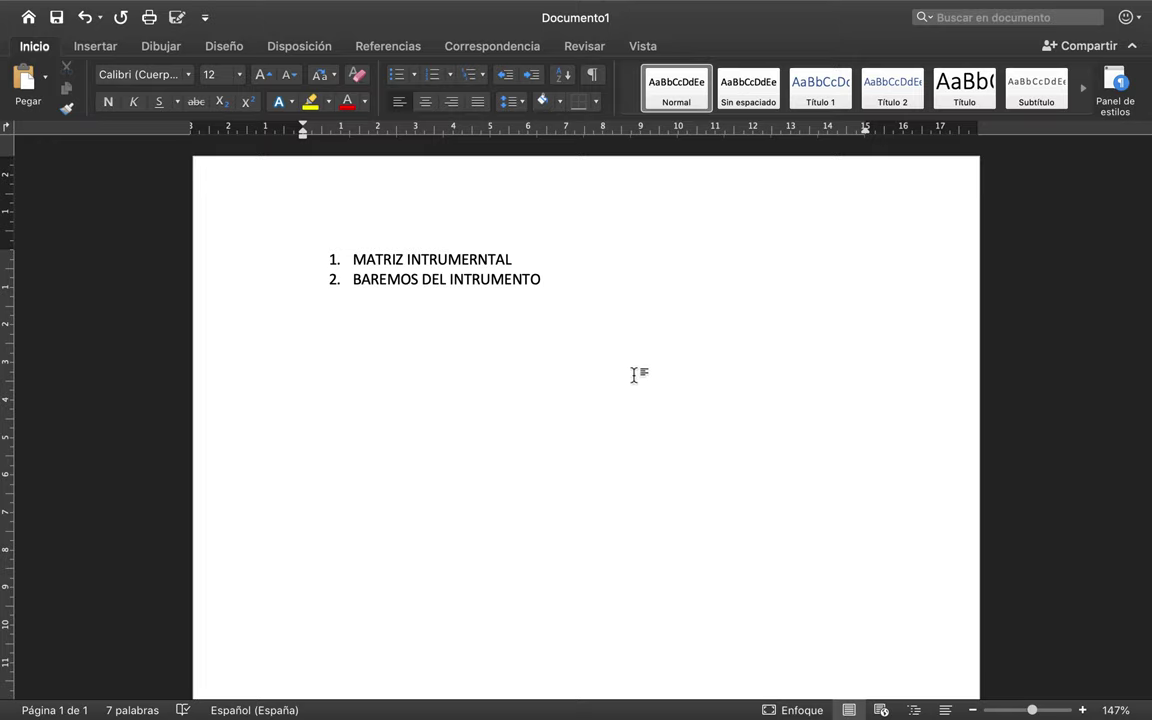
click(555, 285)
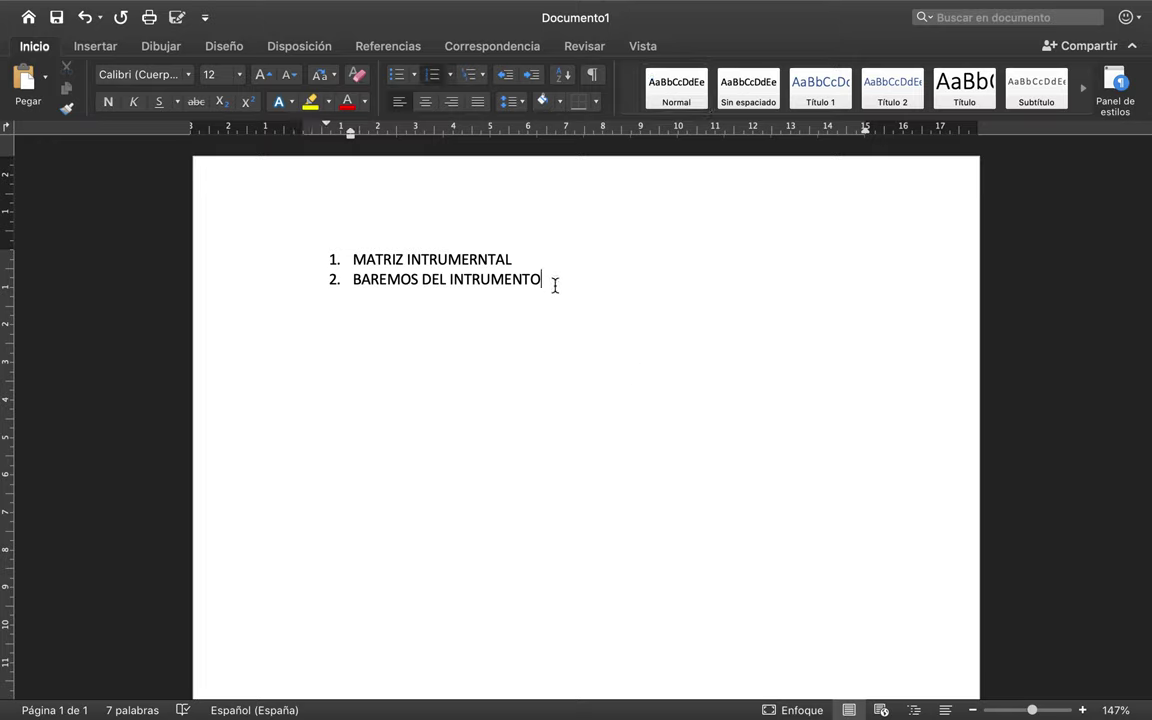
key(Return)
text(BASE DE DATOS)
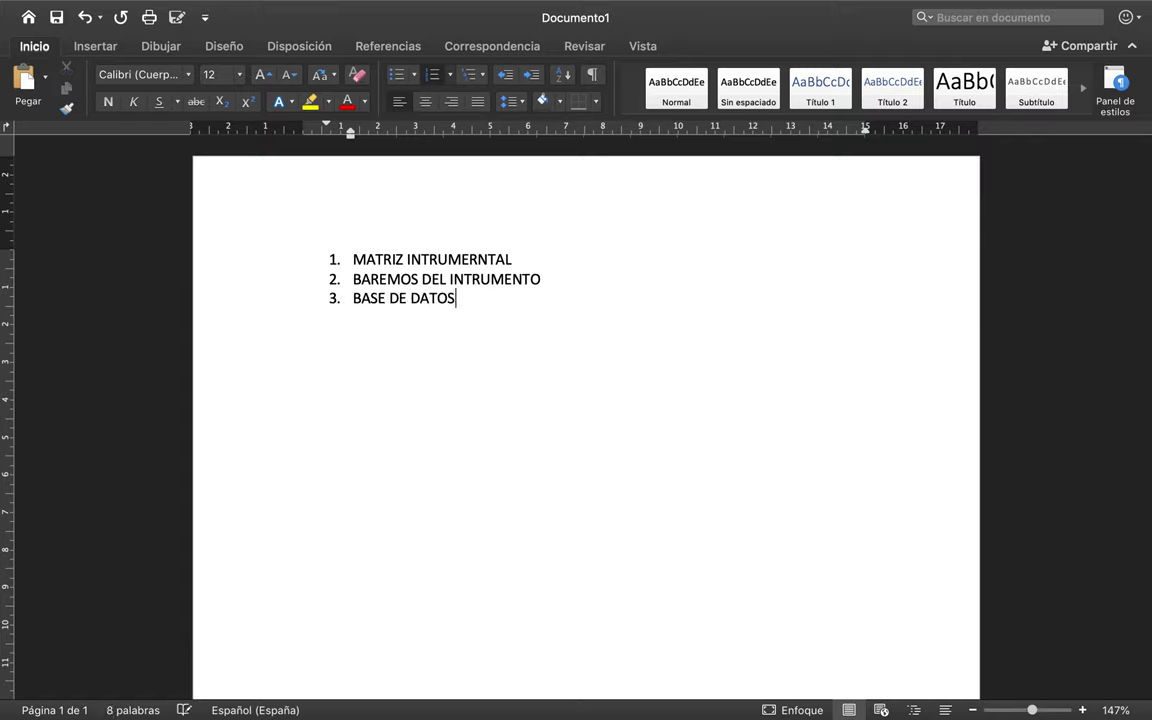
- Insert a centred heading line reading "REQUISITOS" above the numbered list
click(349, 258)
key(Return)
click(297, 235)
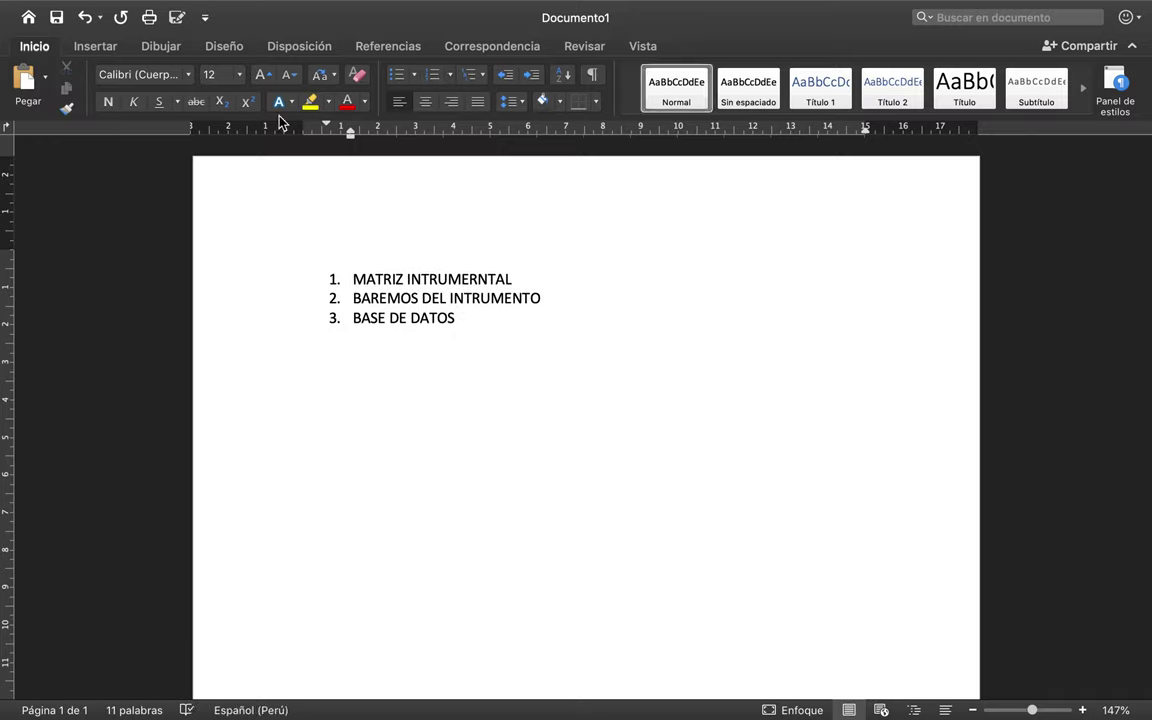
click(425, 101)
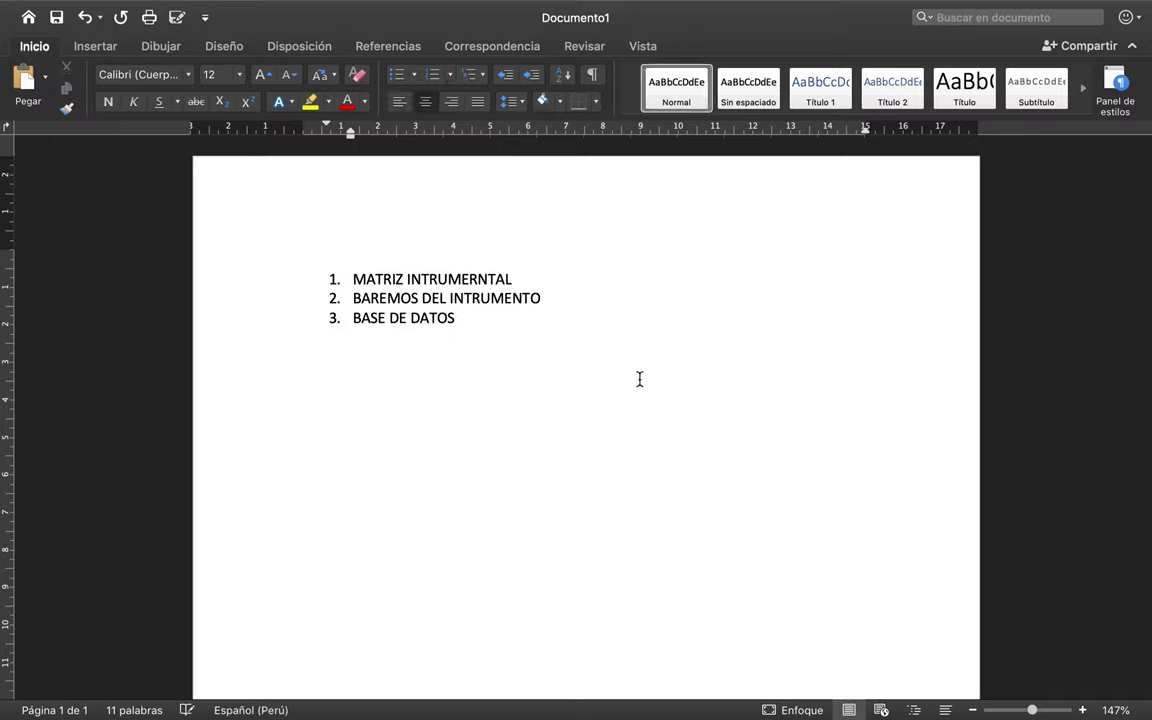
text(REQUISITOS)
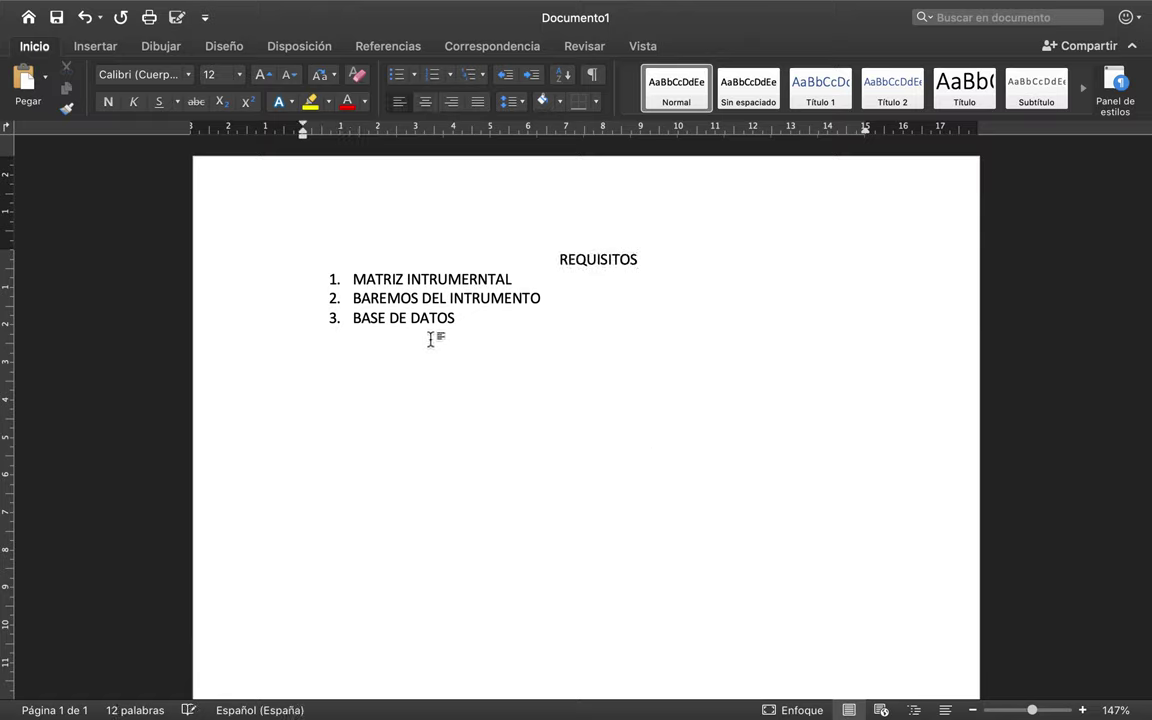
- Leave the Word document and switch to the SPSS data editor with the Sin título2 dataset
key(super+a)
click(489, 330)
key(ctrl+Up)
click(665, 263)
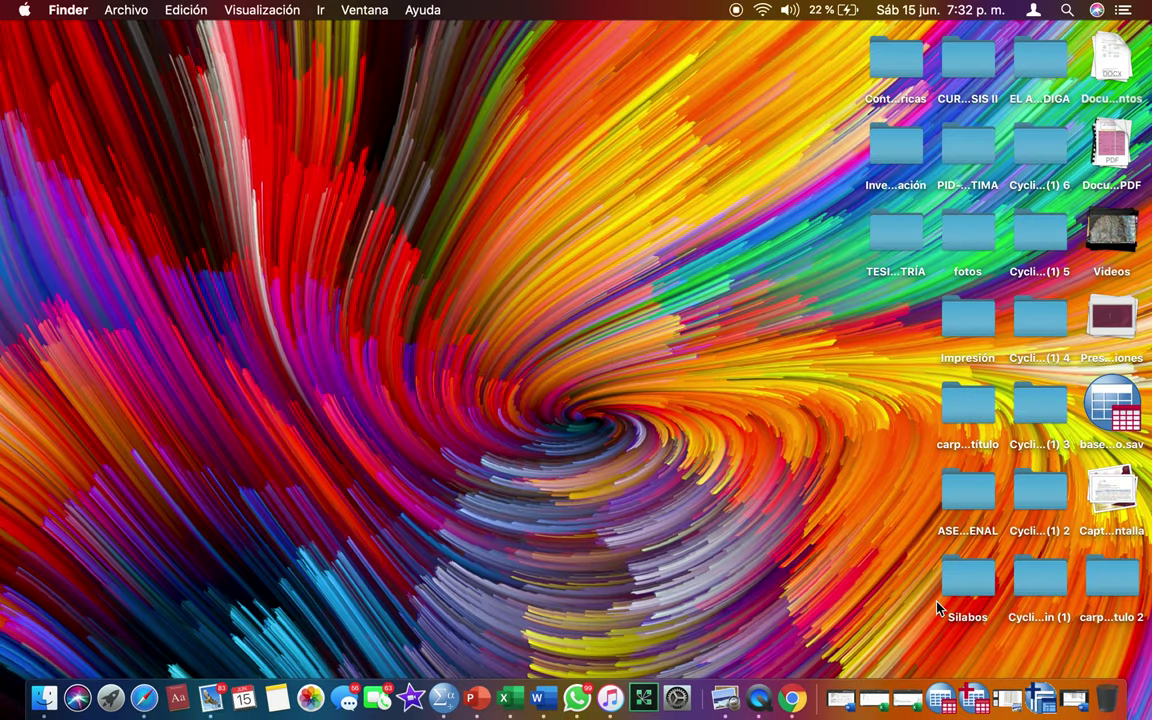
click(979, 688)
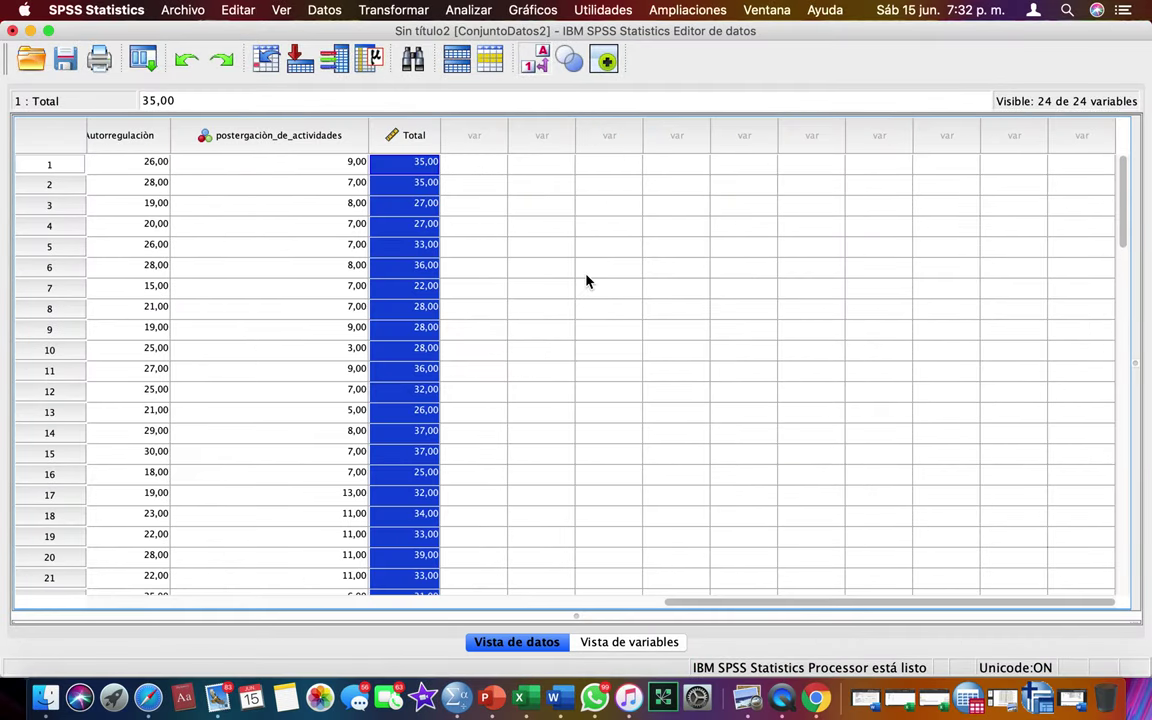
- Delete the variables Autorregulaciòn, postergaciòn_de_actividades and Total from the dataset
scroll(365, 240, left, 10)
scroll(905, 183, right, 10)
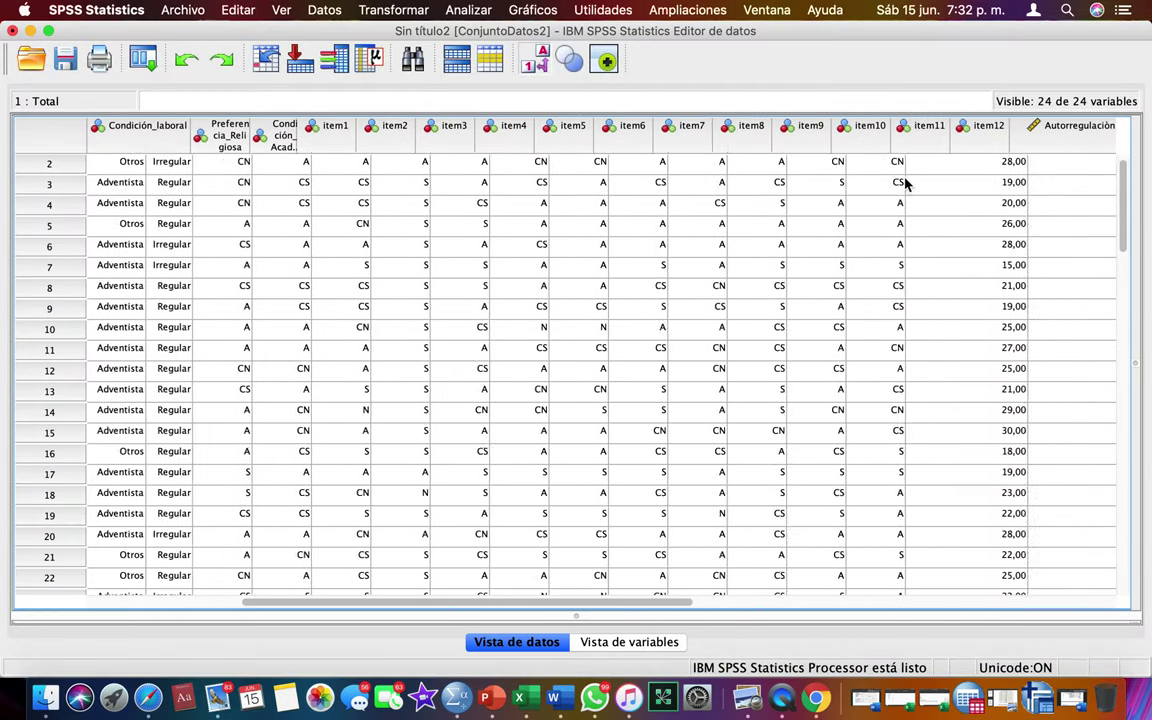
click(615, 128)
shift+click(850, 127)
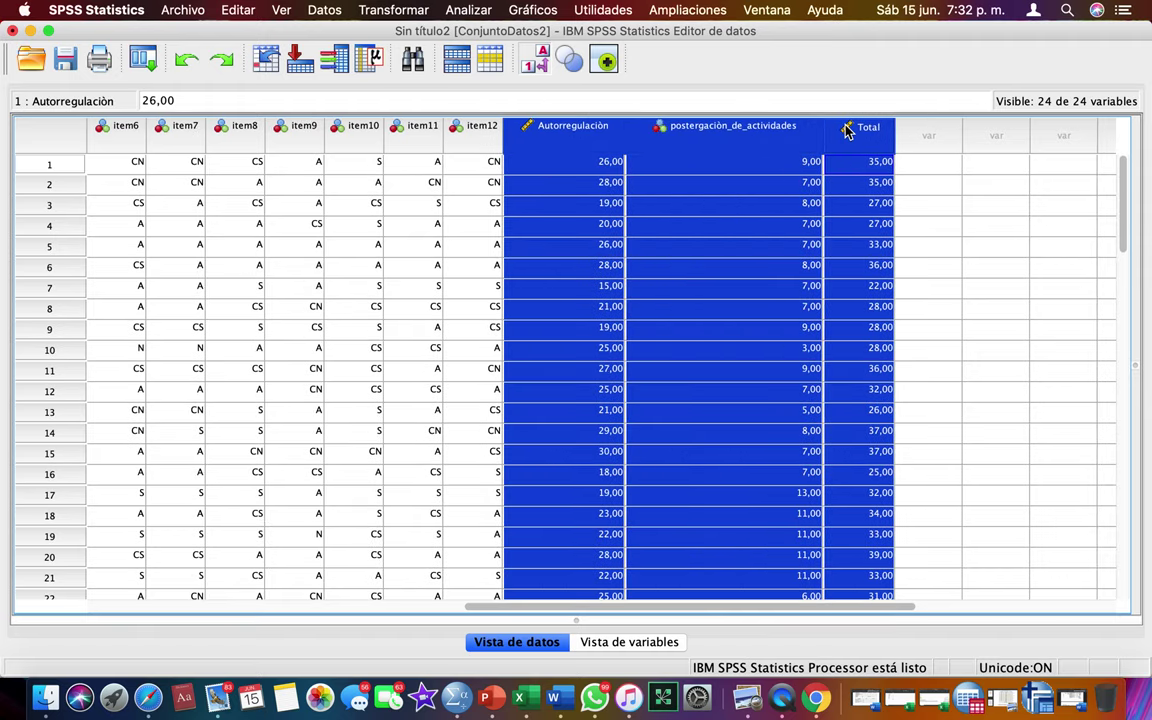
right_click(845, 127)
click(883, 223)
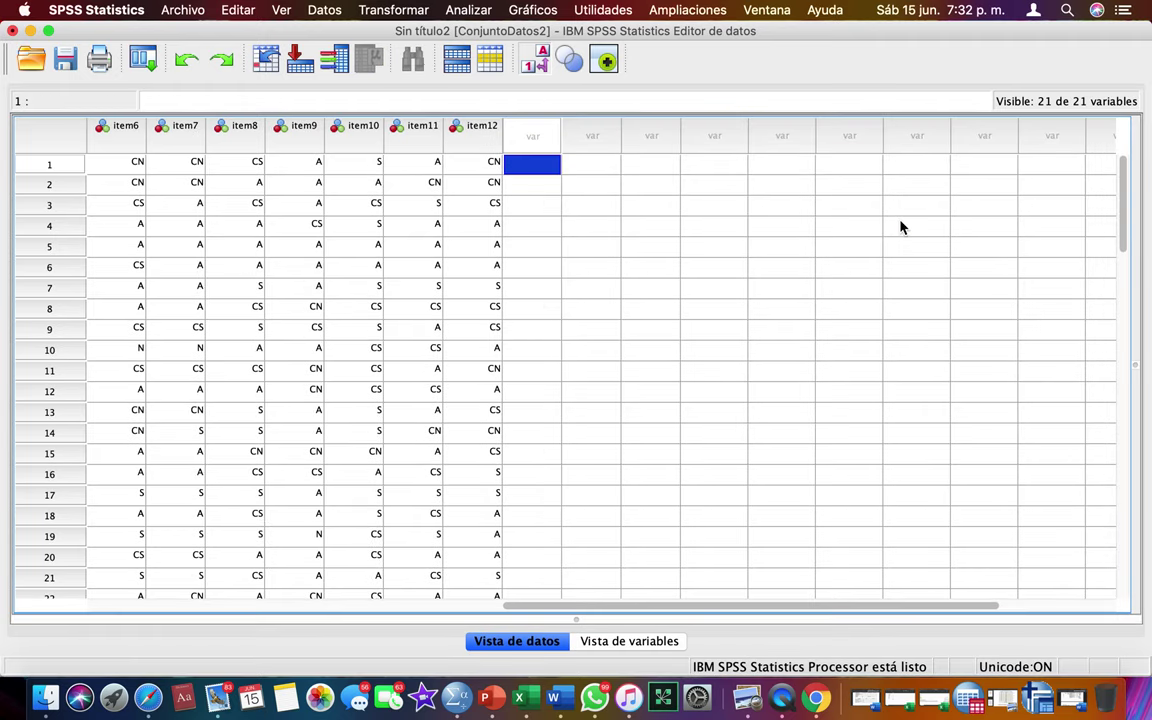
click(728, 226)
- Review the identification and sociodemographic columns from Idem through the religious preference variable
scroll(730, 235, left, 10)
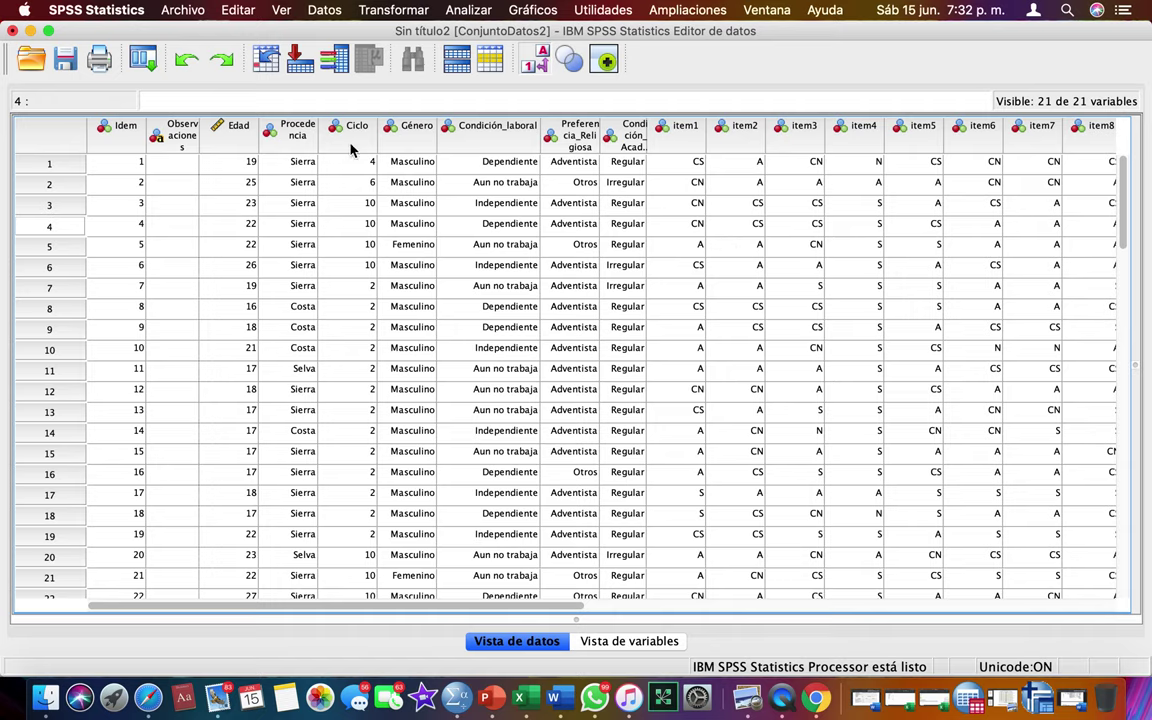
click(139, 145)
drag(139, 145, 201, 145)
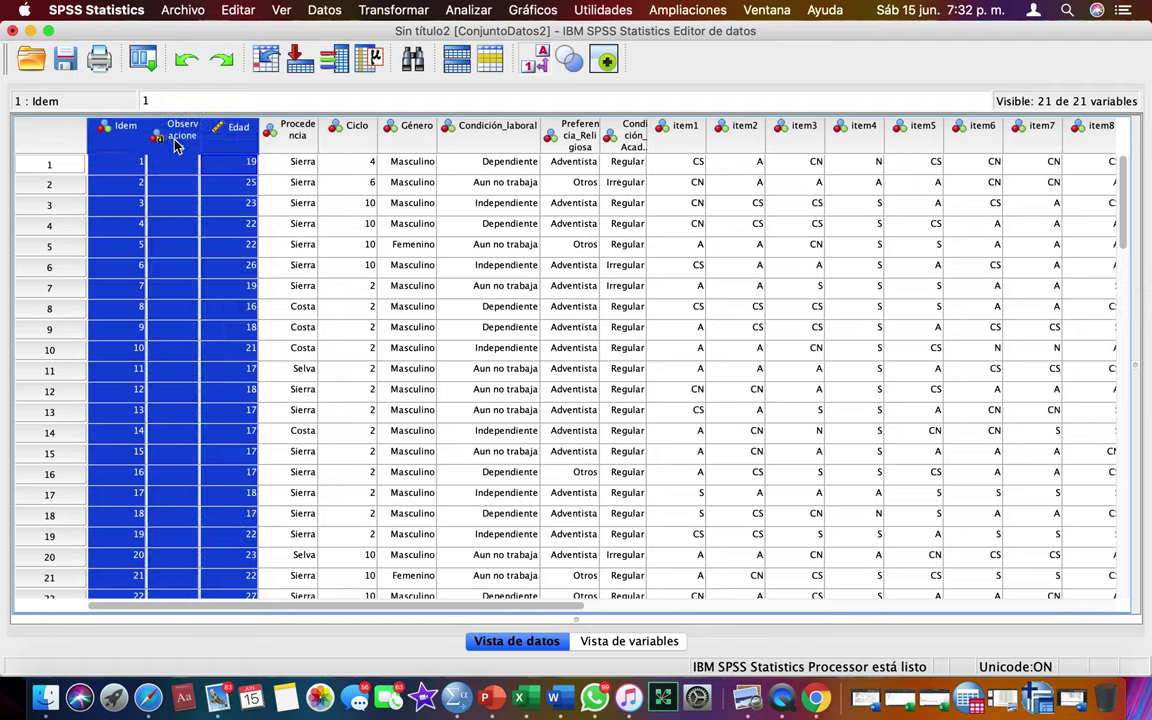
click(365, 285)
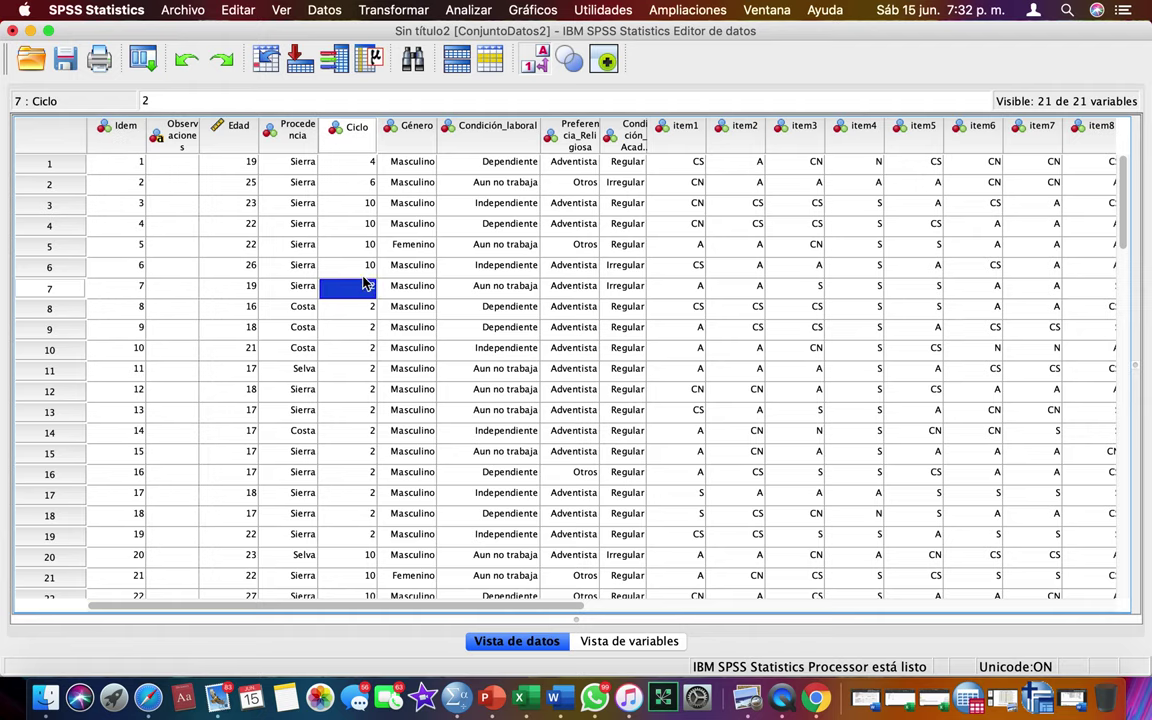
click(172, 137)
click(240, 136)
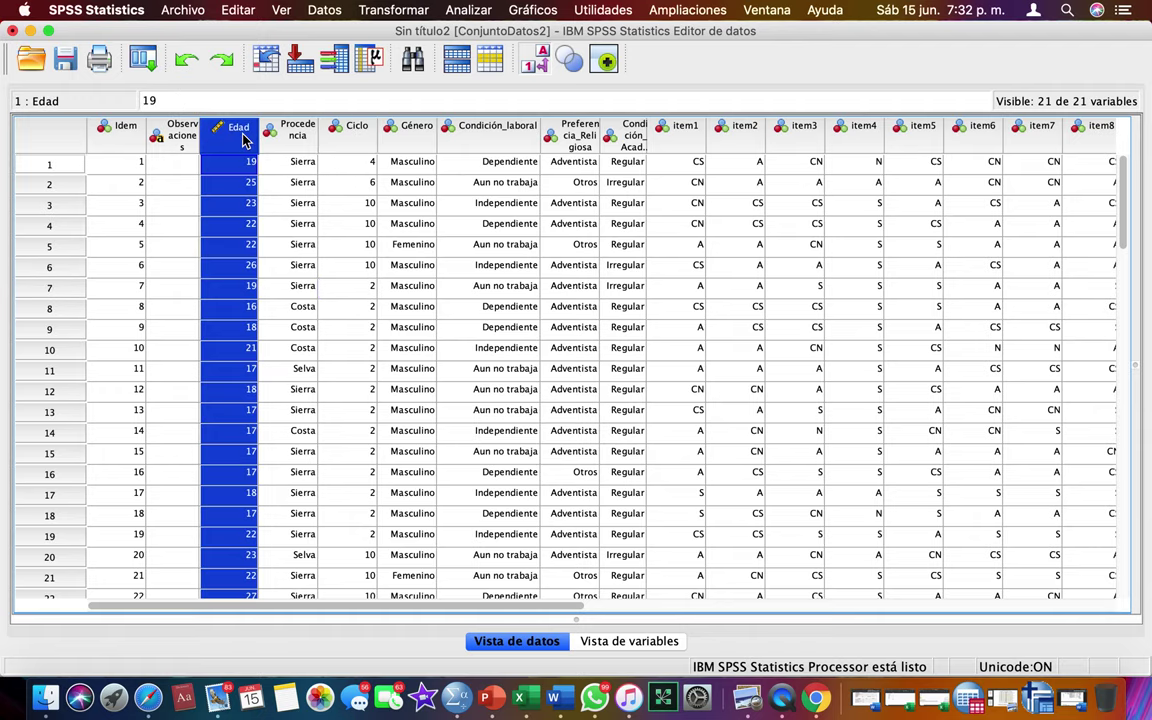
click(298, 133)
click(358, 131)
click(414, 128)
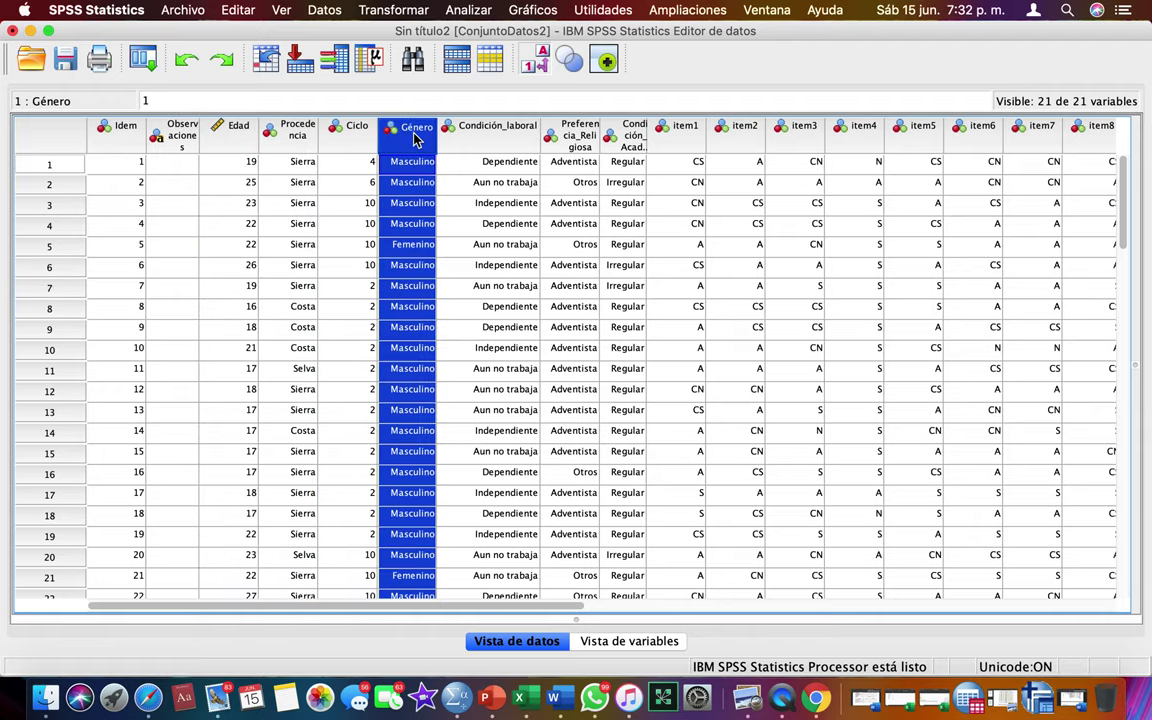
click(460, 128)
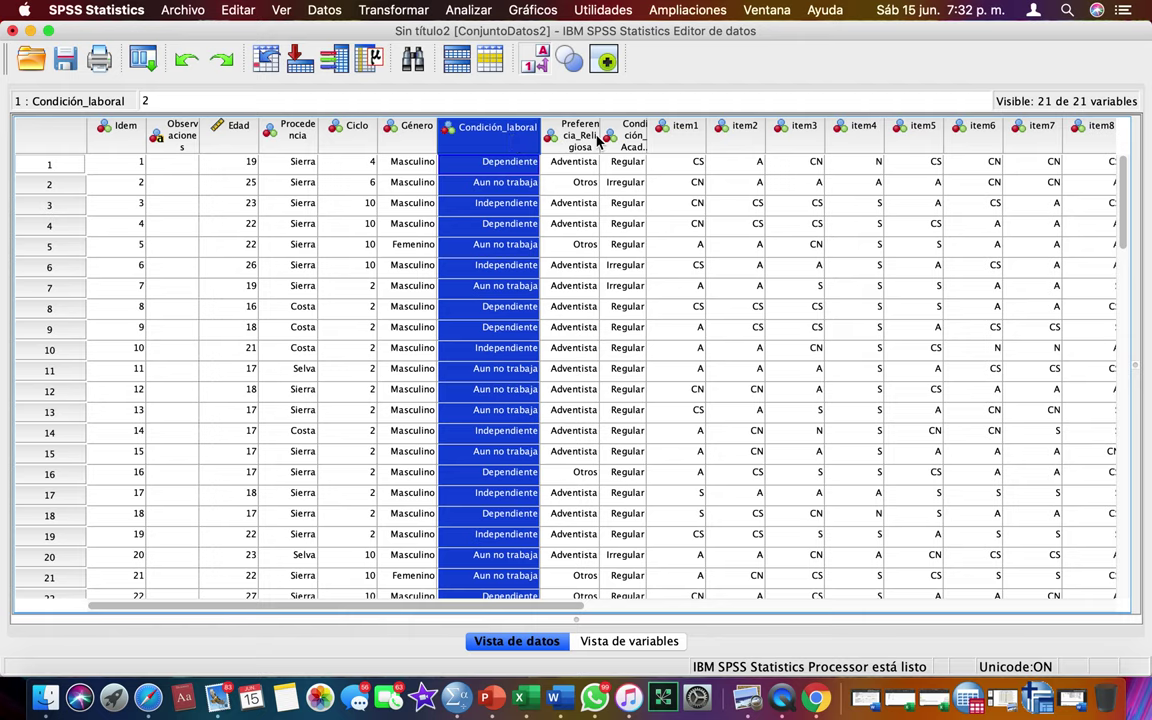
click(566, 136)
- Widen the Condición_Académica column so its full variable name fits on one line
click(632, 143)
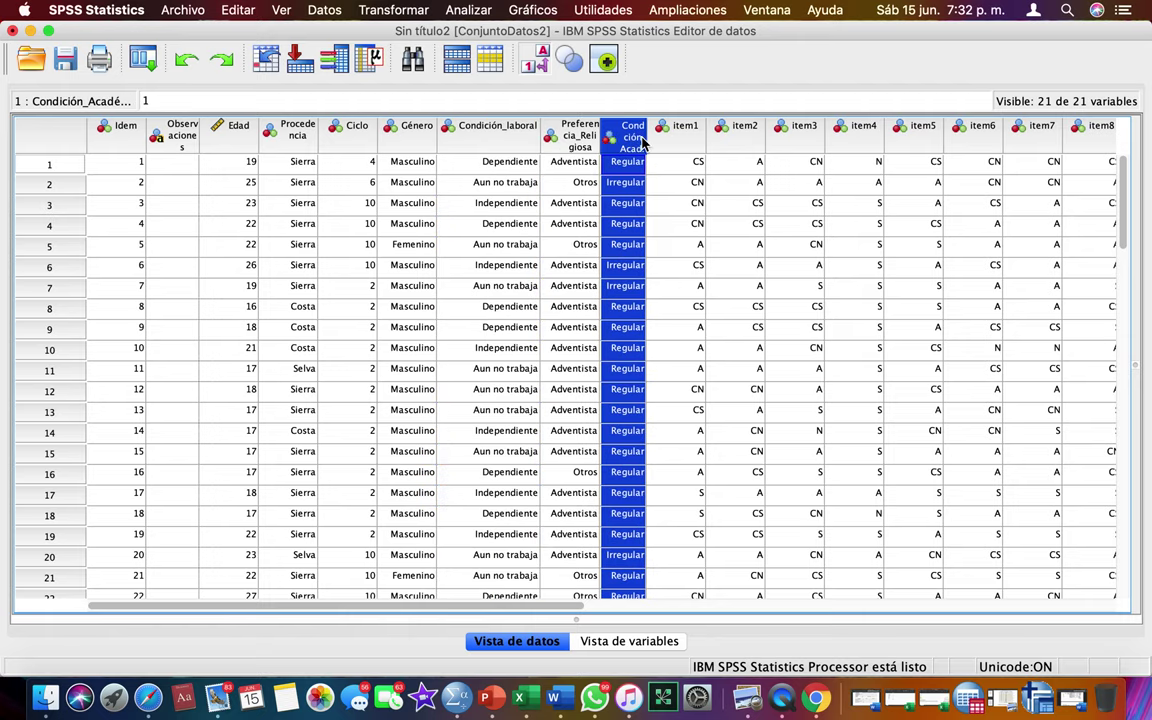
drag(645, 135, 729, 137)
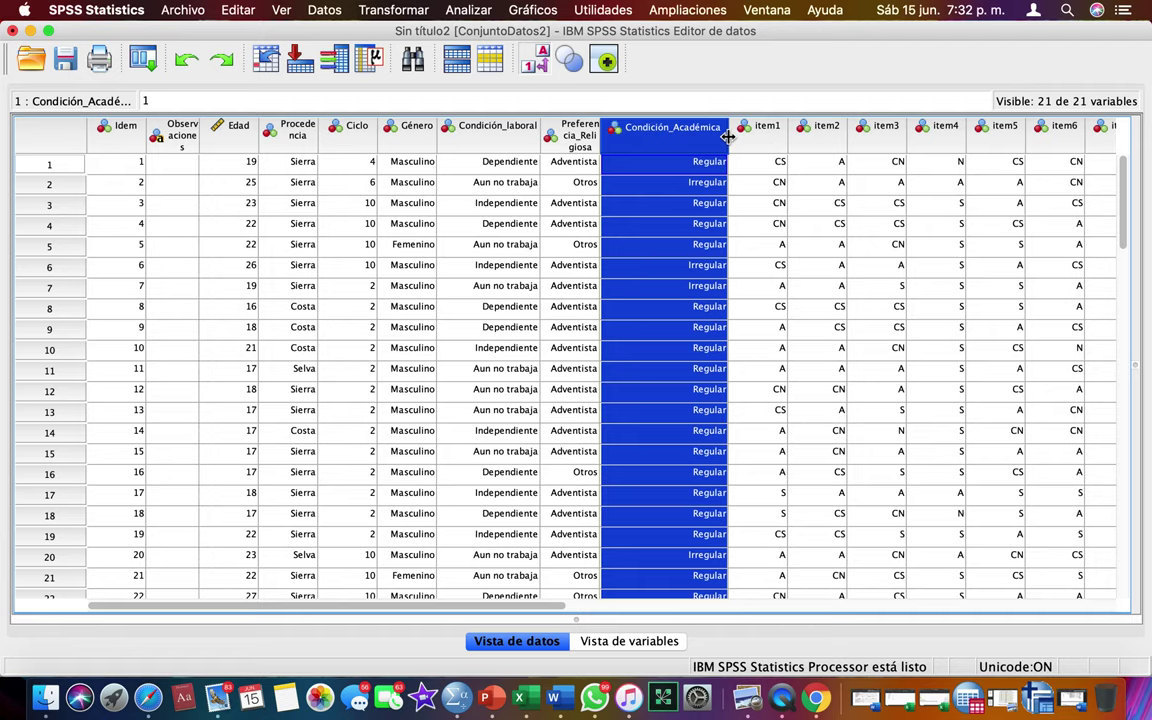
- Examine the value labels in the Condición_Académica column and the answers in the item columns beside it
click(695, 162)
click(683, 186)
drag(678, 166, 676, 516)
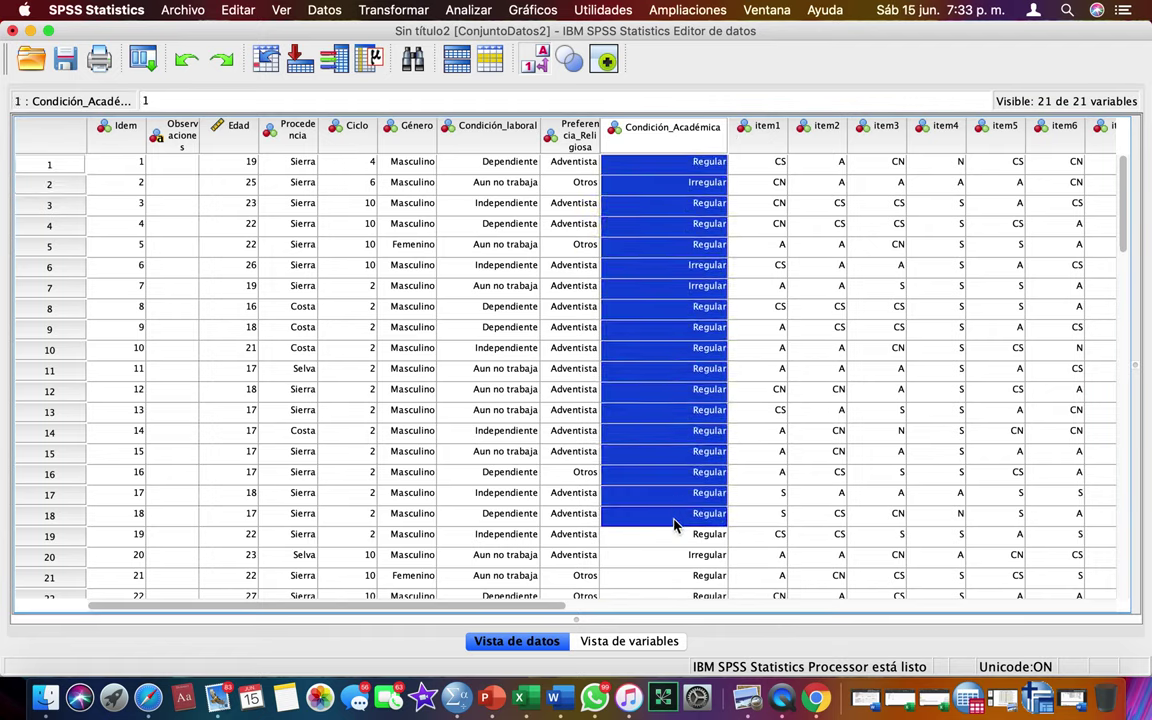
double_click(659, 163)
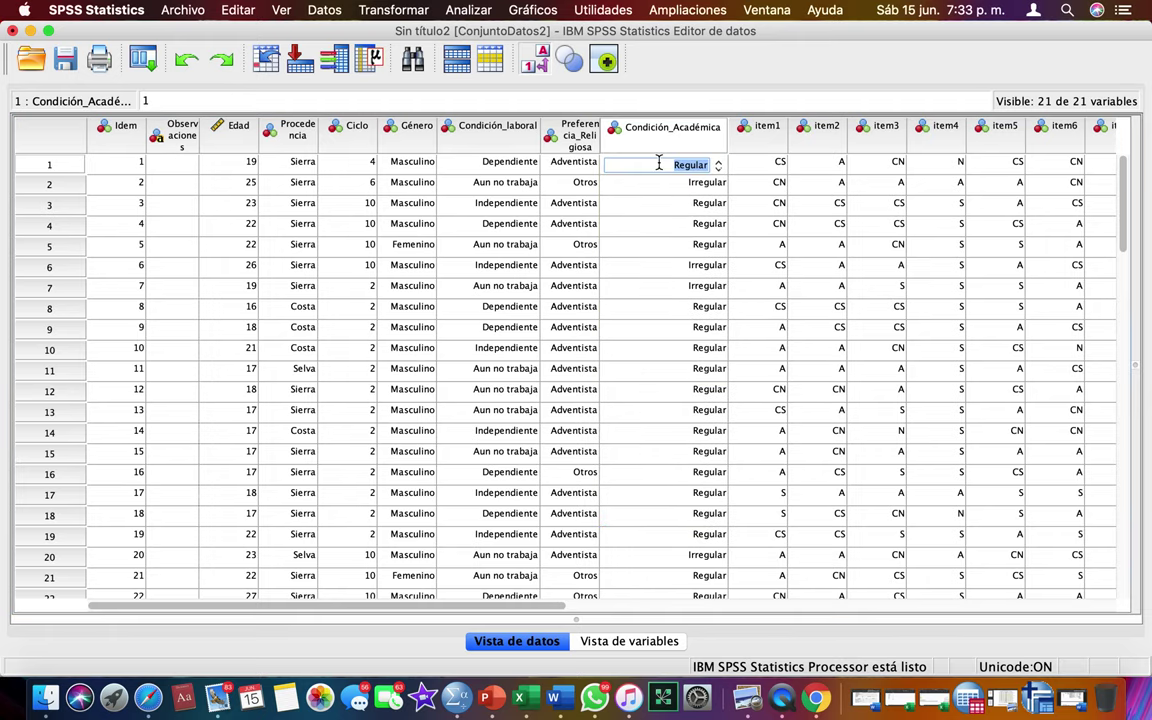
click(658, 180)
drag(662, 165, 646, 497)
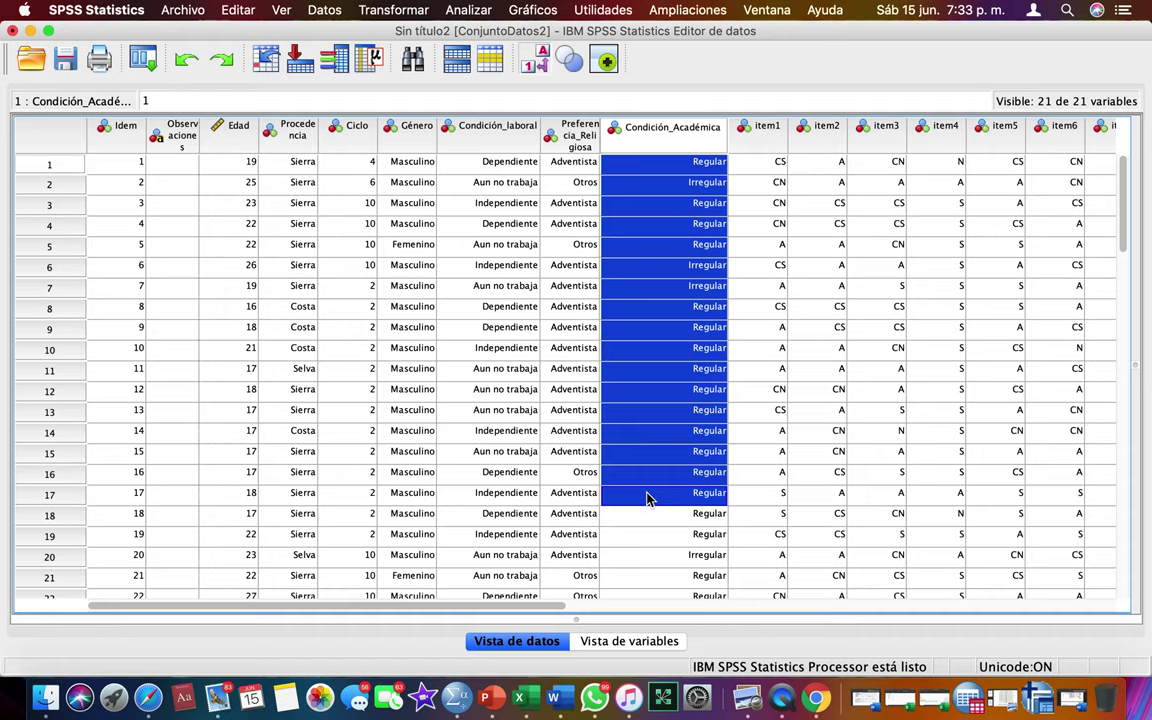
double_click(646, 495)
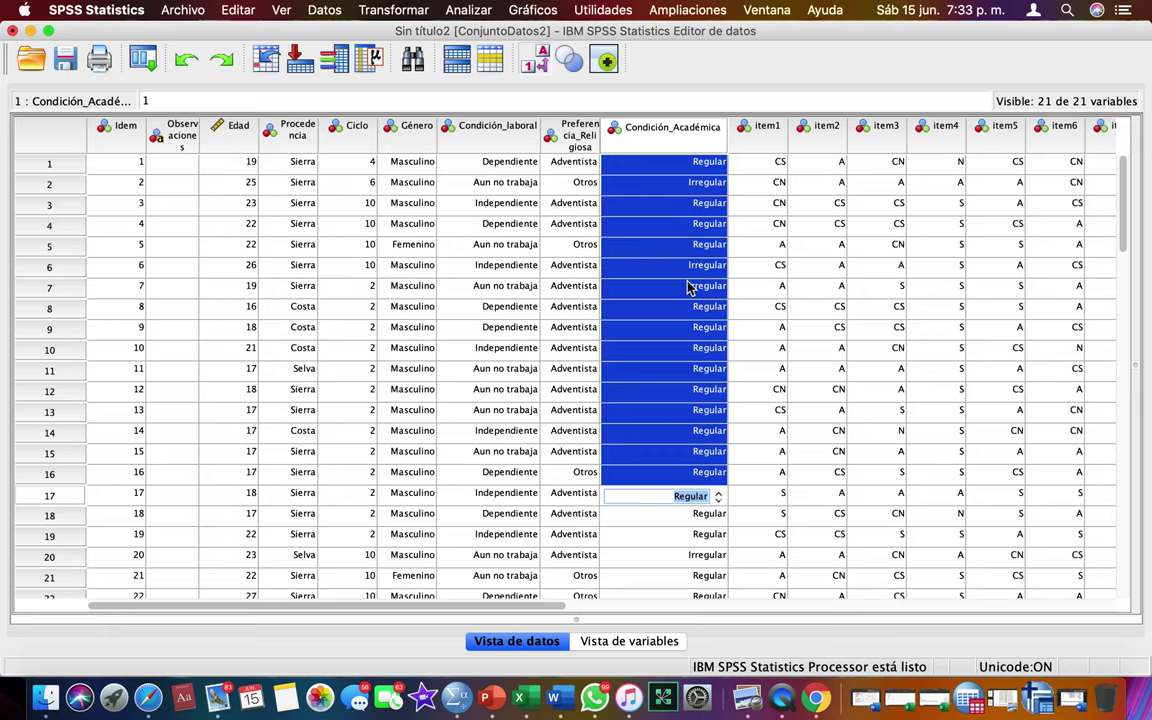
scroll(688, 288, right, 5)
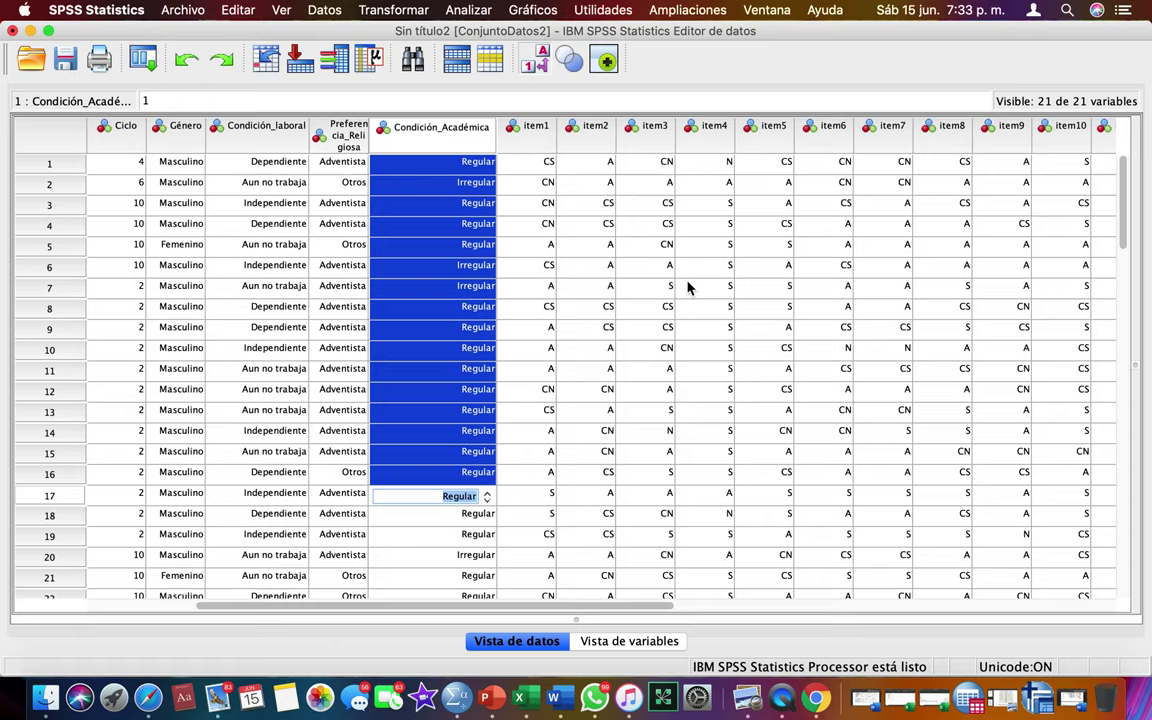
- Review the first case's answers from Condición_Académica through item12, up to the first empty variable column
click(435, 162)
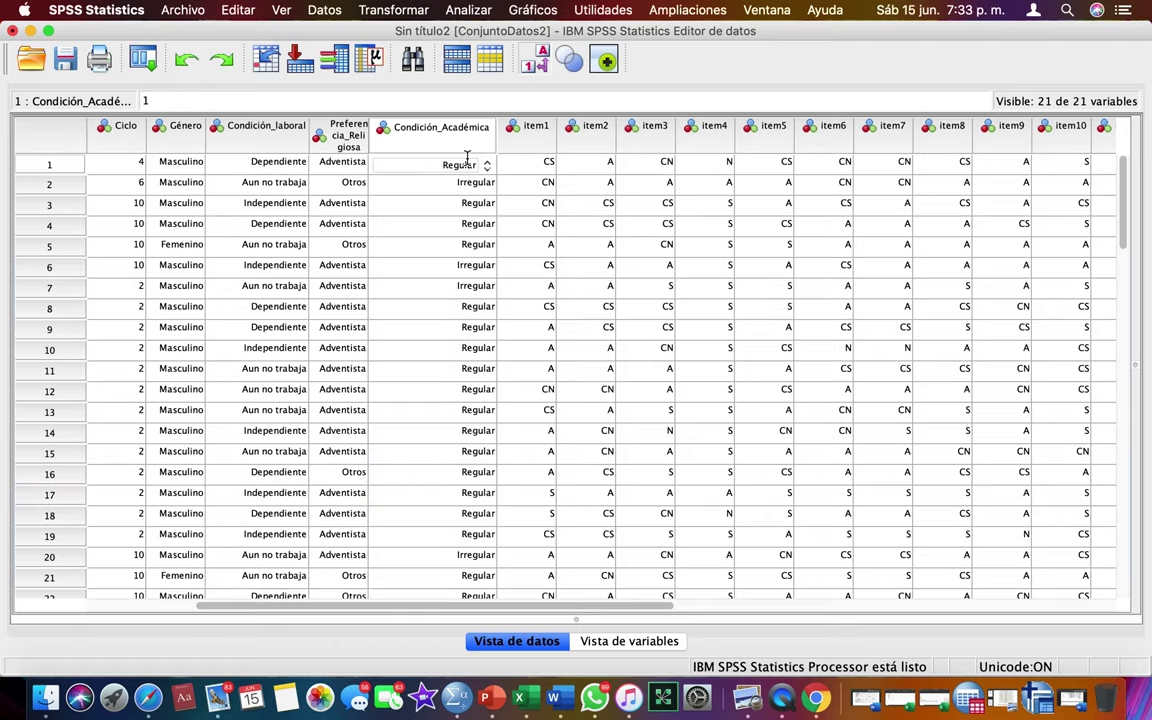
click(455, 204)
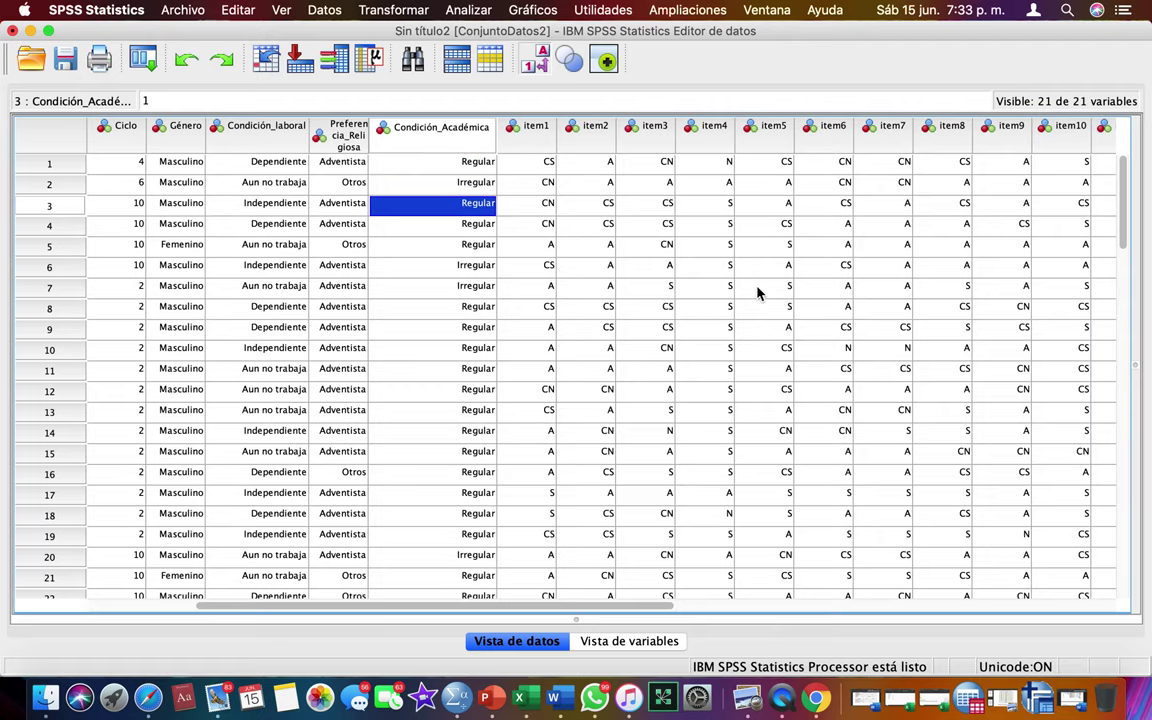
scroll(650, 266, right, 5)
drag(294, 147, 915, 170)
click(1020, 170)
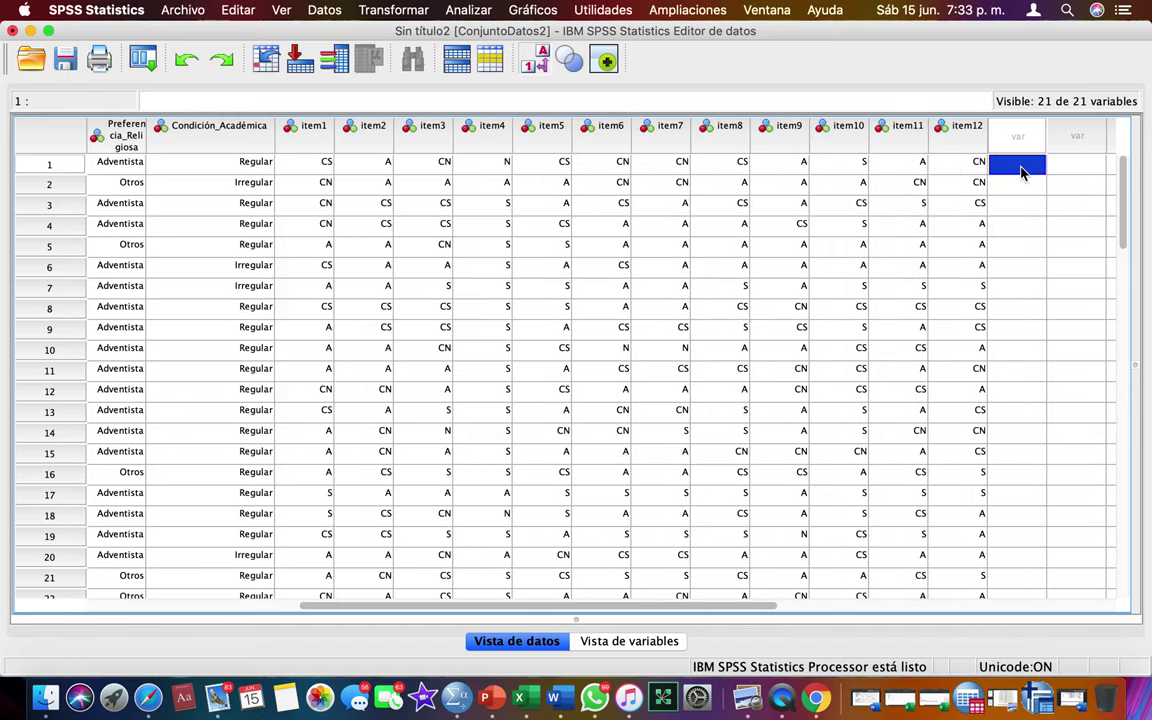
- Check the REQUISITOS list in the Word document Documento1, and return to the SPSS data editor
key(ctrl+Up)
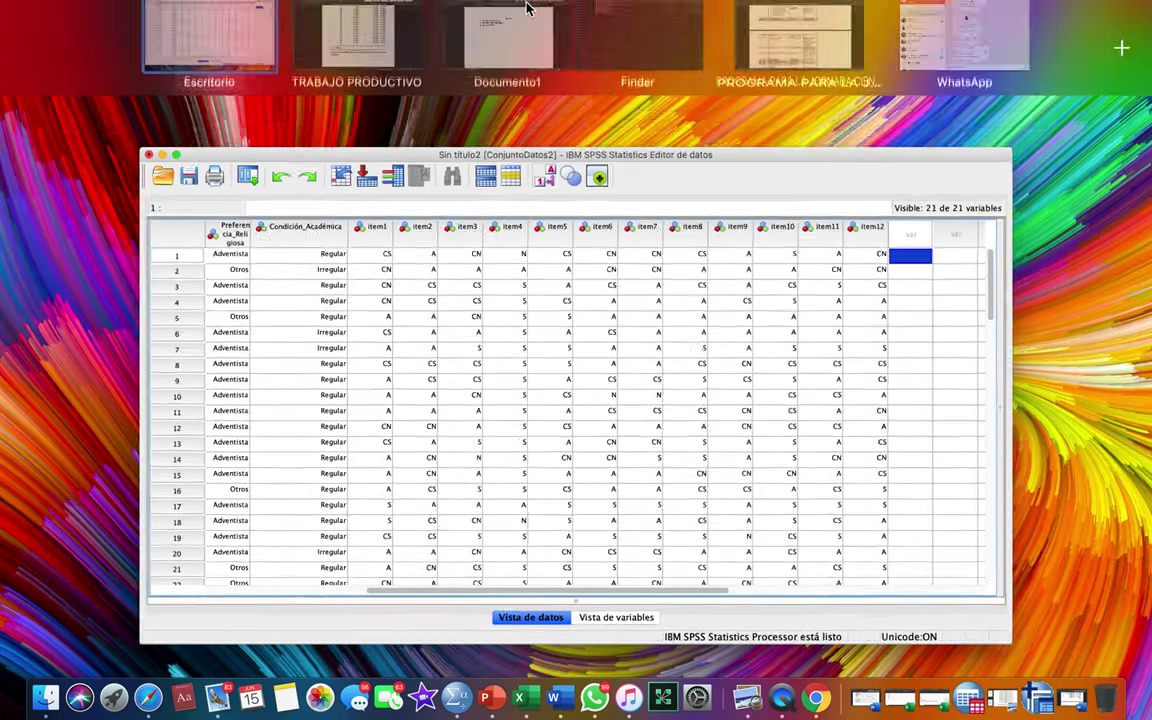
click(452, 102)
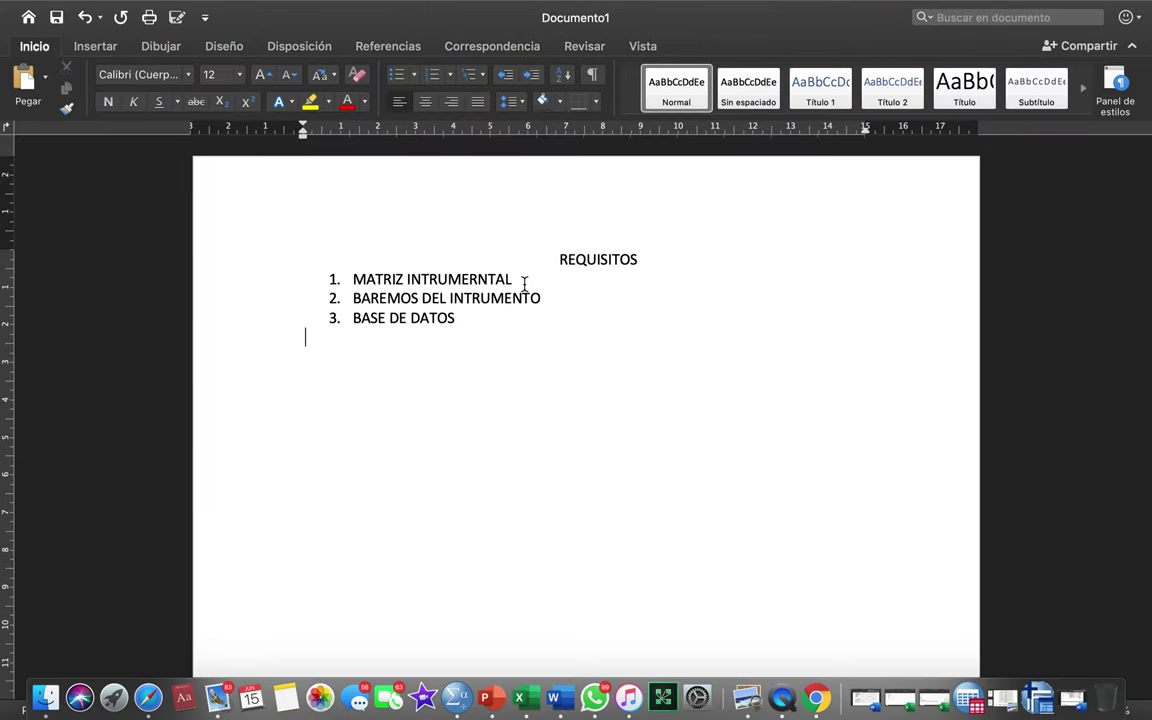
drag(522, 281, 318, 282)
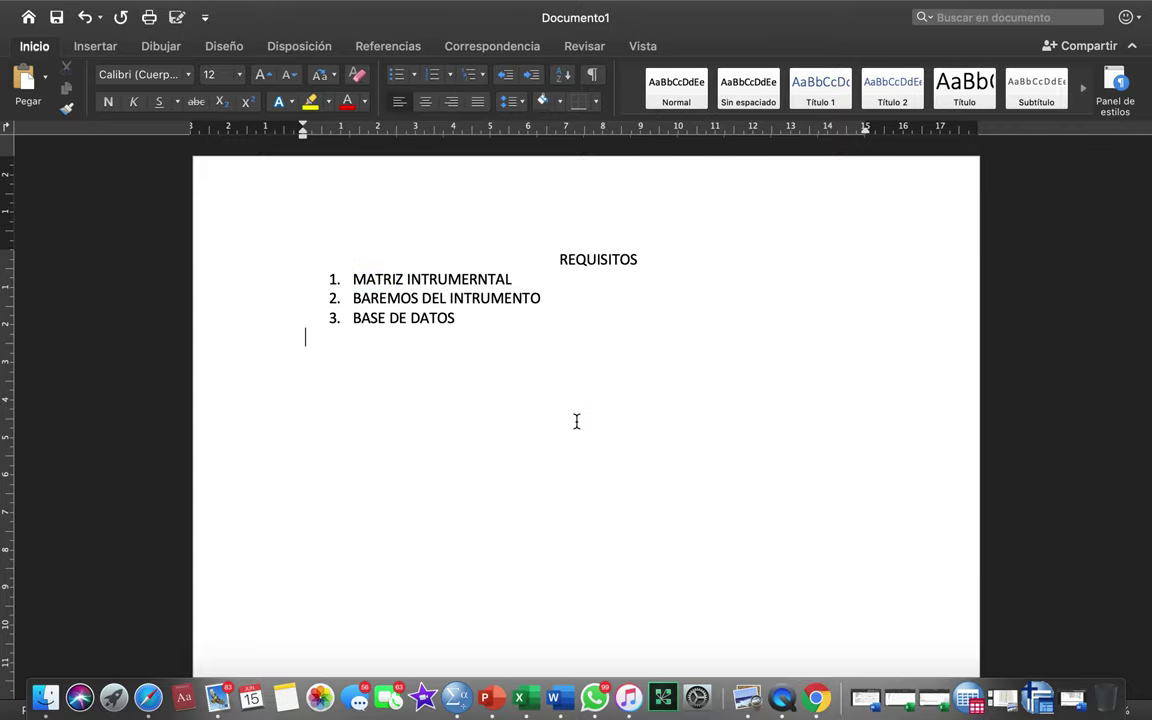
key(ctrl+Up)
click(576, 424)
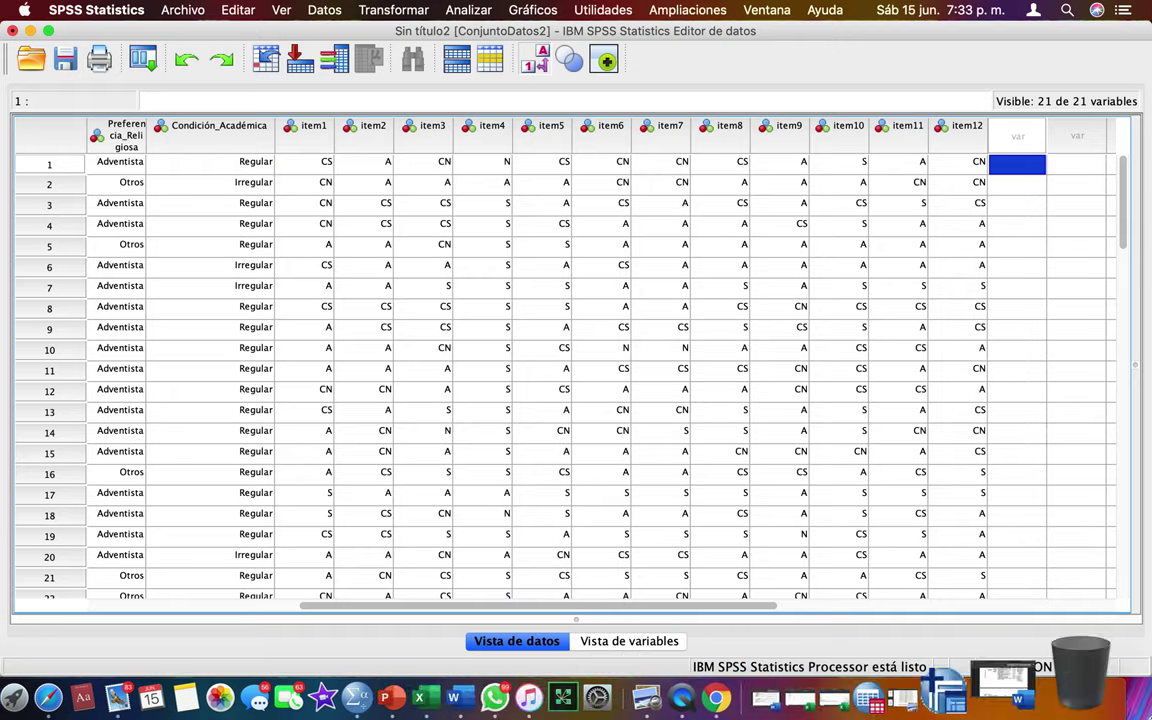
- Switch to the thesis document in Word and examine Tabla 1, the operationalization of procrastinación académica, under section 1.6
click(1072, 696)
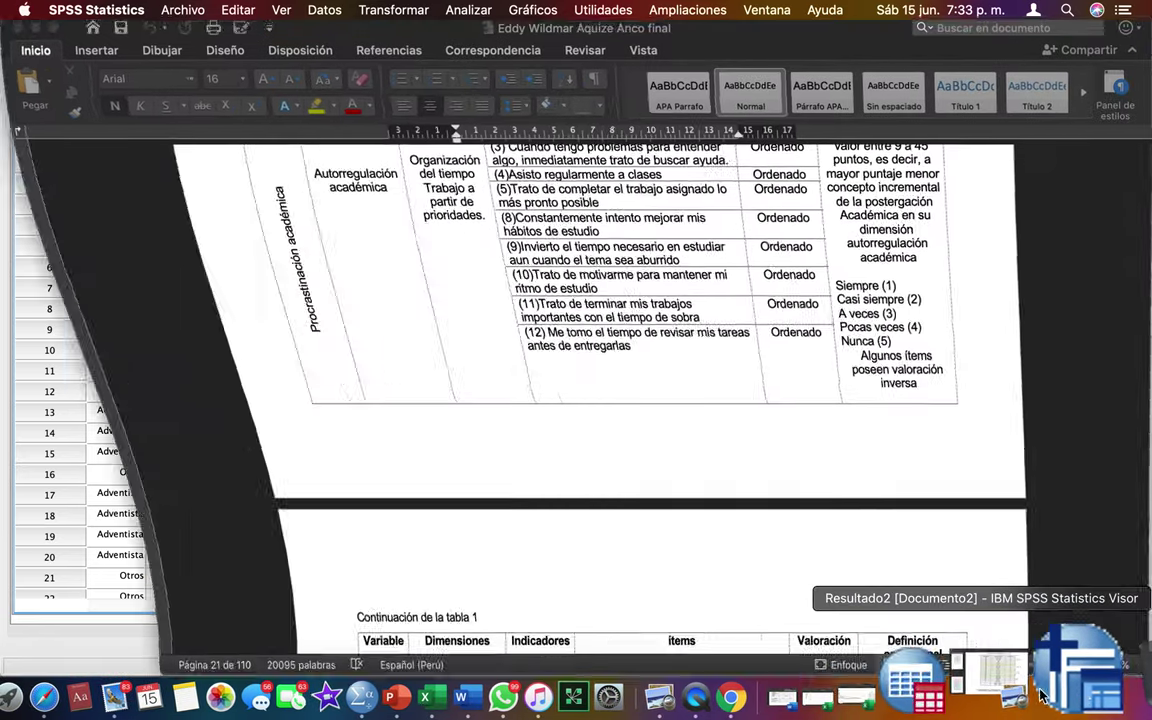
scroll(712, 391, up, 5)
scroll(714, 395, up, 1)
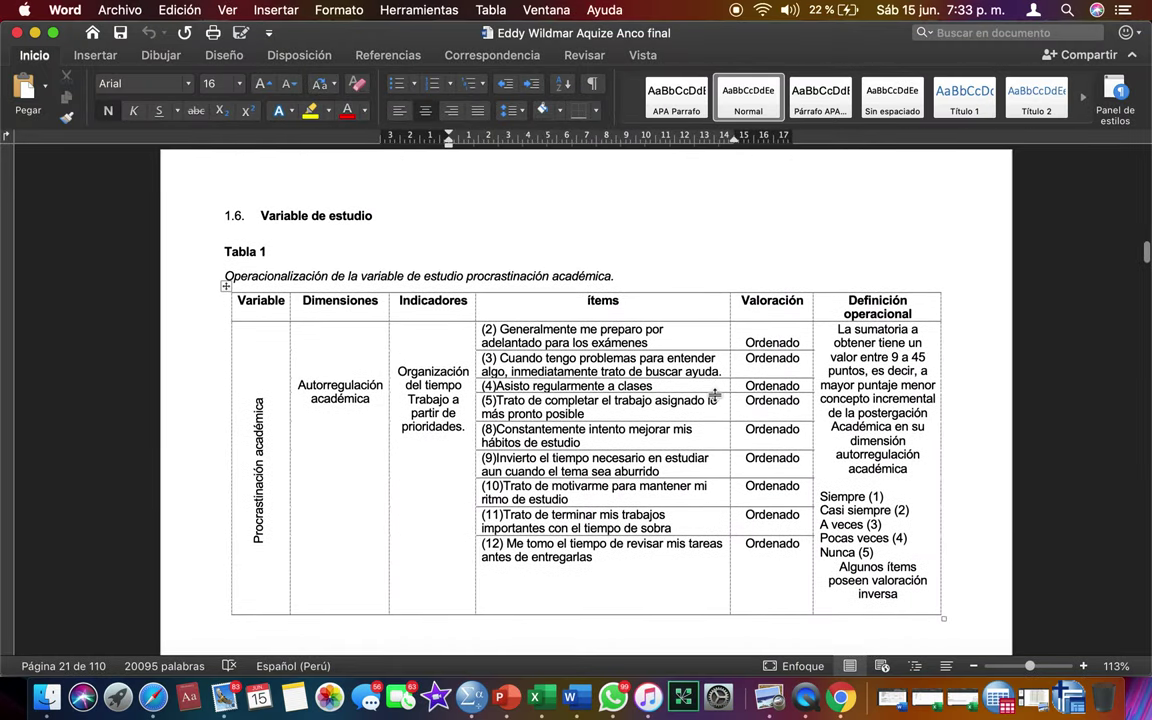
click(232, 216)
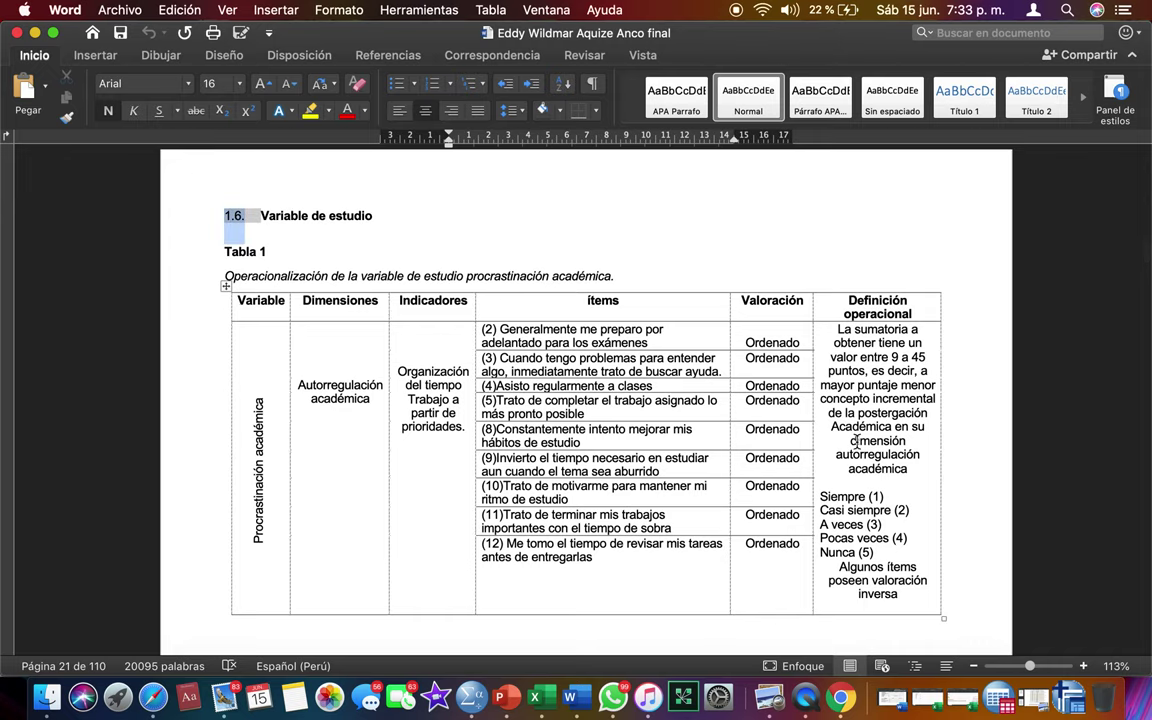
click(470, 328)
drag(280, 220, 686, 413)
click(686, 413)
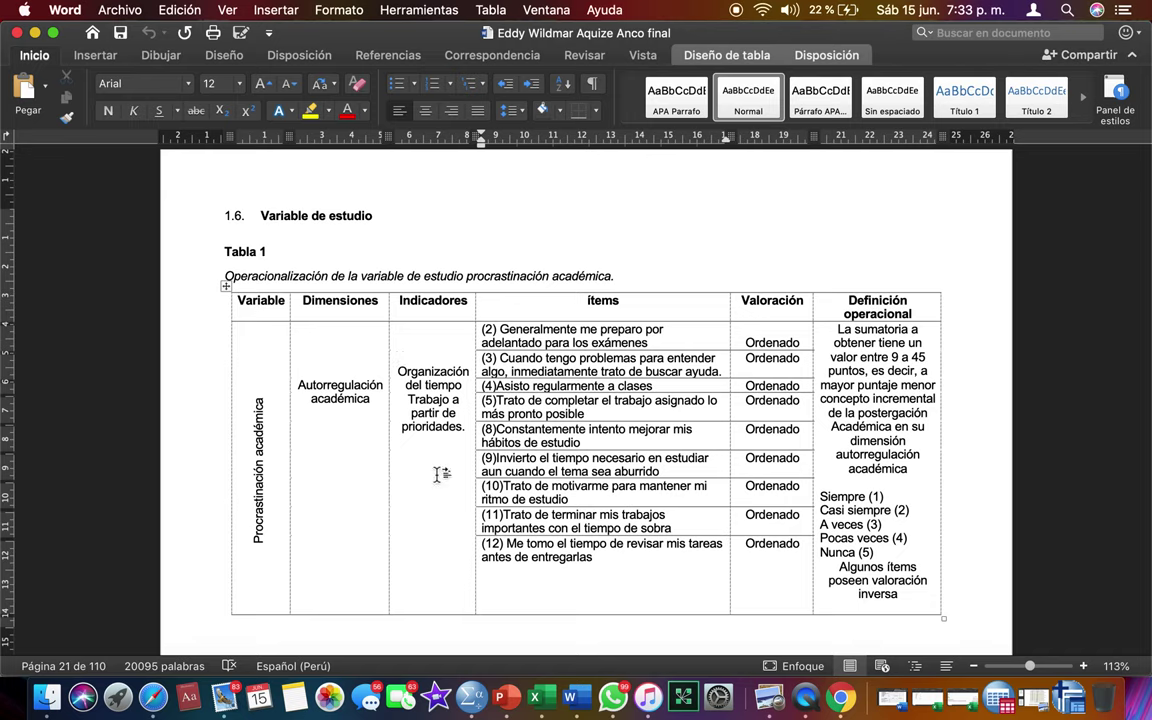
scroll(523, 540, up, 5)
scroll(523, 540, down, 7)
scroll(523, 540, up, 2)
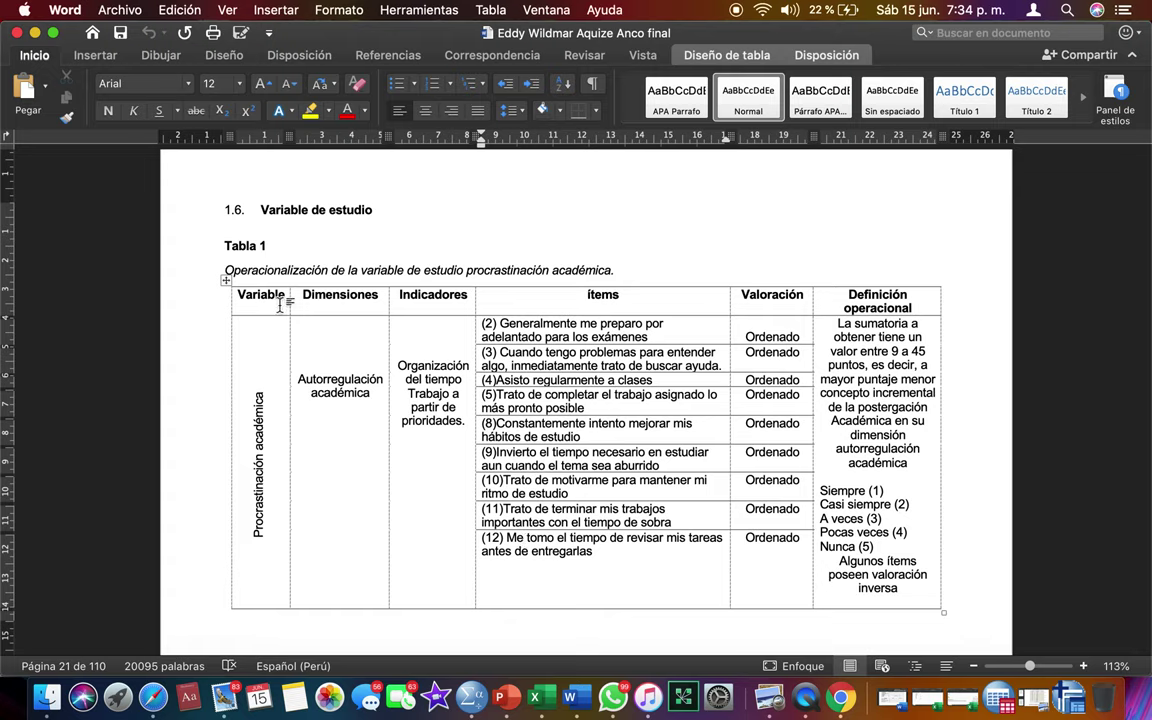
- Examine which items belong to the Autorregulación académica dimension in Tabla 1
drag(484, 326, 510, 545)
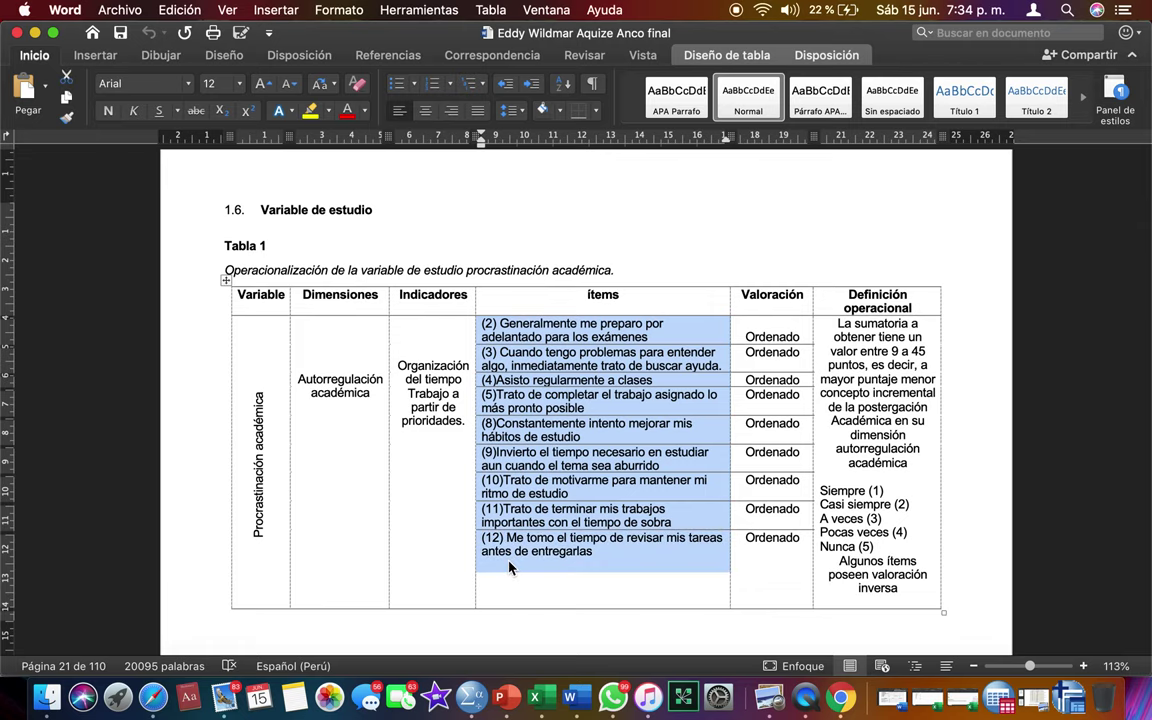
scroll(512, 560, down, 2)
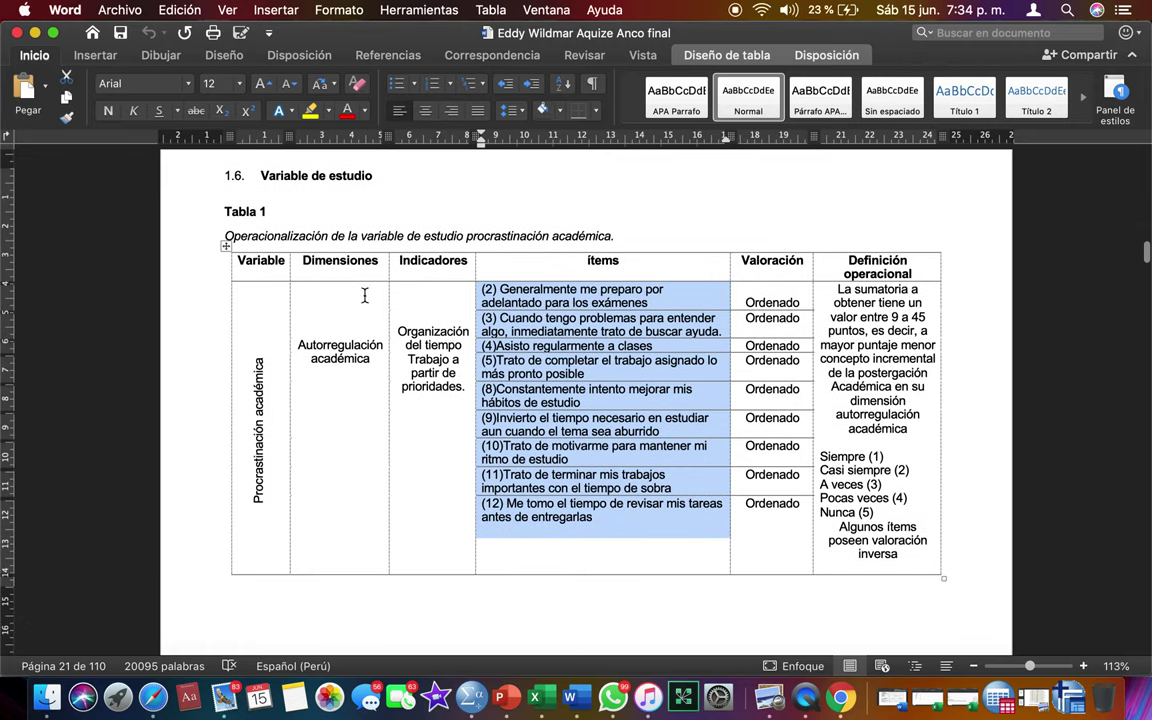
drag(372, 358, 262, 308)
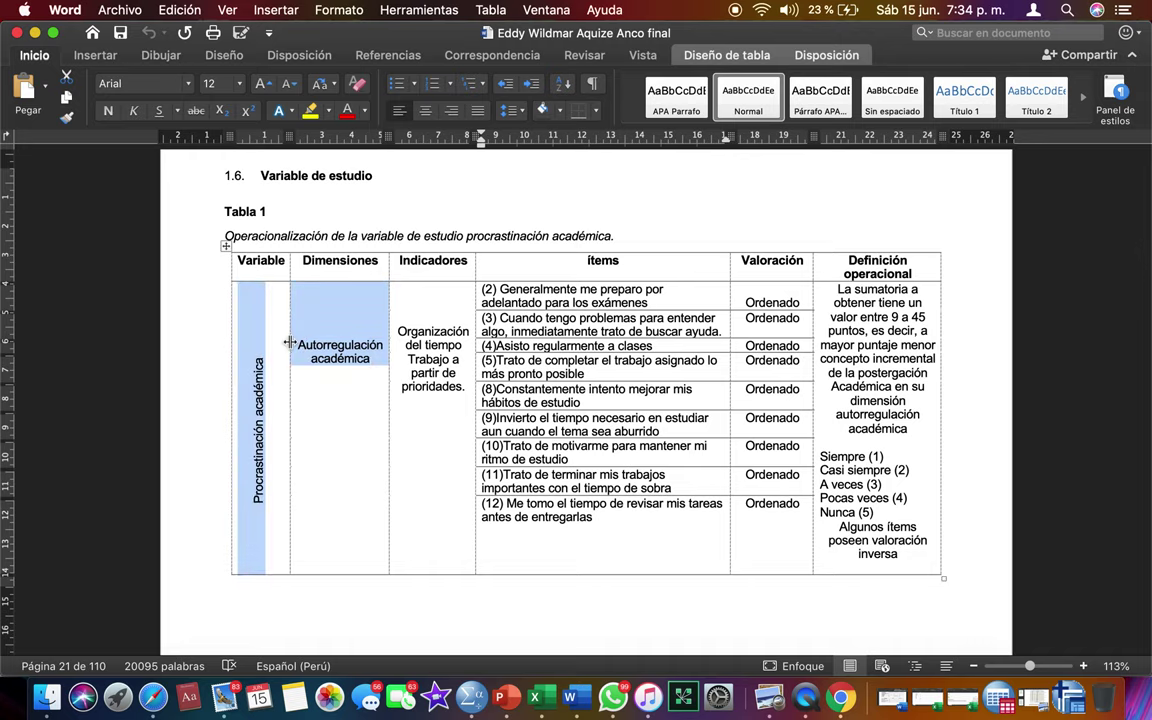
- Examine the items of the Postergación de actividades dimension in the continuation of Tabla 1
scroll(620, 543, down, 5)
scroll(620, 543, down, 10)
drag(609, 447, 516, 352)
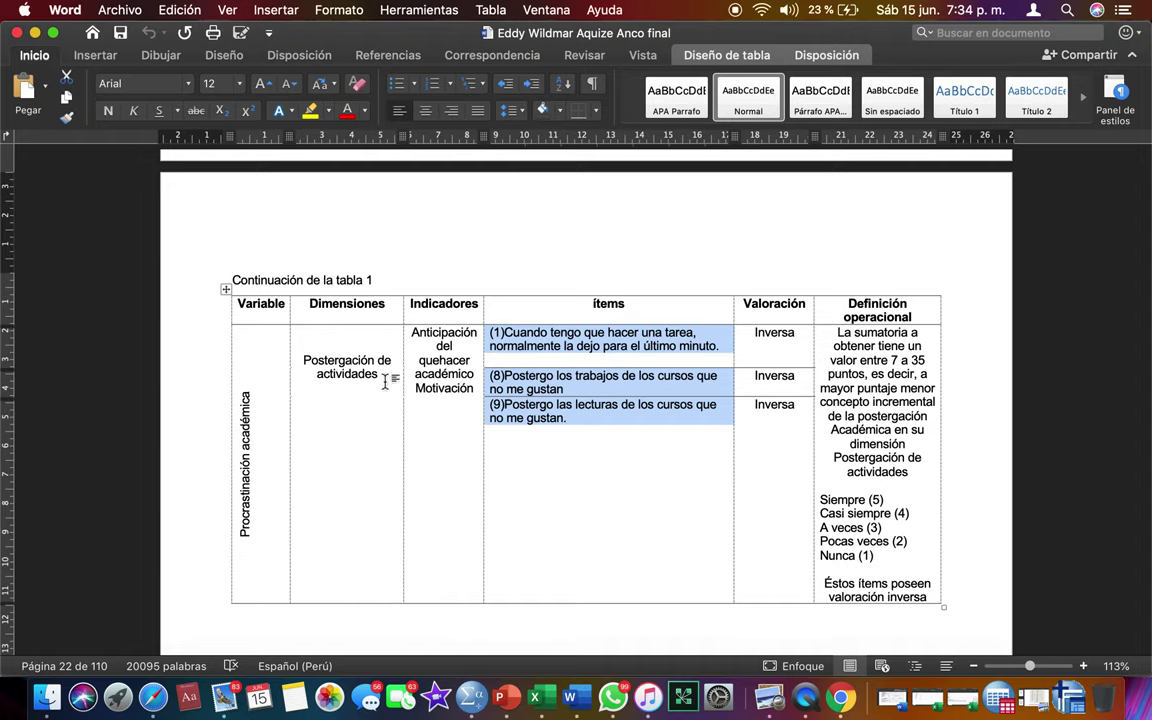
drag(383, 376, 321, 345)
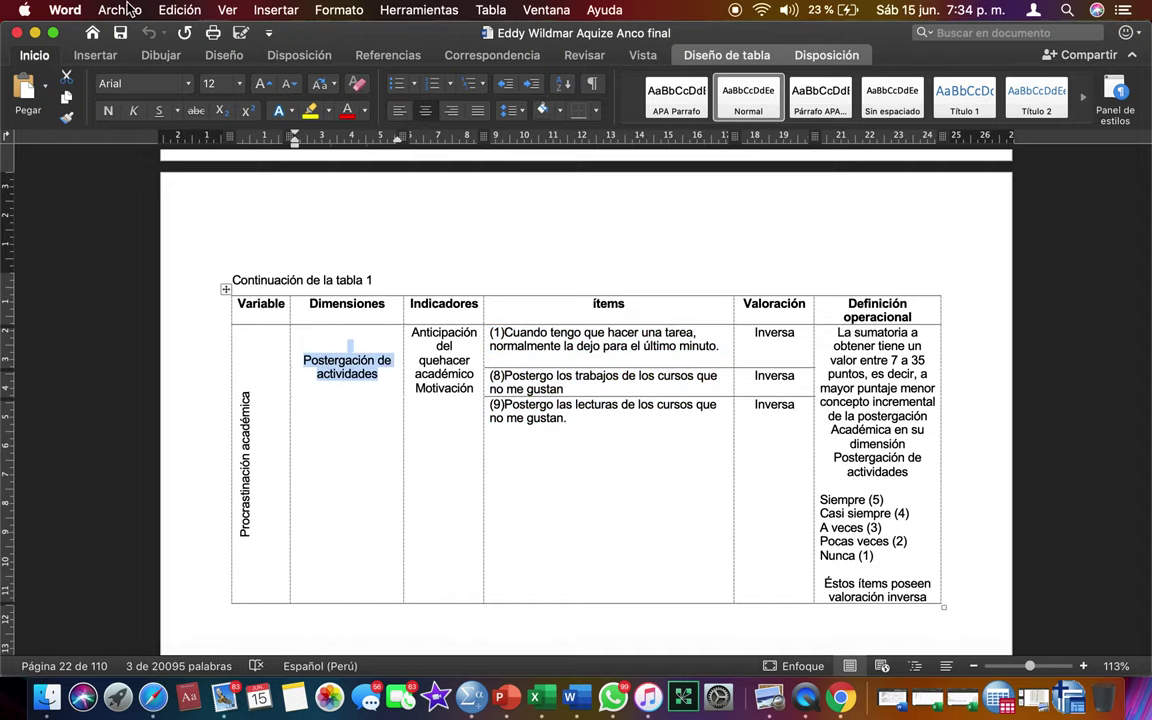
click(53, 32)
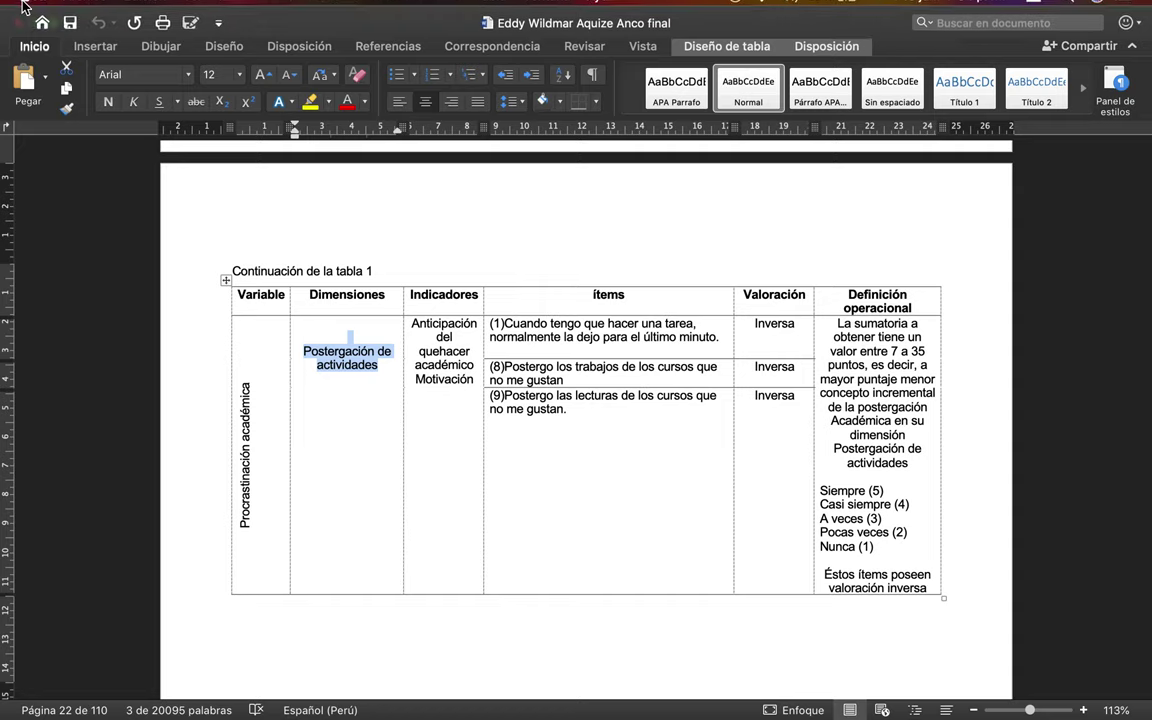
mouse_move(22, 8)
click(53, 36)
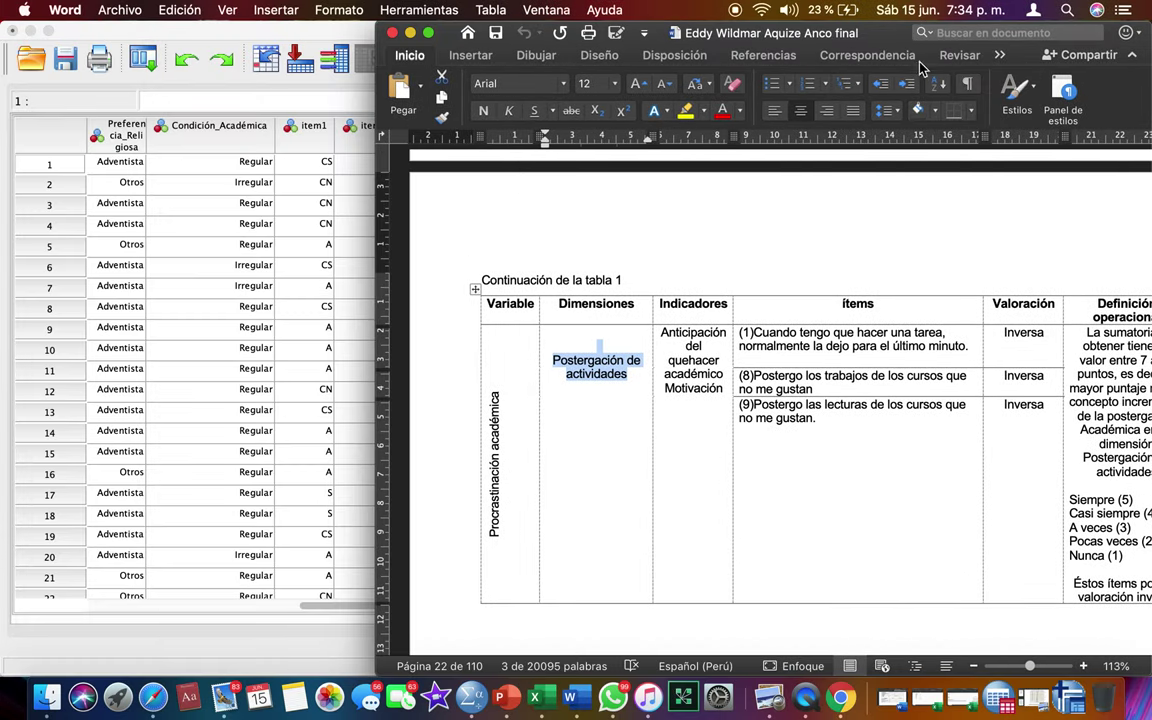
- Arrange the Word thesis document and the SPSS data editor side by side without overlap
drag(880, 34, 508, 36)
drag(778, 219, 474, 200)
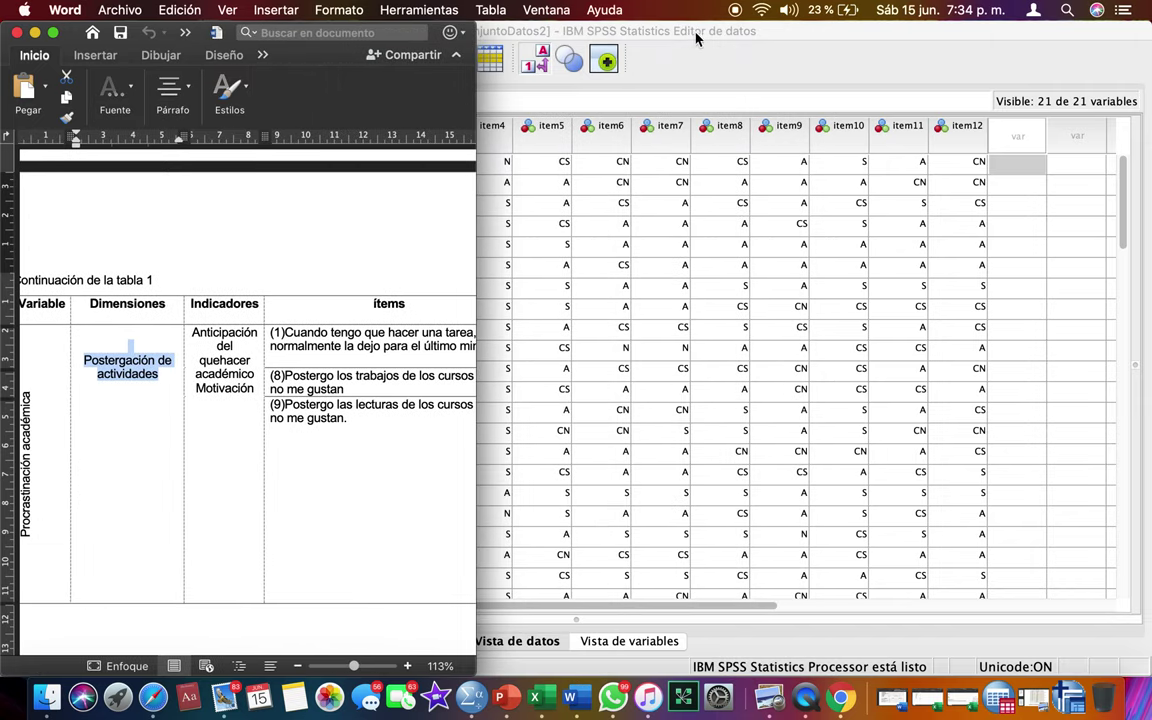
click(695, 40)
drag(4, 87, 486, 87)
- Examine the dataset's last item columns alongside the items and valuation of Postergación de actividades in the thesis table
scroll(745, 343, right, 5)
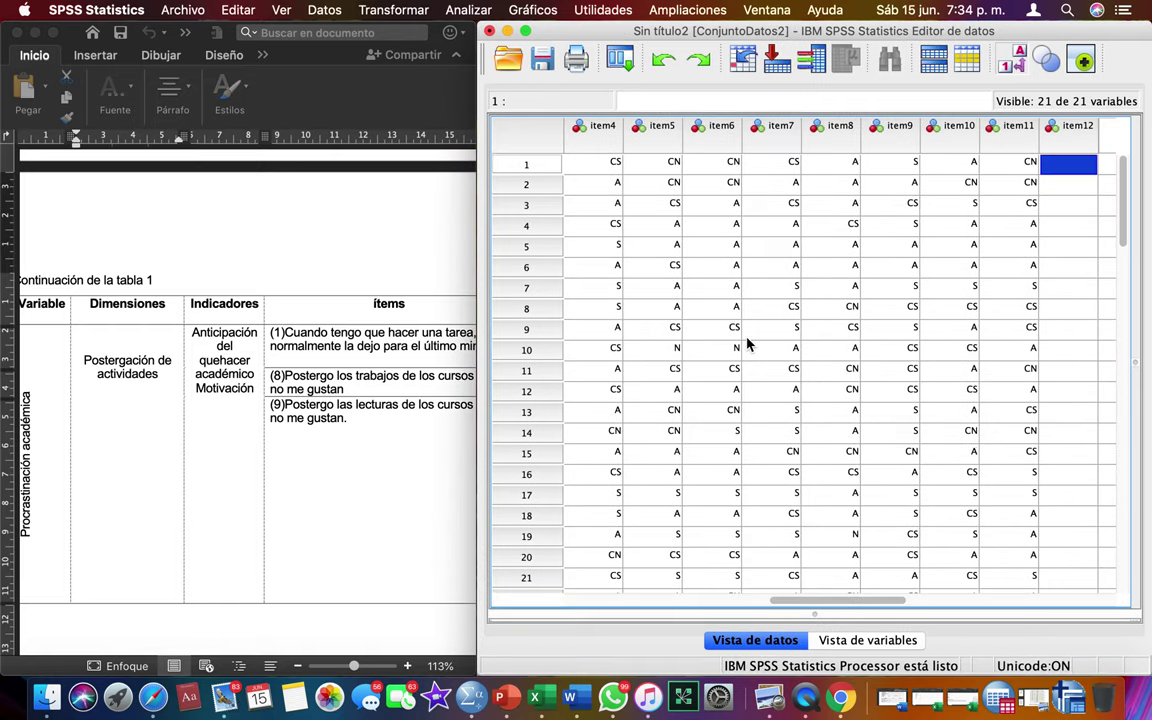
scroll(745, 343, right, 5)
scroll(351, 436, right, 2)
scroll(351, 436, right, 5)
scroll(351, 436, down, 2)
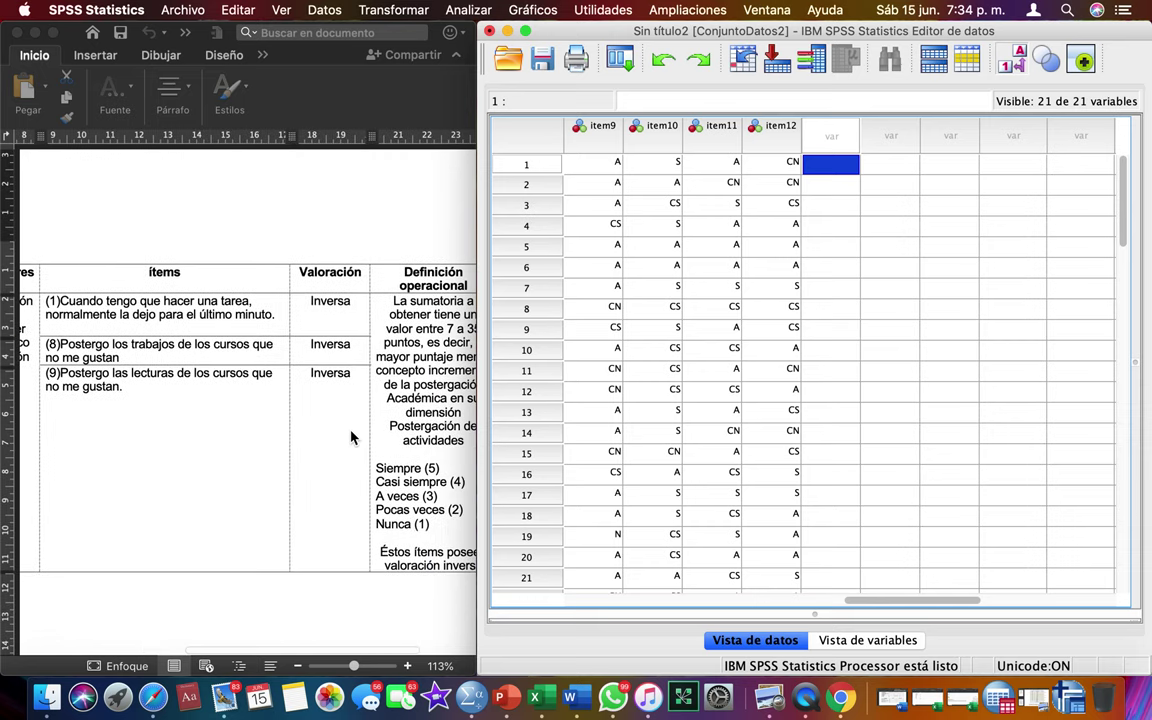
scroll(351, 436, left, 5)
scroll(351, 436, up, 2)
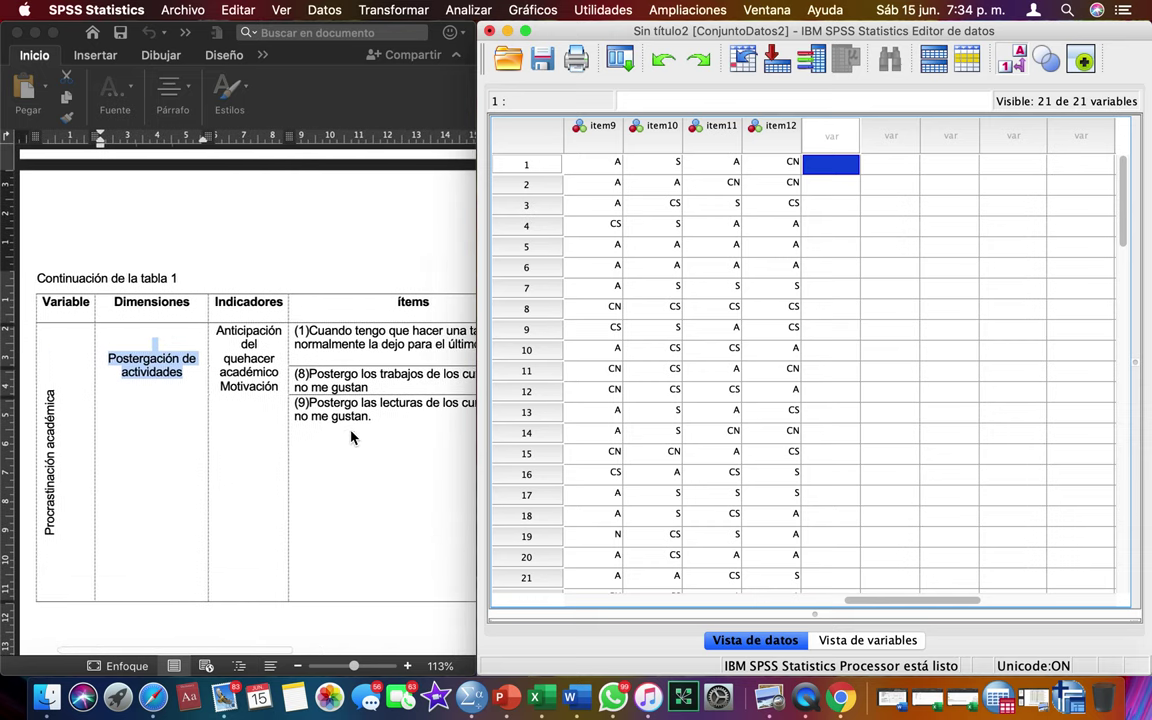
scroll(351, 436, left, 2)
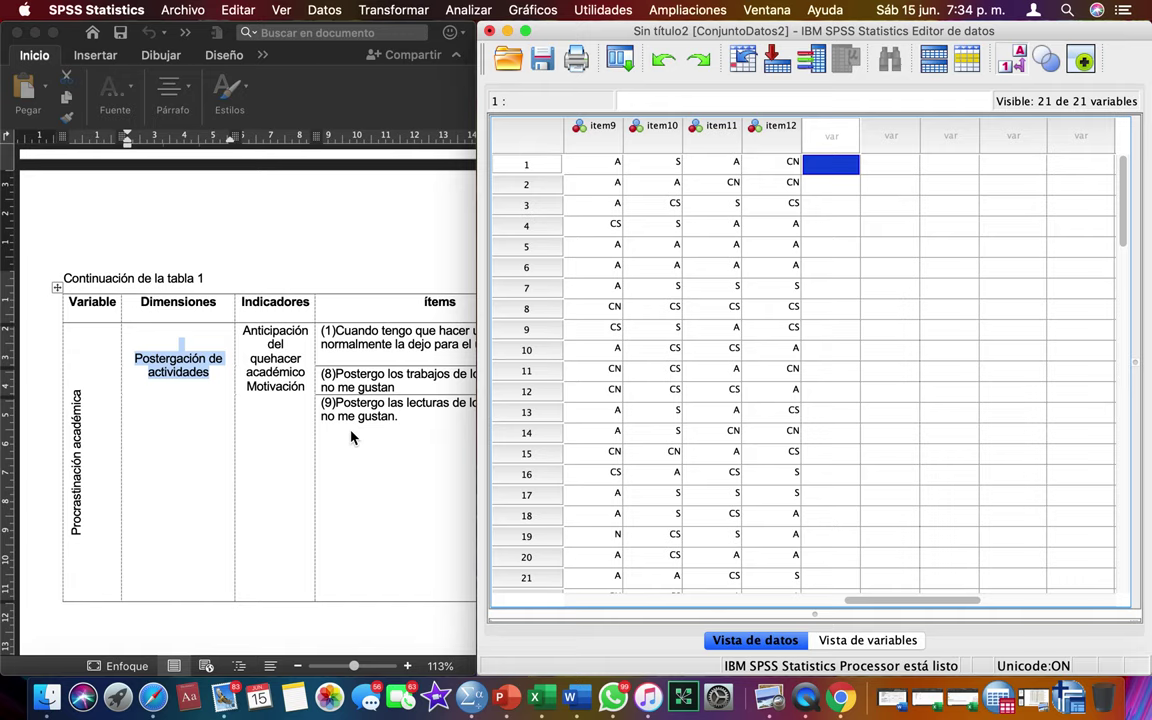
- Compare the item numbers assigned to Autorregulación académica and Postergación de actividades across both parts of Tabla 1
scroll(386, 471, up, 5)
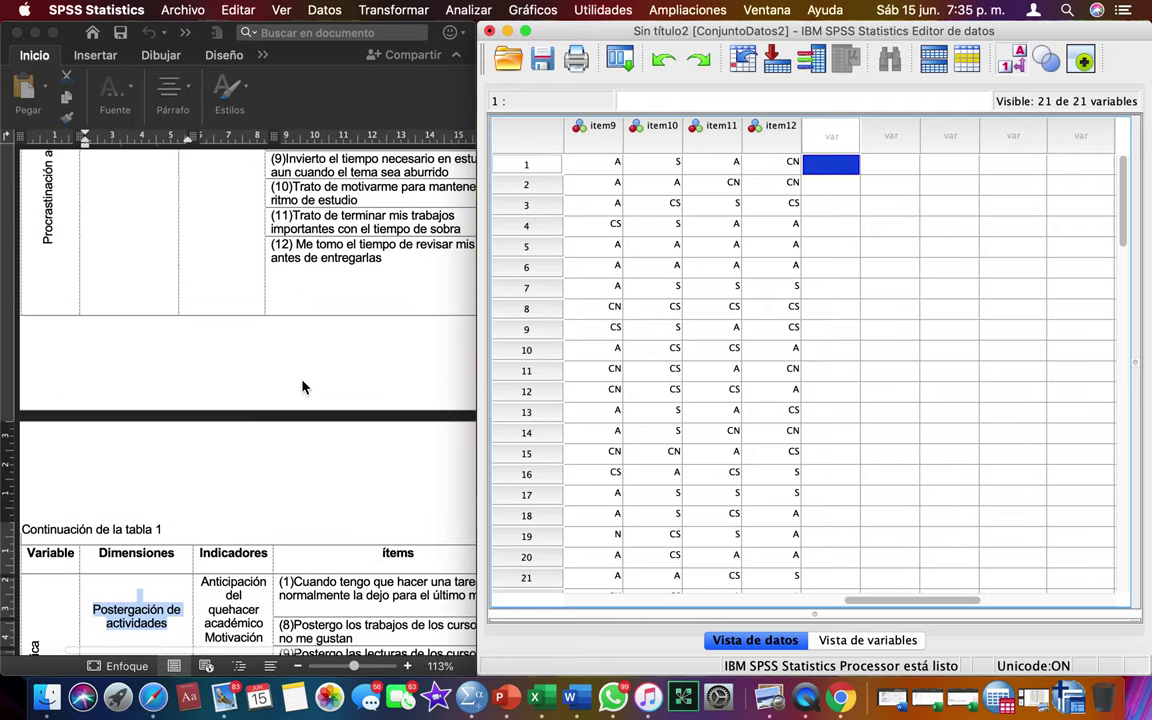
scroll(304, 387, up, 5)
scroll(203, 512, down, 3)
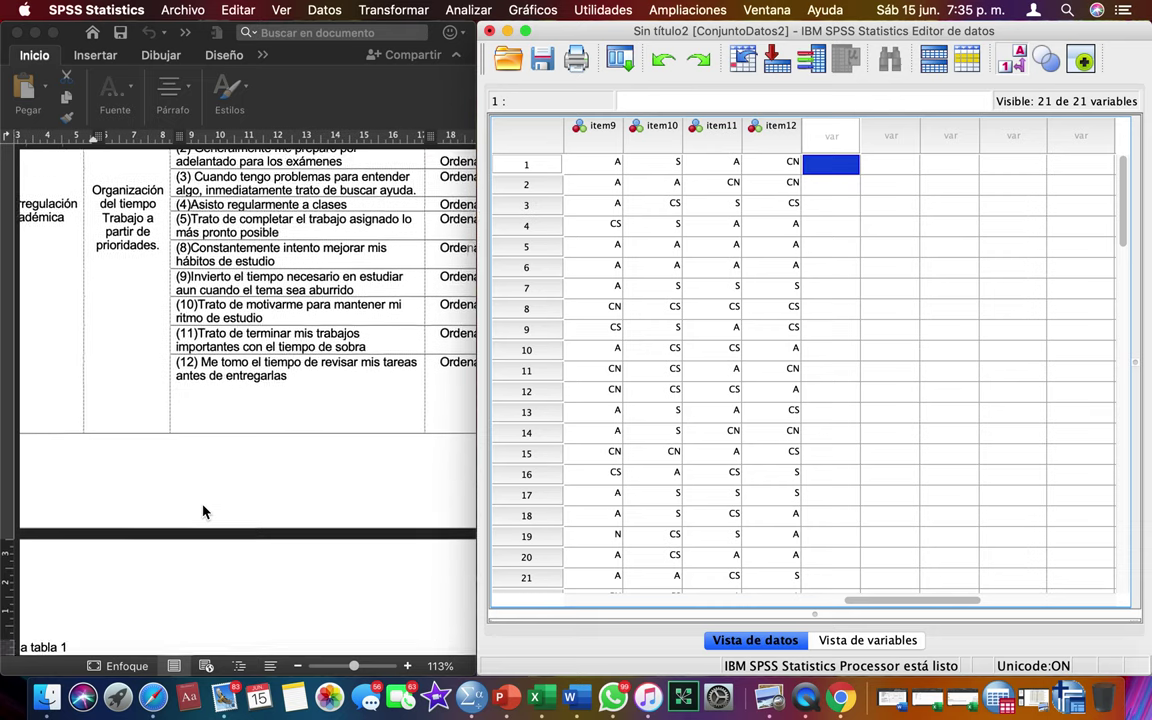
scroll(203, 512, down, 3)
scroll(233, 480, down, 4)
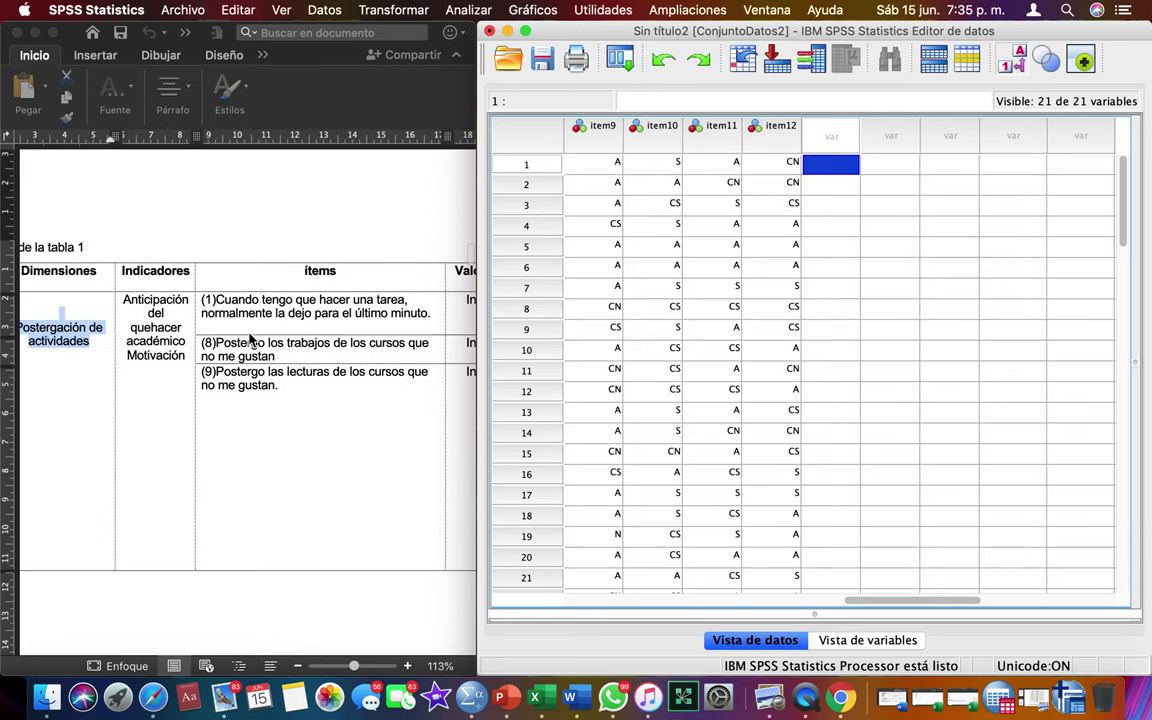
scroll(257, 476, up, 2)
scroll(257, 476, left, 2)
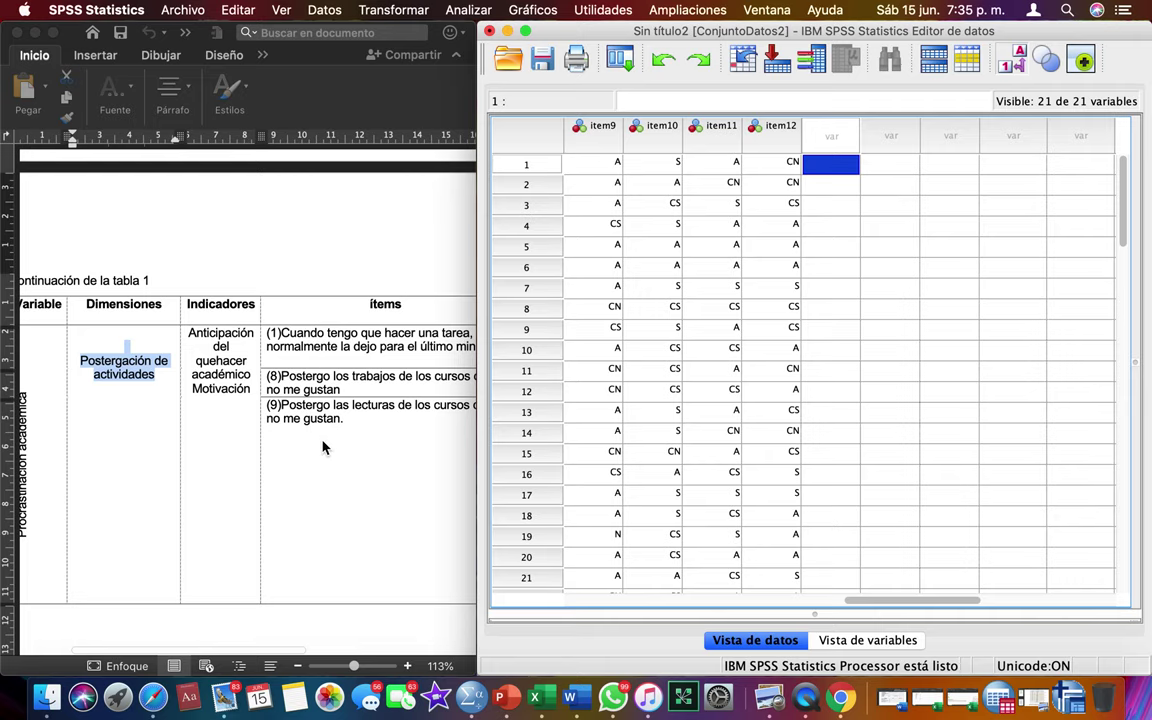
scroll(416, 311, up, 5)
scroll(416, 311, right, 1)
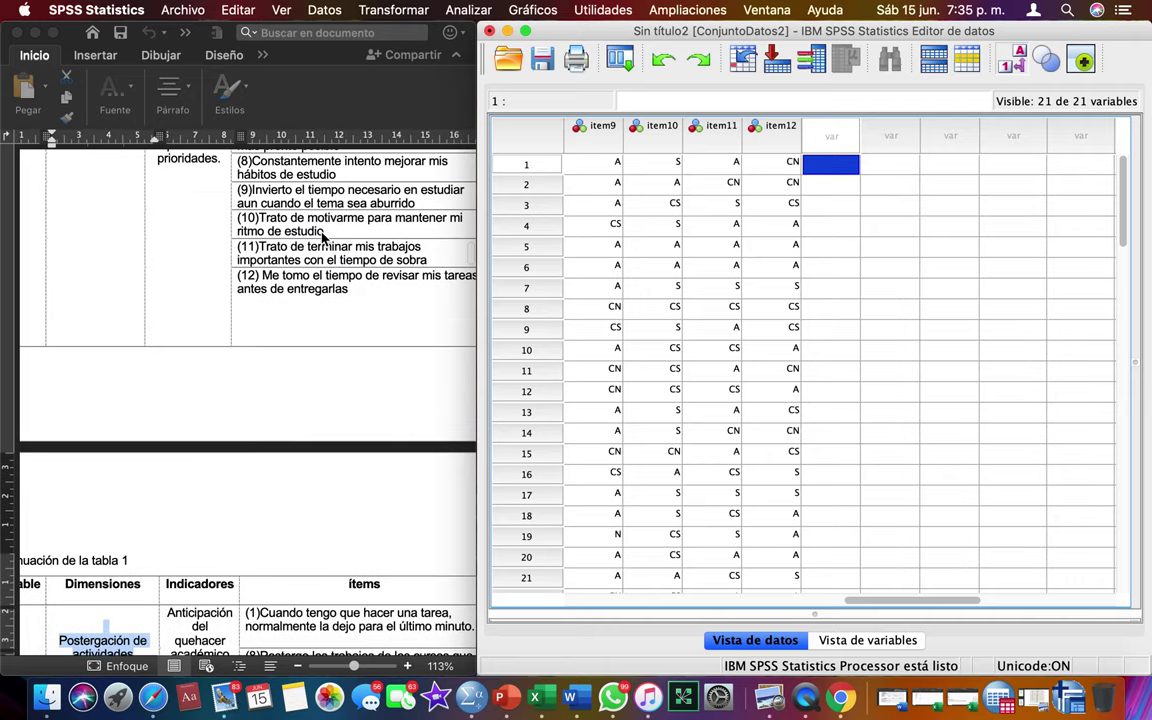
scroll(322, 235, up, 3)
scroll(322, 235, left, 1)
- Show numeric codes instead of value labels in the dataset, and check the first case's codes from item9 to item11
click(867, 270)
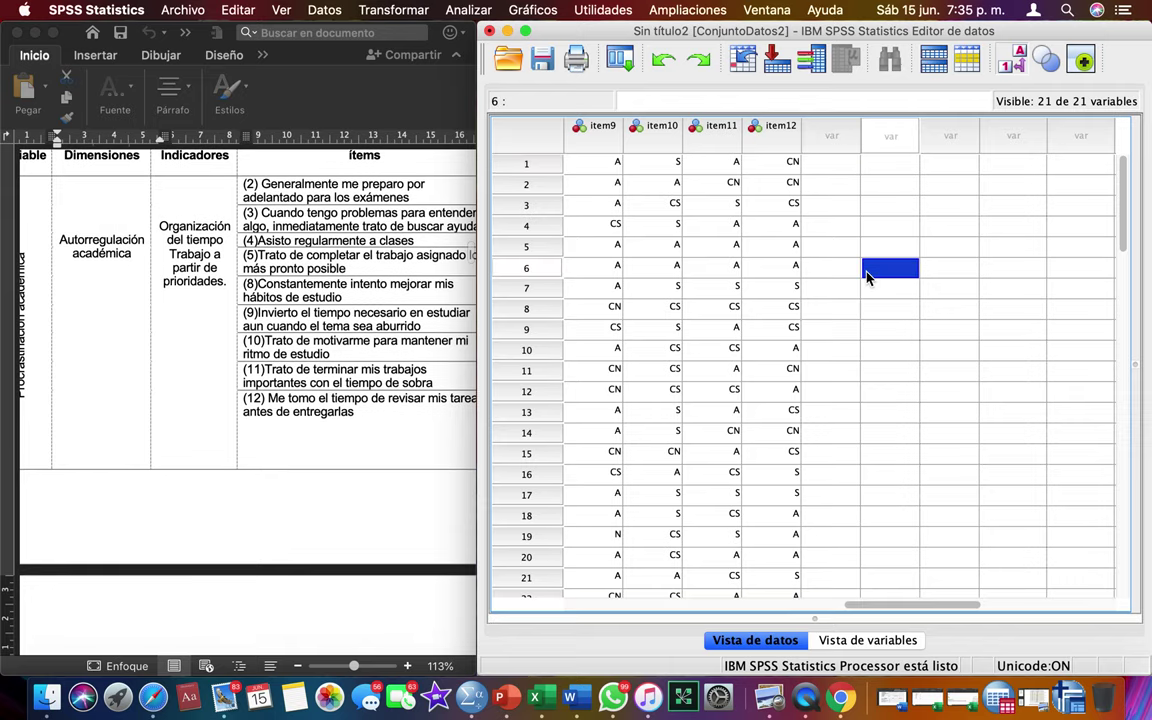
drag(603, 170, 767, 172)
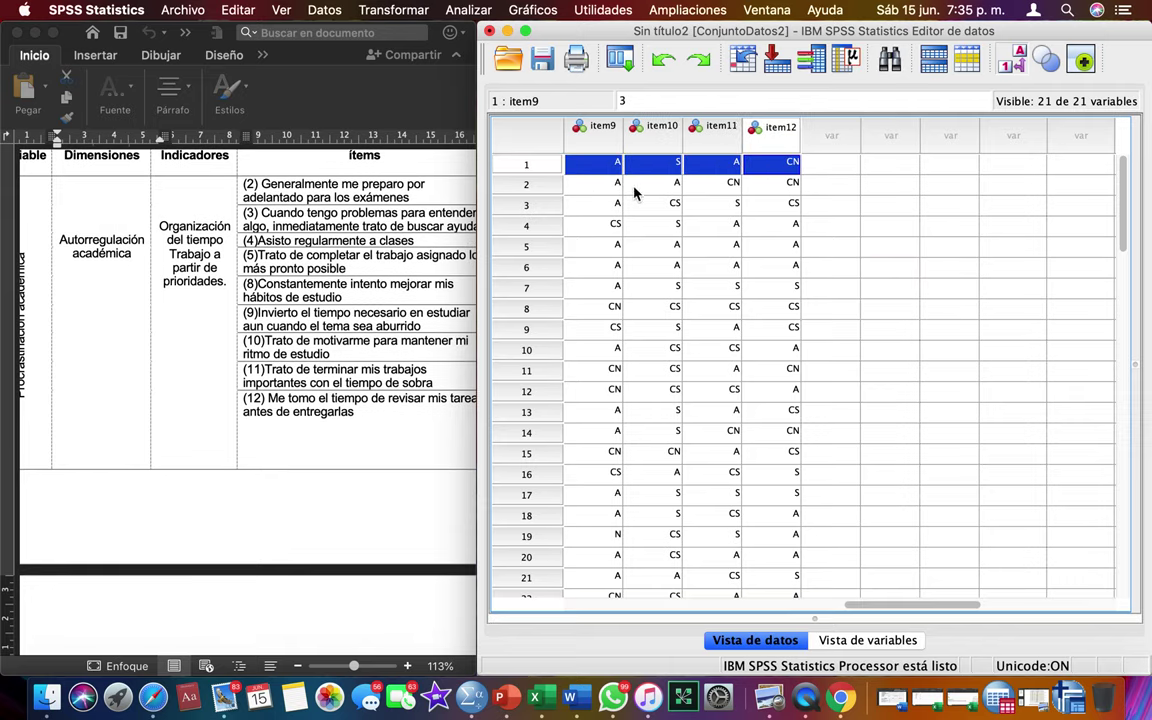
click(1012, 60)
click(620, 230)
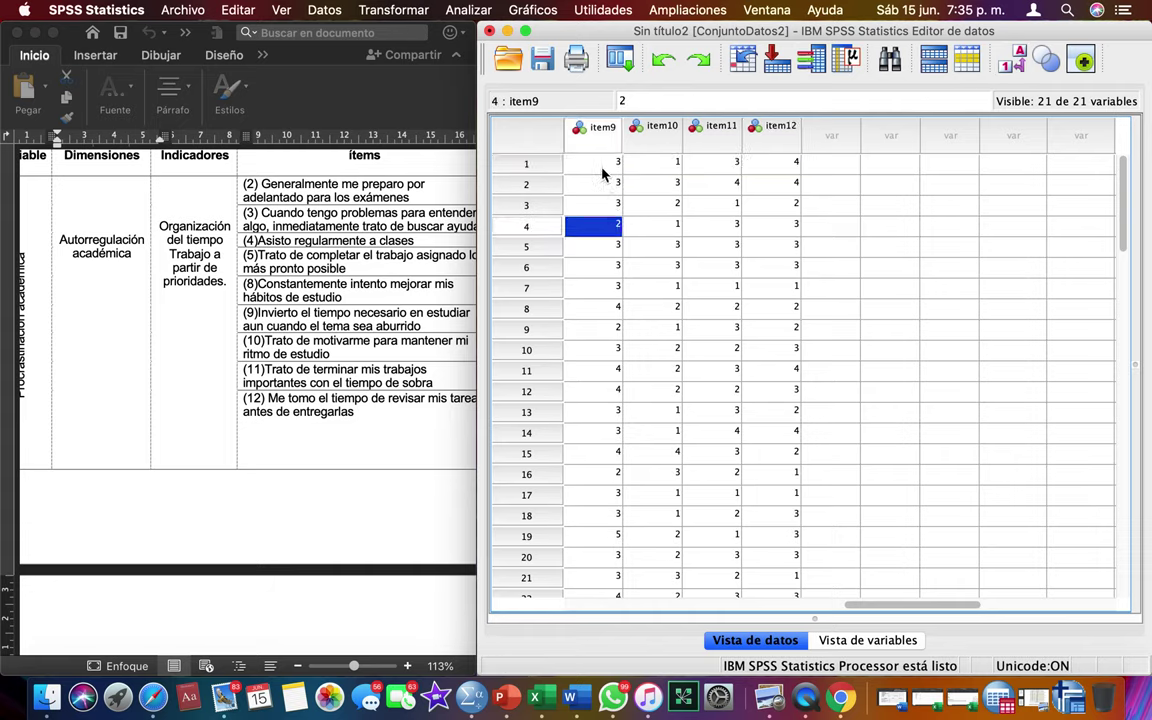
drag(607, 170, 707, 174)
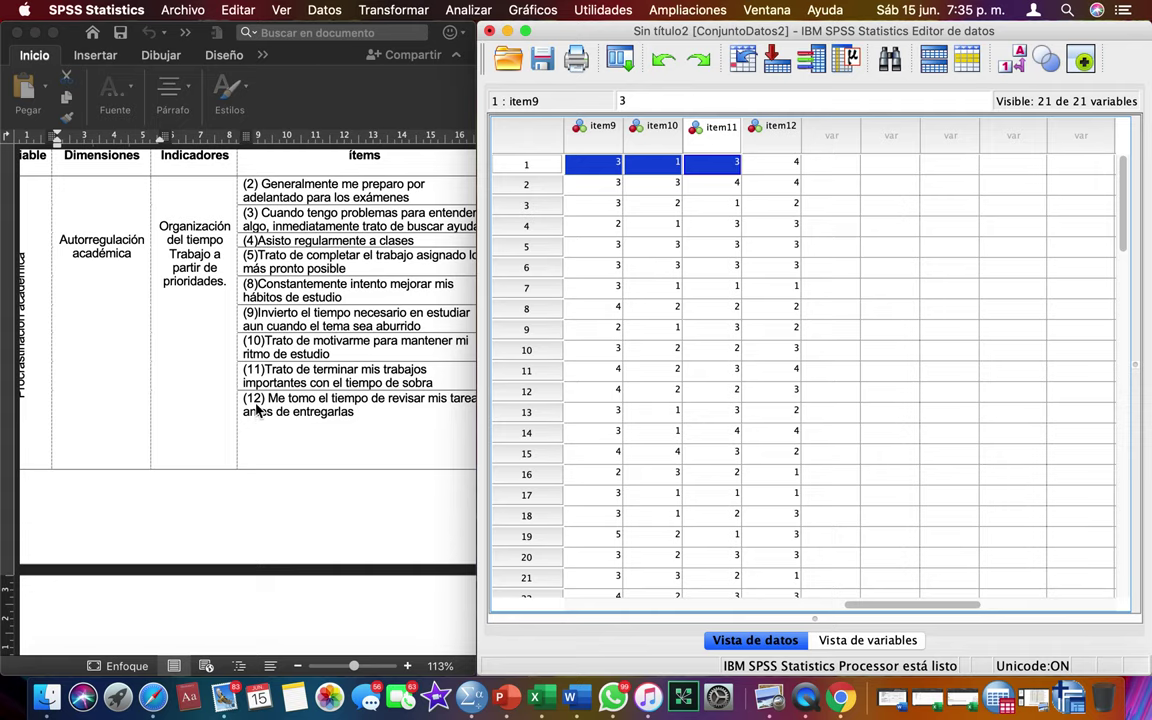
click(962, 234)
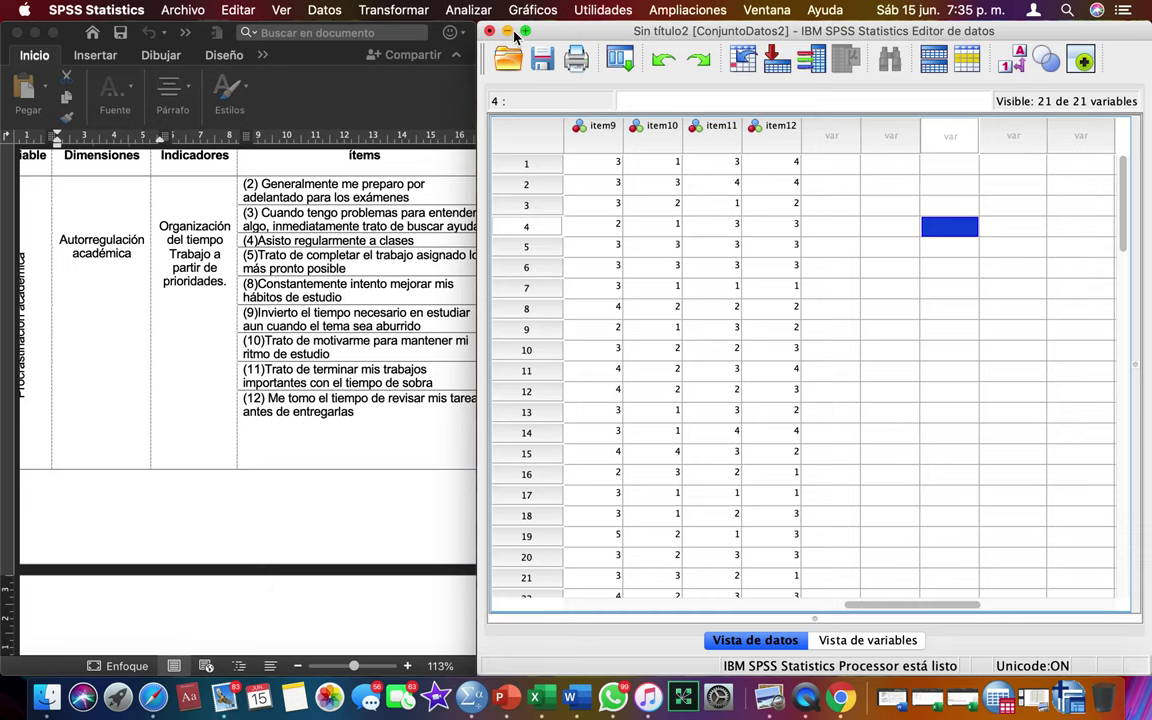
- Open the Calcular variable dialog, place it beside the thesis table, and reset it to clear the previous entries
drag(837, 31, 617, 35)
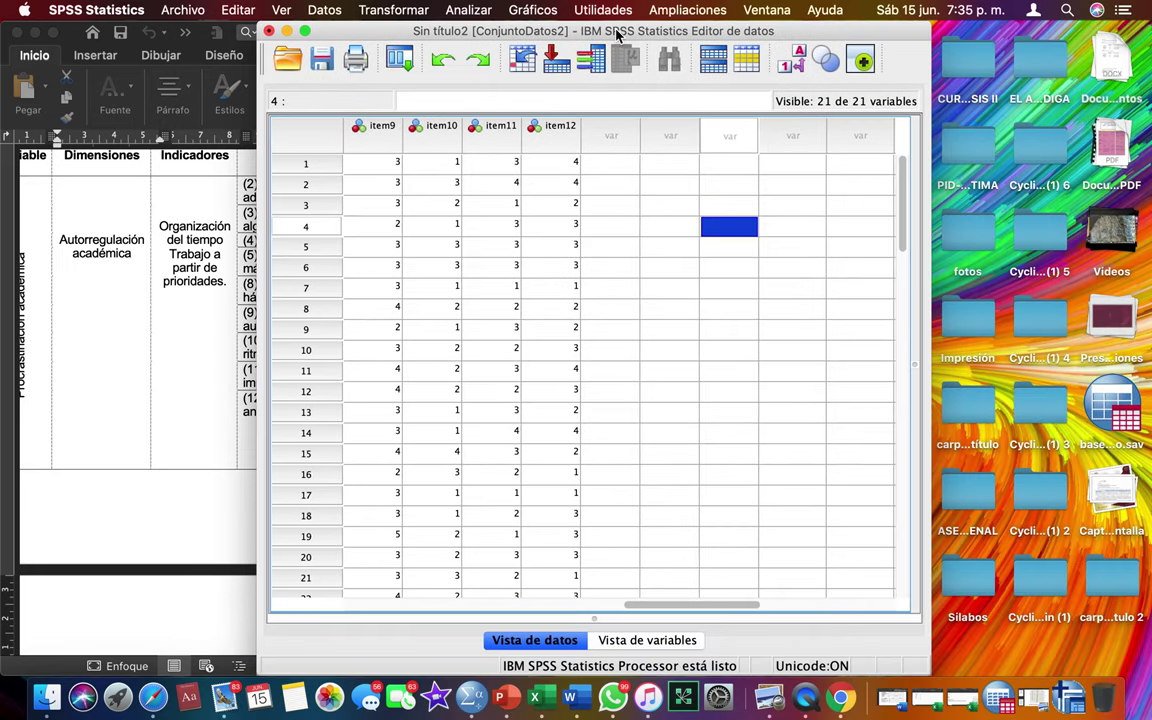
click(418, 18)
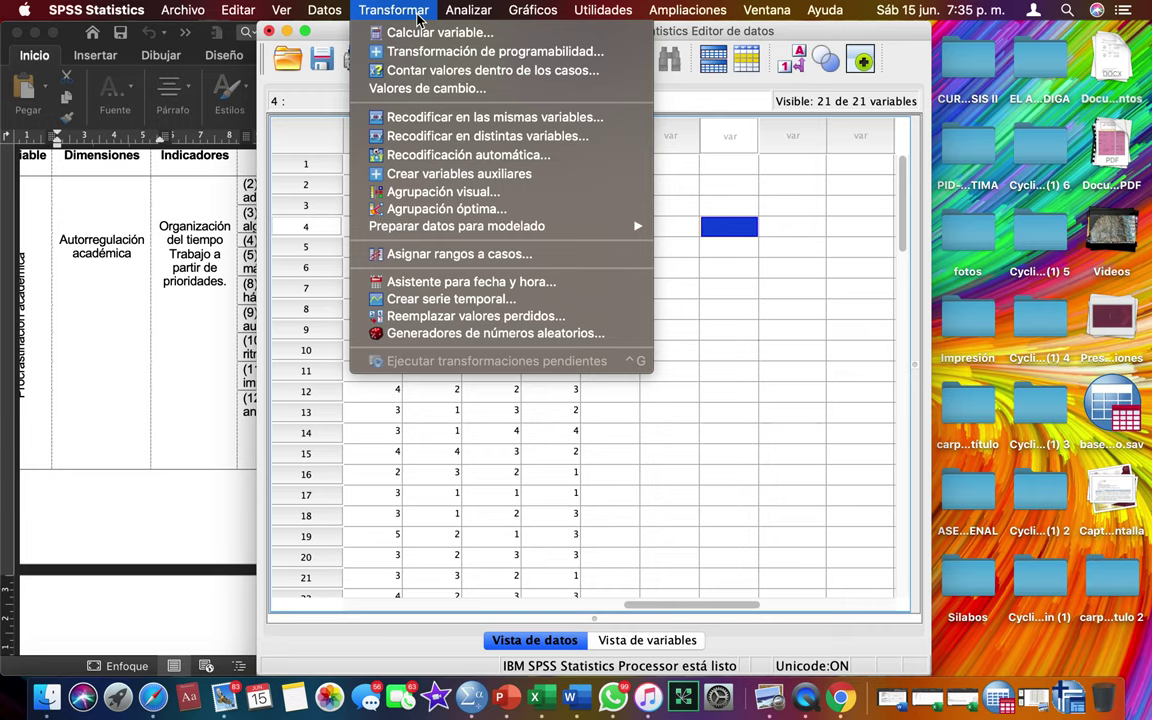
click(386, 33)
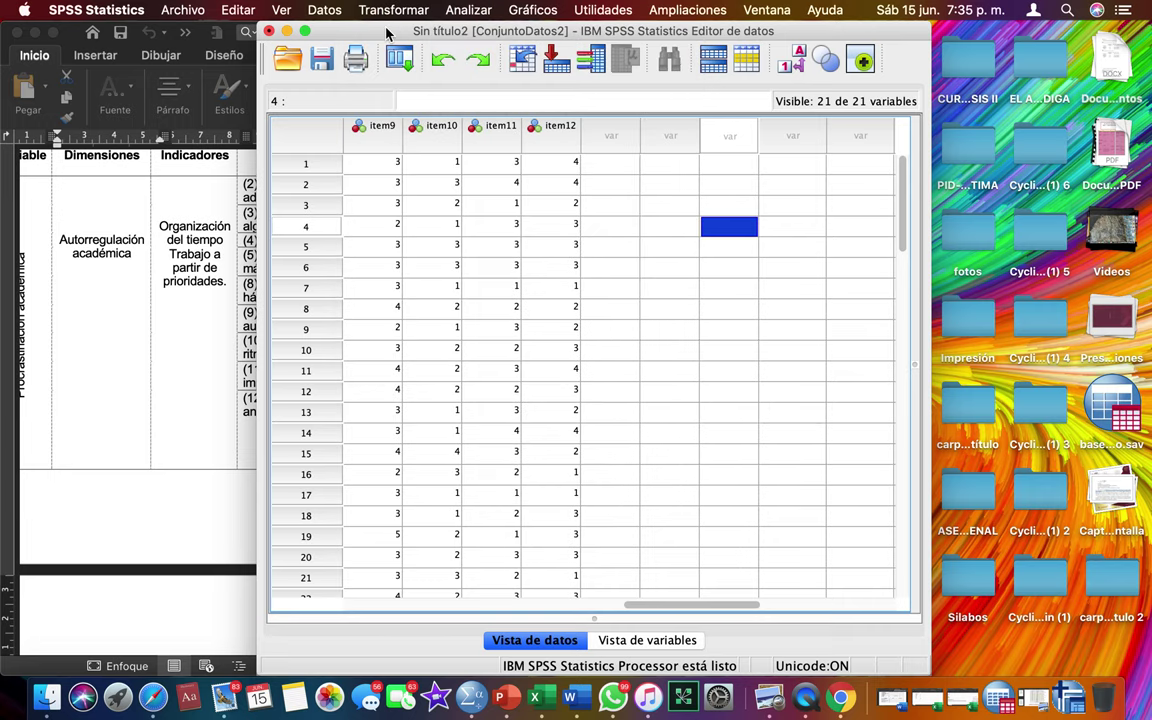
drag(386, 33, 630, 33)
click(394, 10)
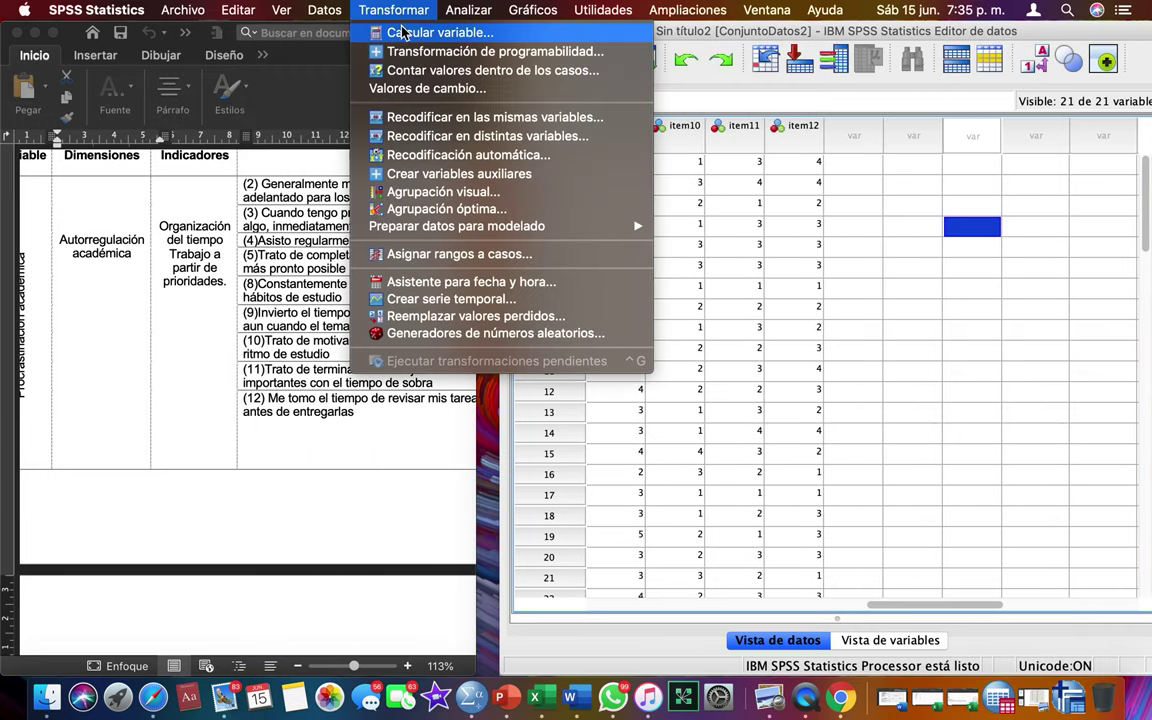
click(404, 33)
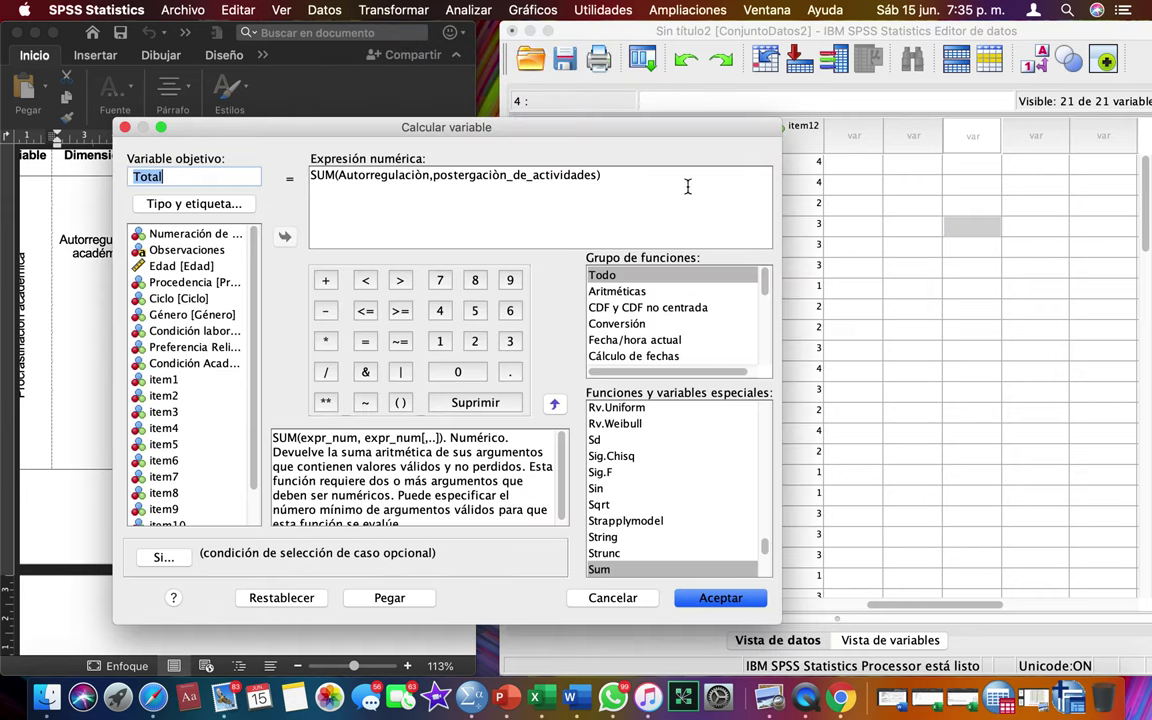
drag(626, 137, 1001, 132)
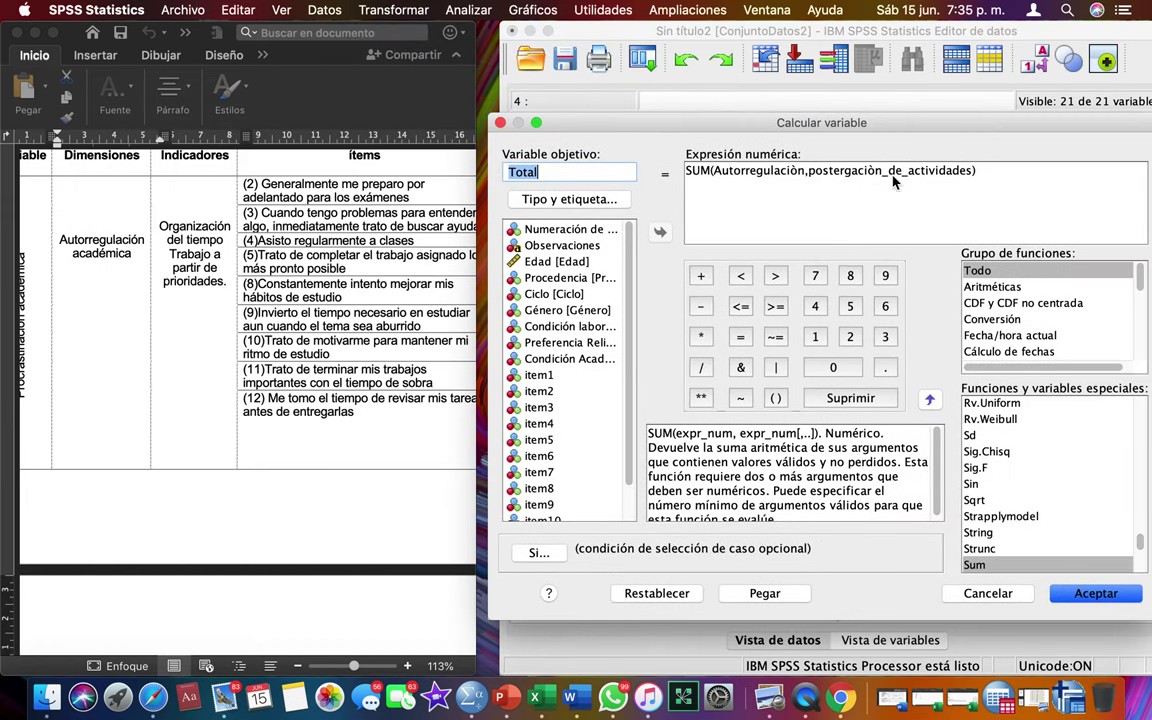
click(619, 593)
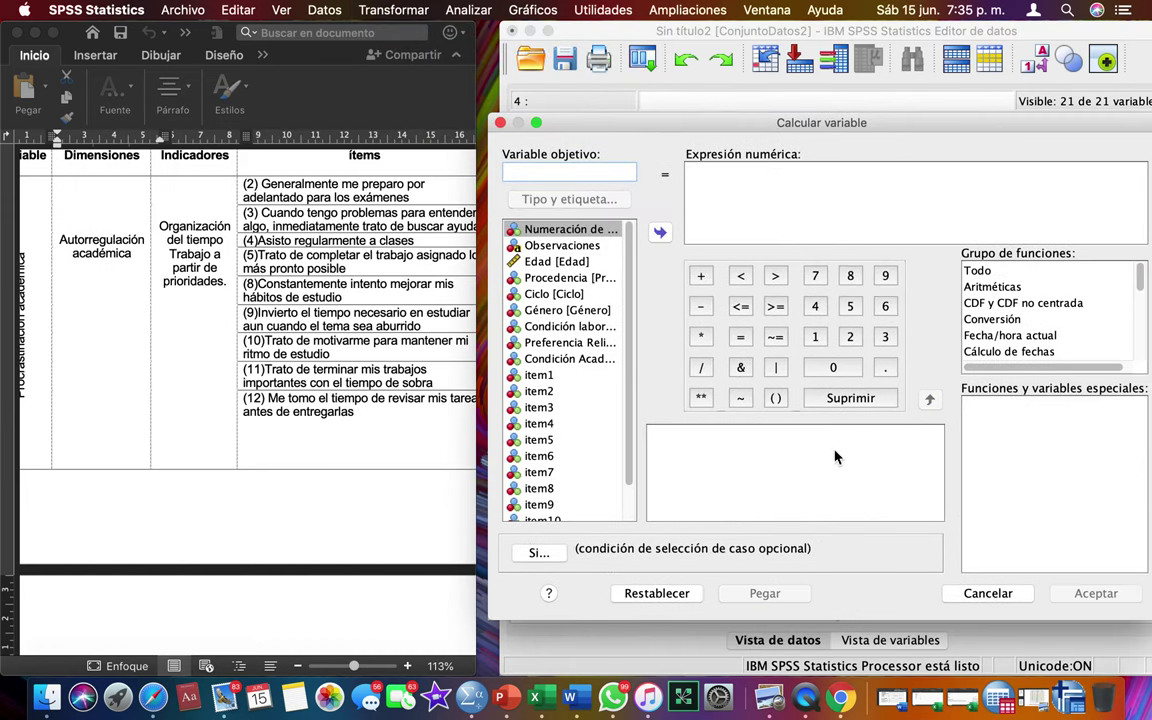
mouse_move(855, 123)
mouse_down()
mouse_move(764, 105)
mouse_move(875, 122)
mouse_up()
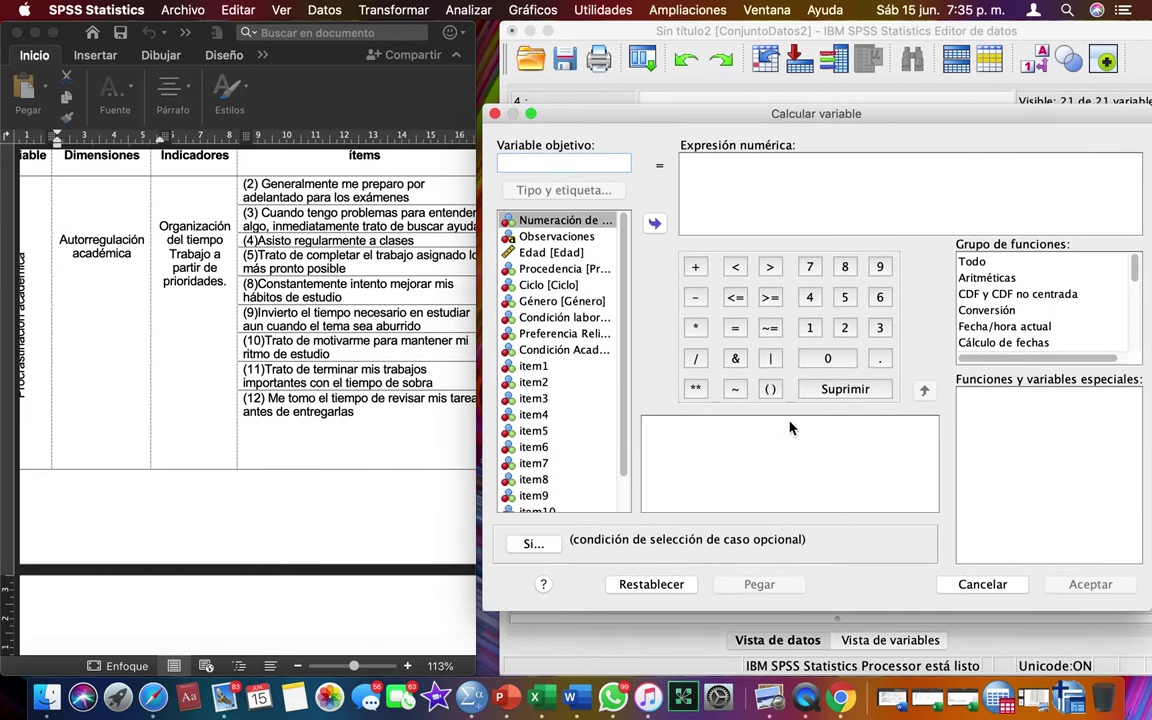
- Name the target variable Autorregulación_académica after the first dimension in the thesis's Tabla 1
scroll(375, 318, up, 2)
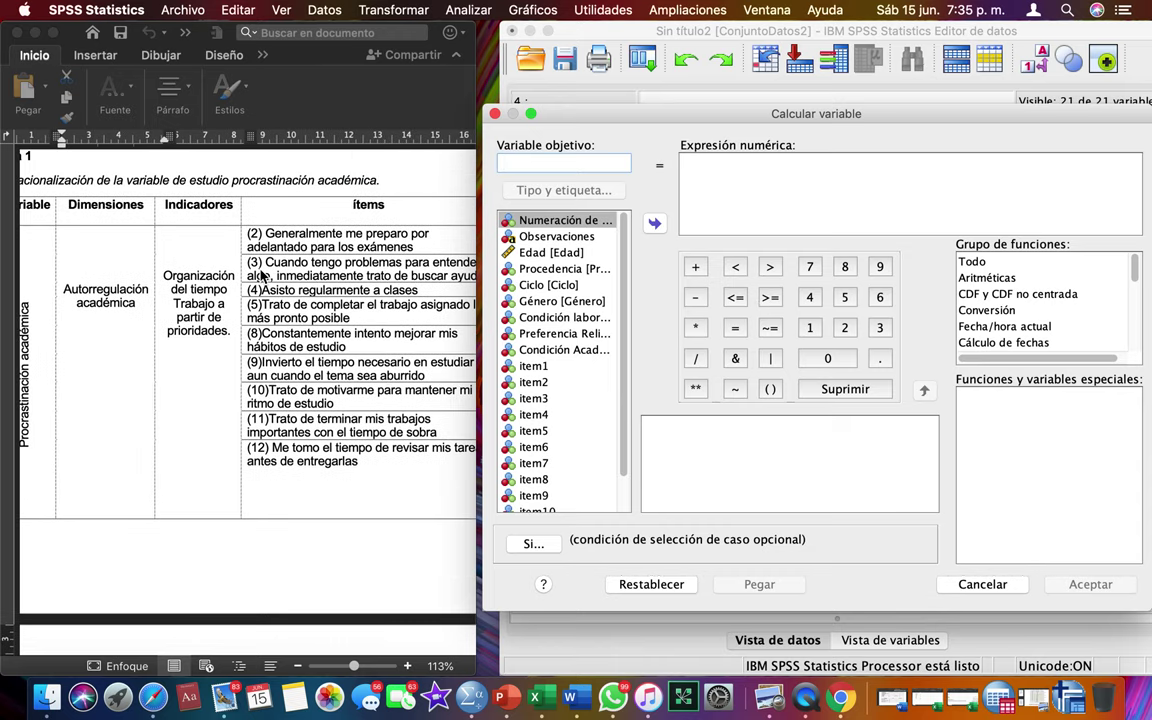
scroll(116, 272, left, 3)
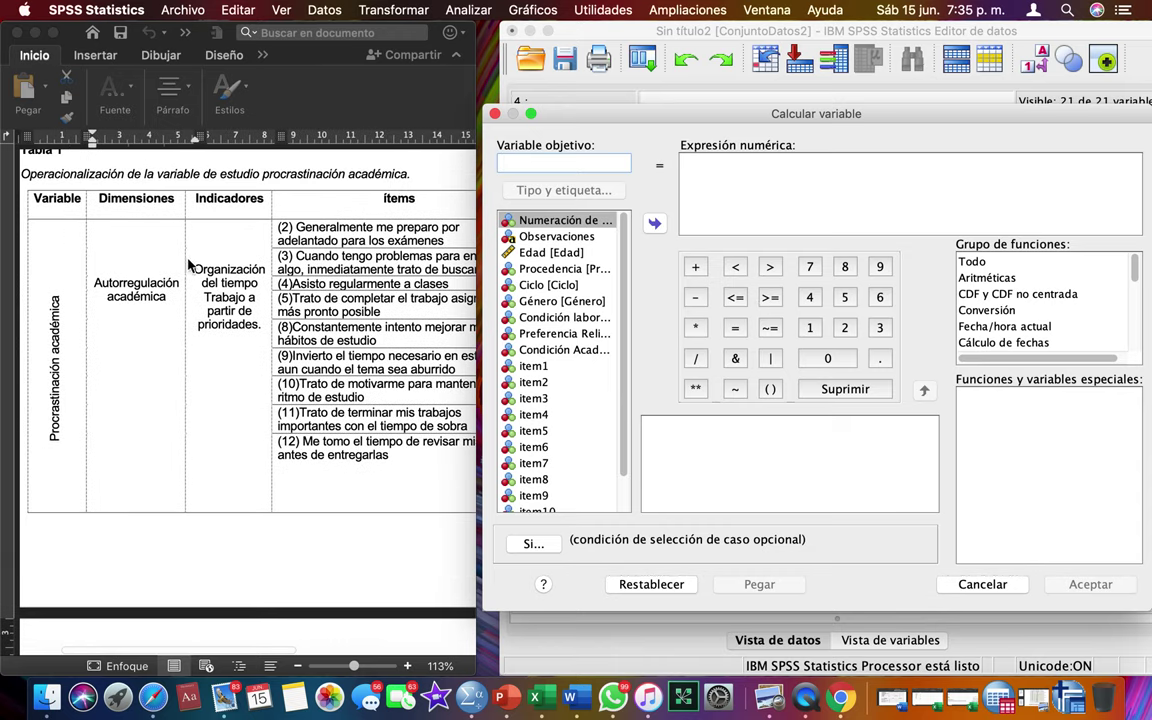
click(93, 285)
triple_click(113, 285)
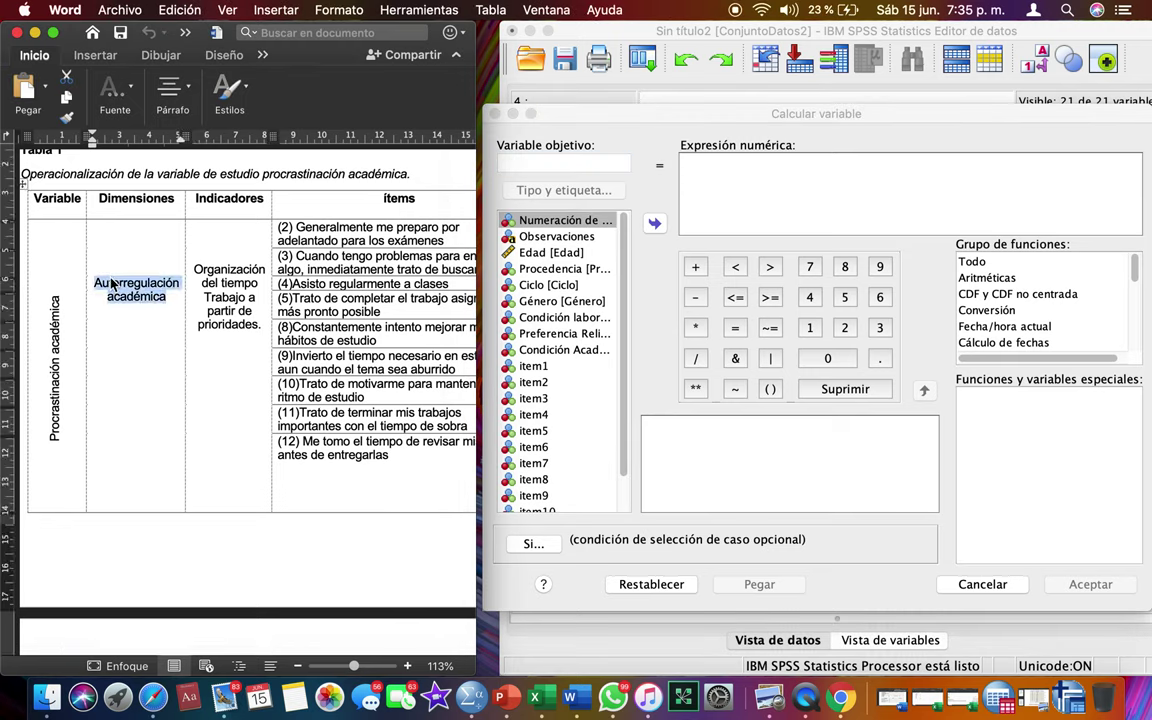
click(550, 163)
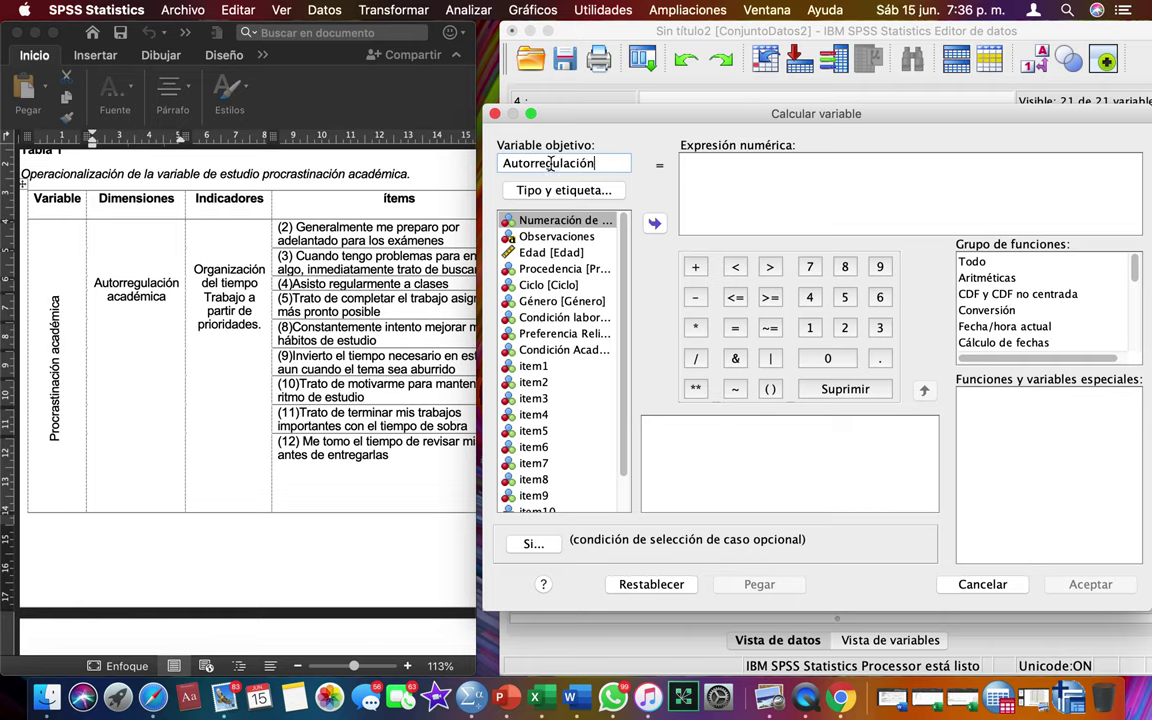
text(Autorregulación_acad)
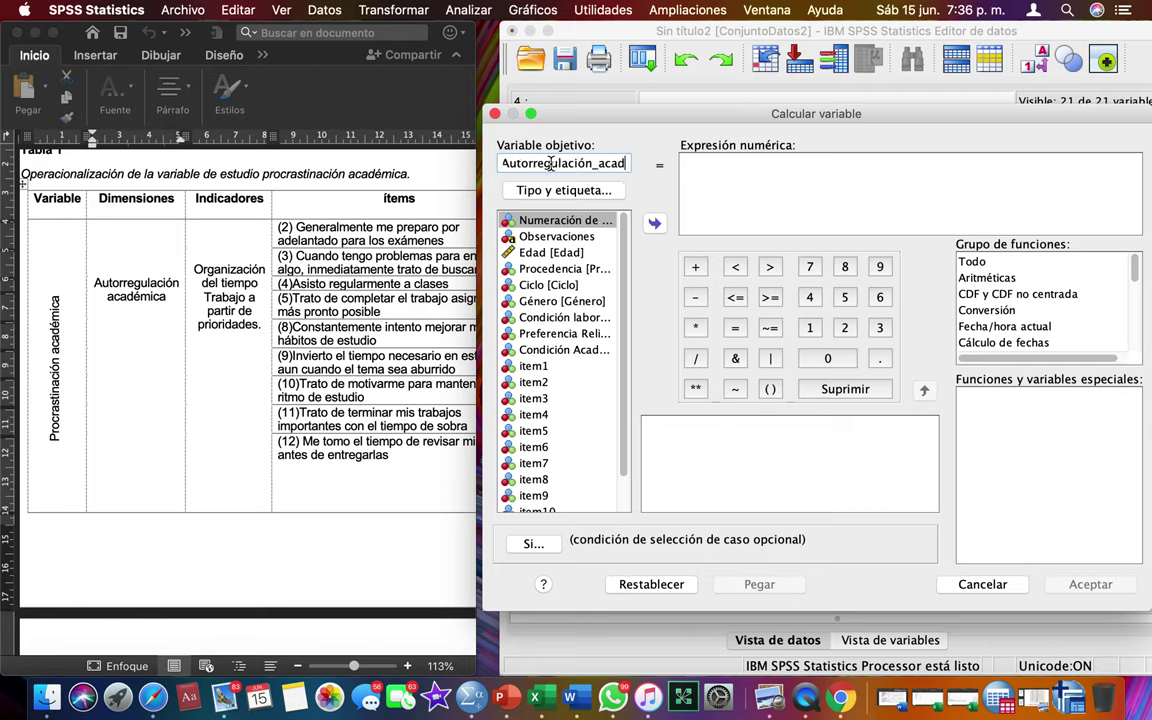
text(èmica)
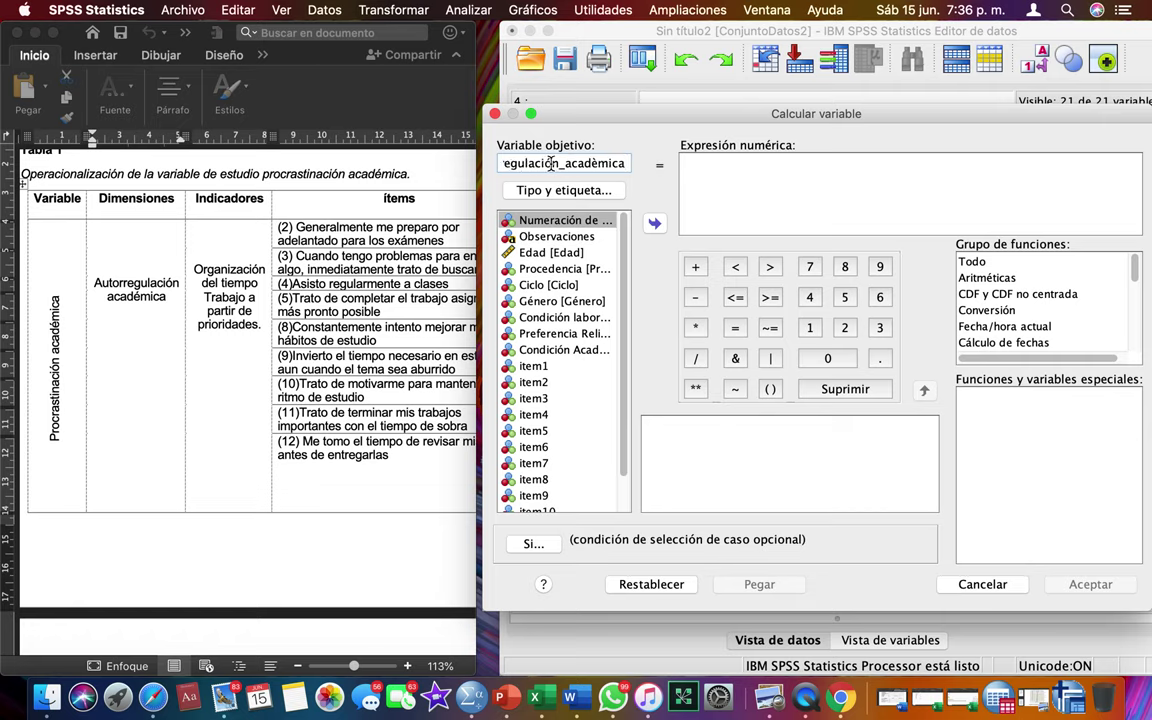
key(Tab)
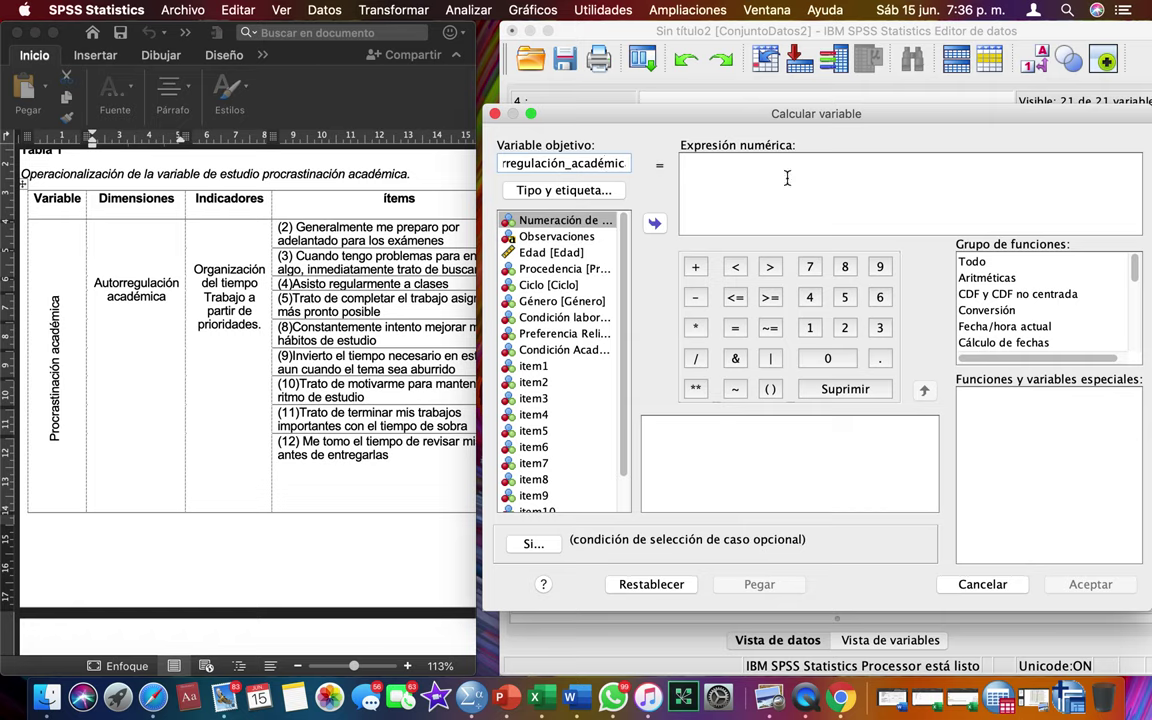
- Start the numeric expression as the sum item2 + item3 + item4 + item5, following the dimension's items in the thesis table
scroll(575, 468, down, 2)
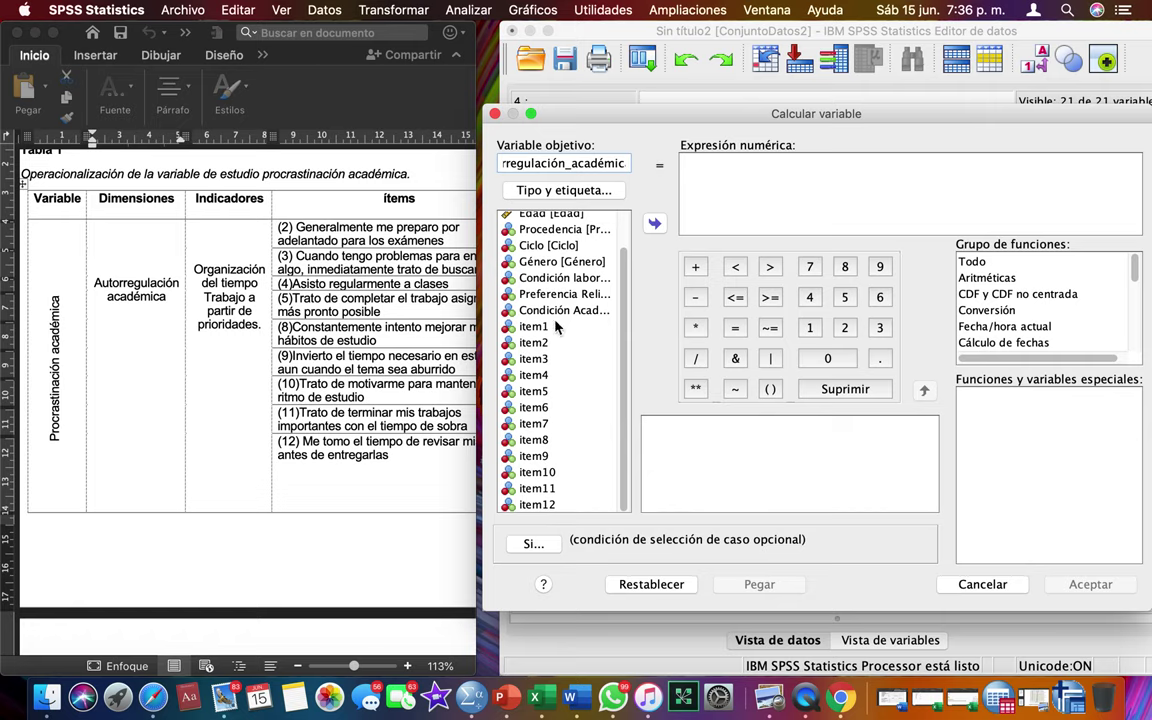
click(531, 327)
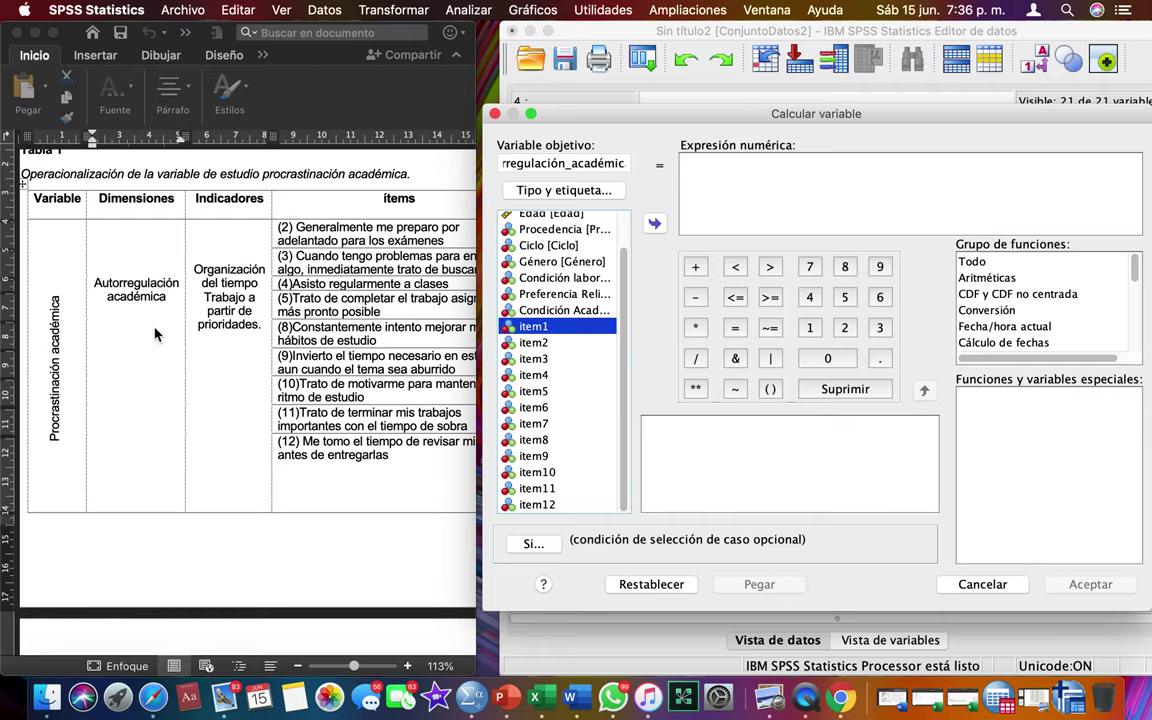
click(284, 230)
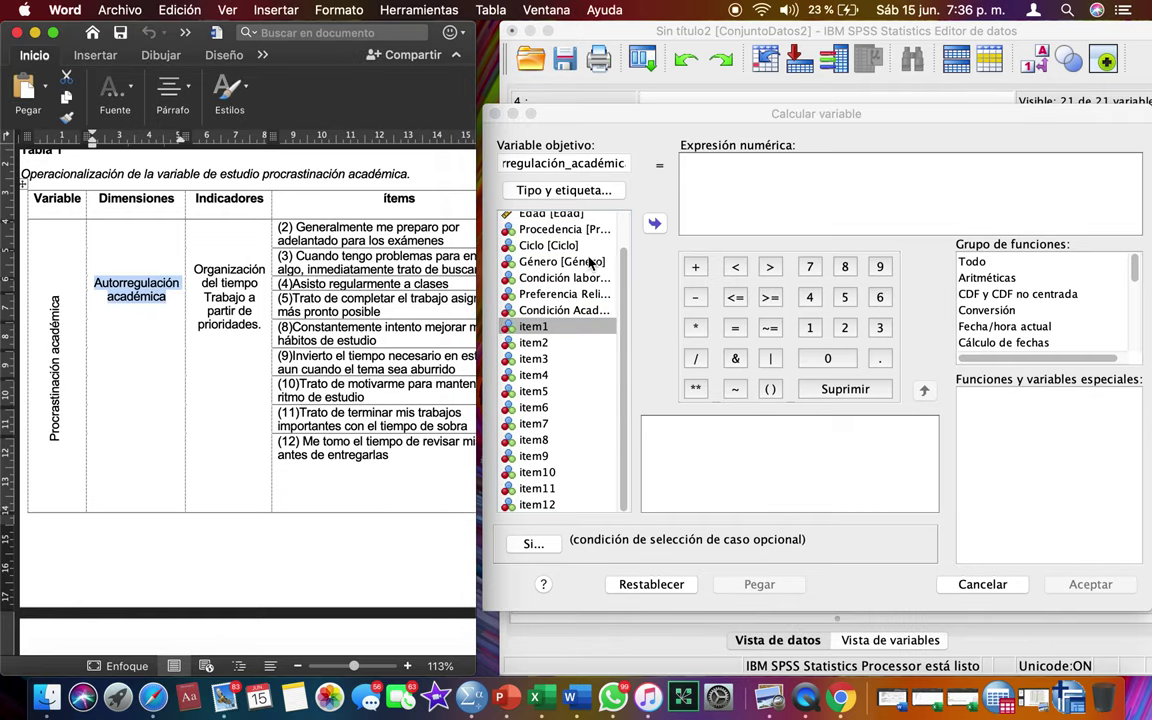
double_click(545, 342)
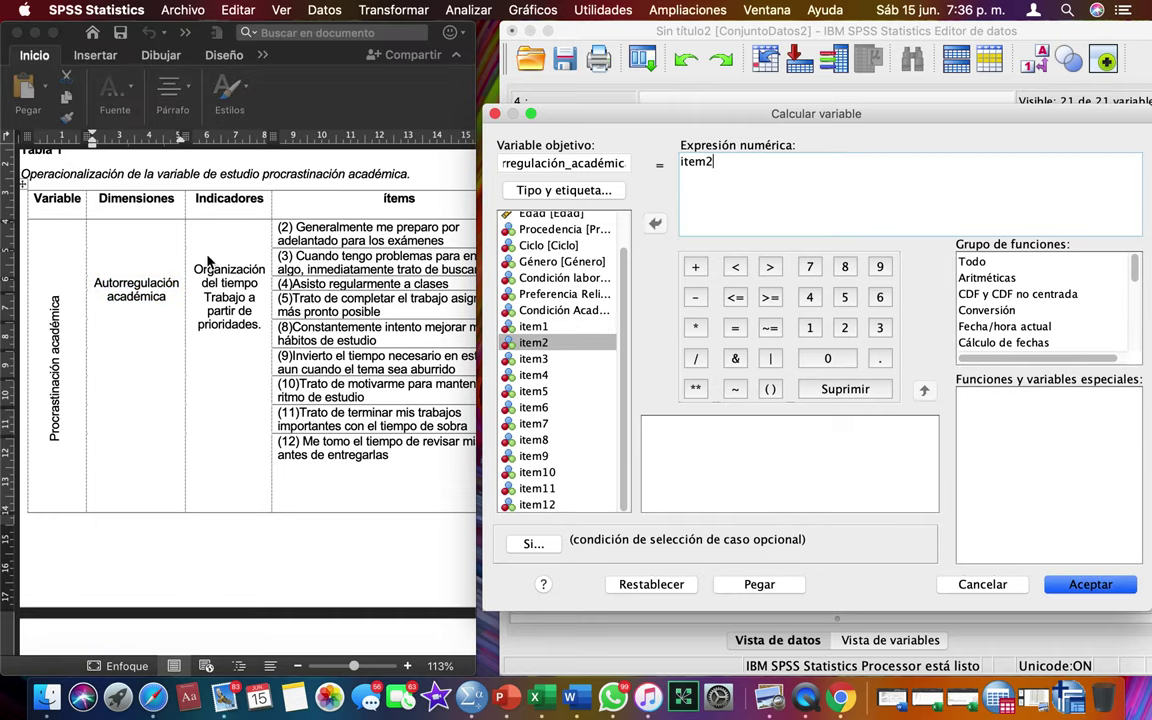
click(167, 312)
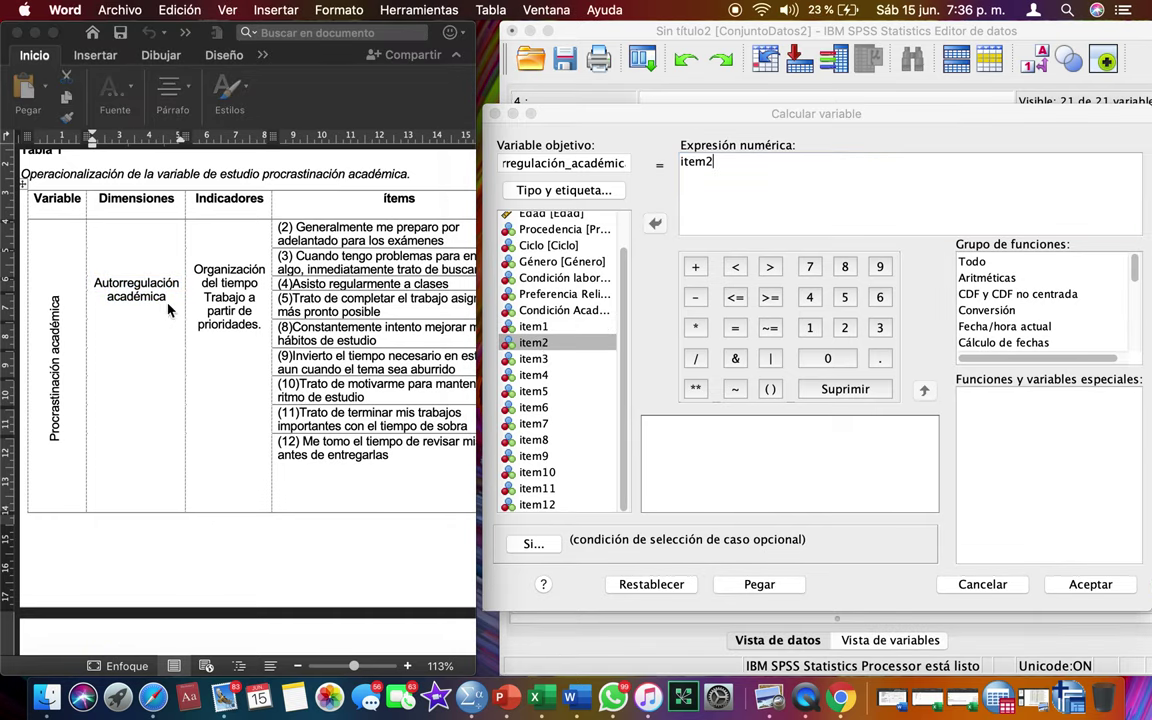
click(567, 165)
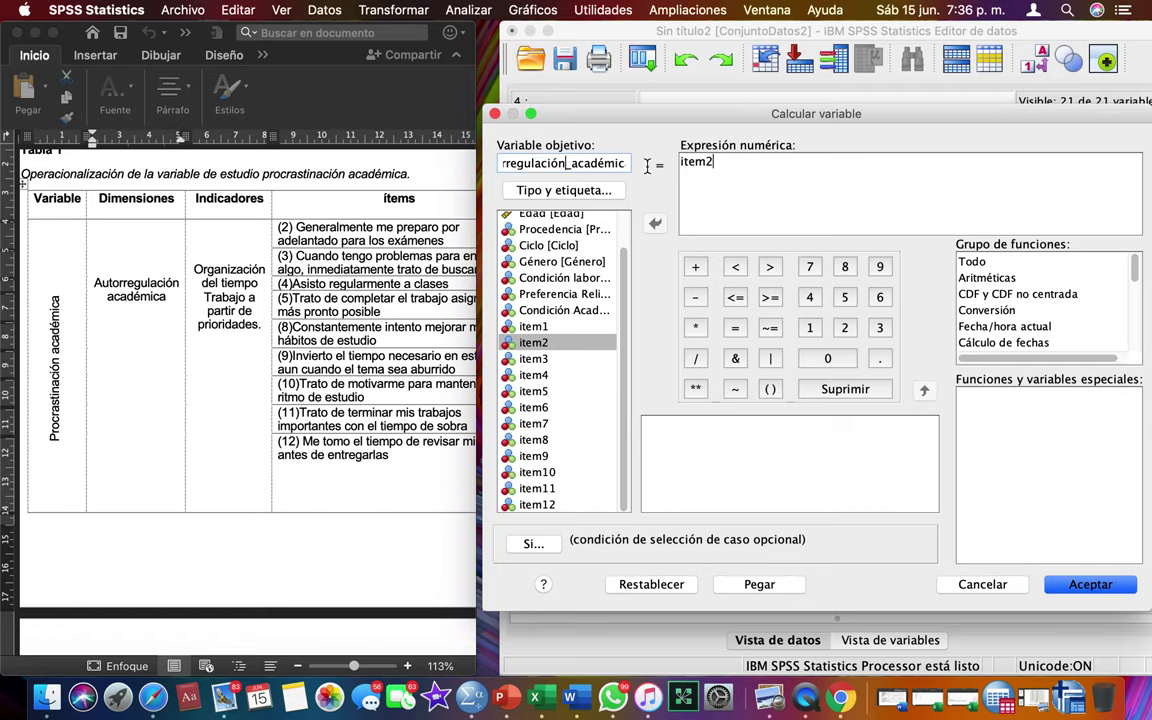
click(697, 268)
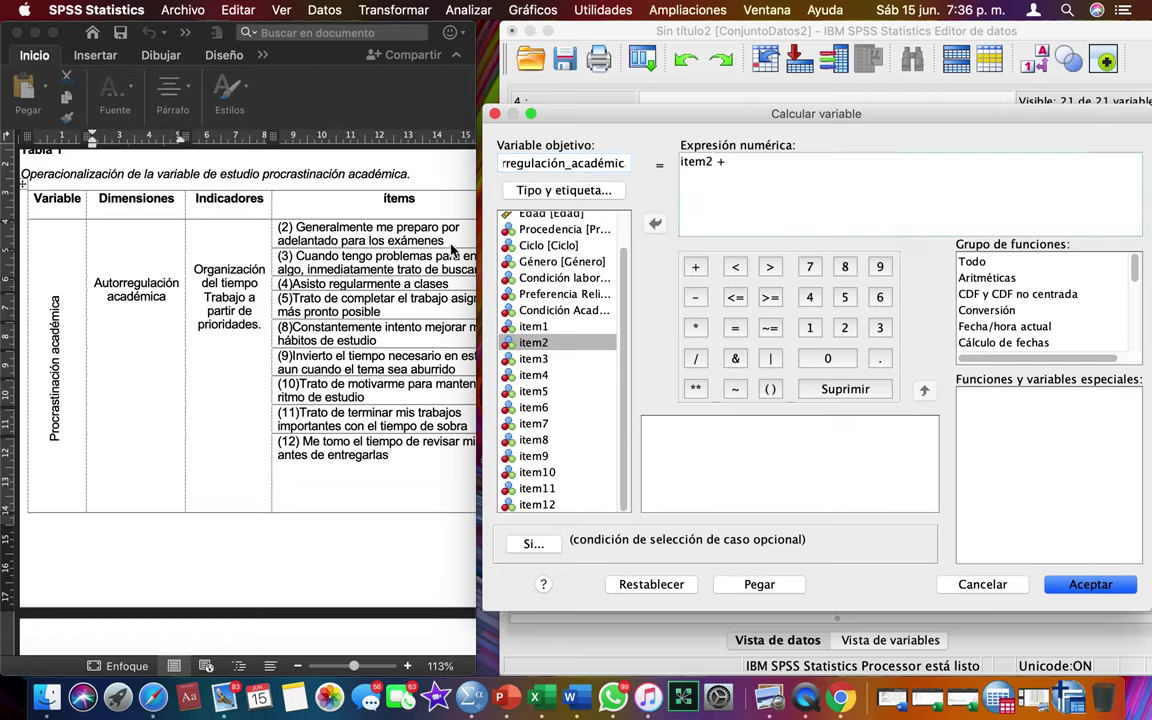
double_click(533, 358)
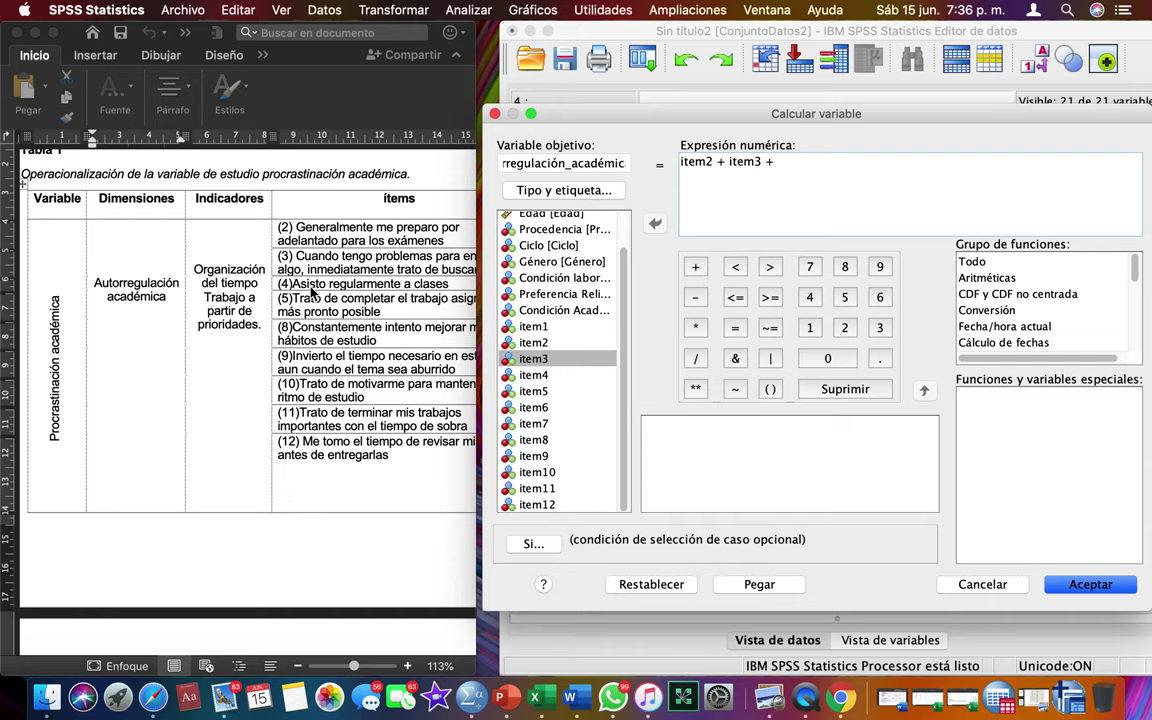
double_click(546, 377)
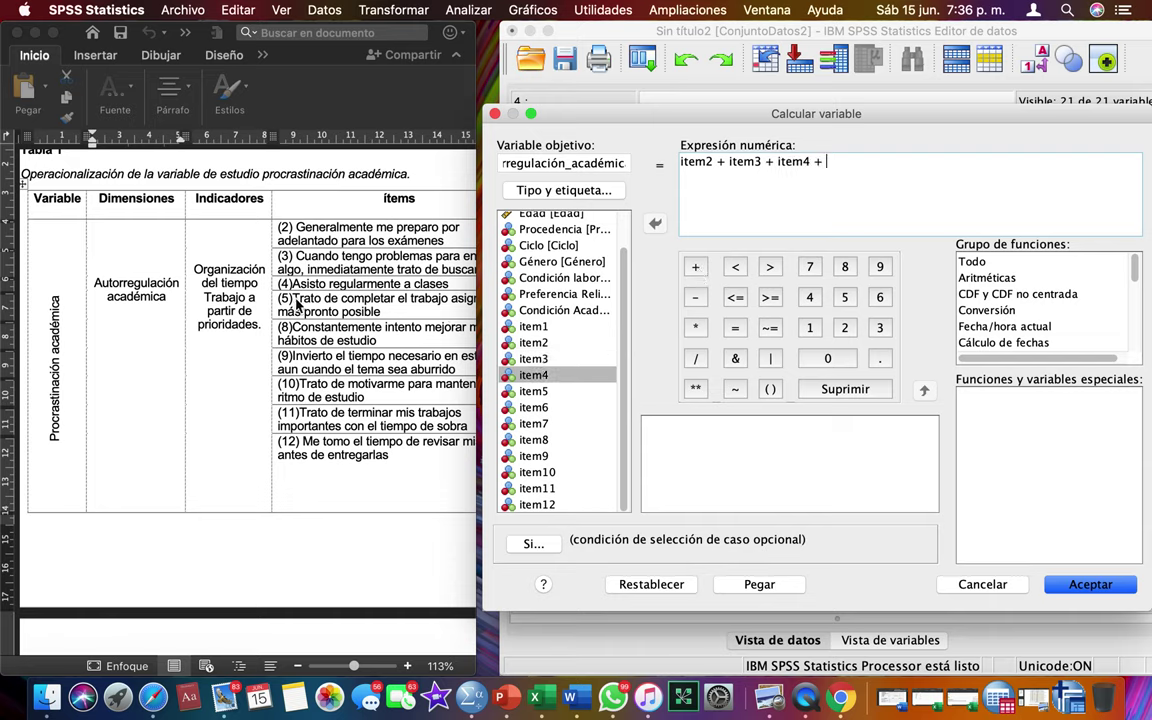
double_click(533, 391)
click(698, 268)
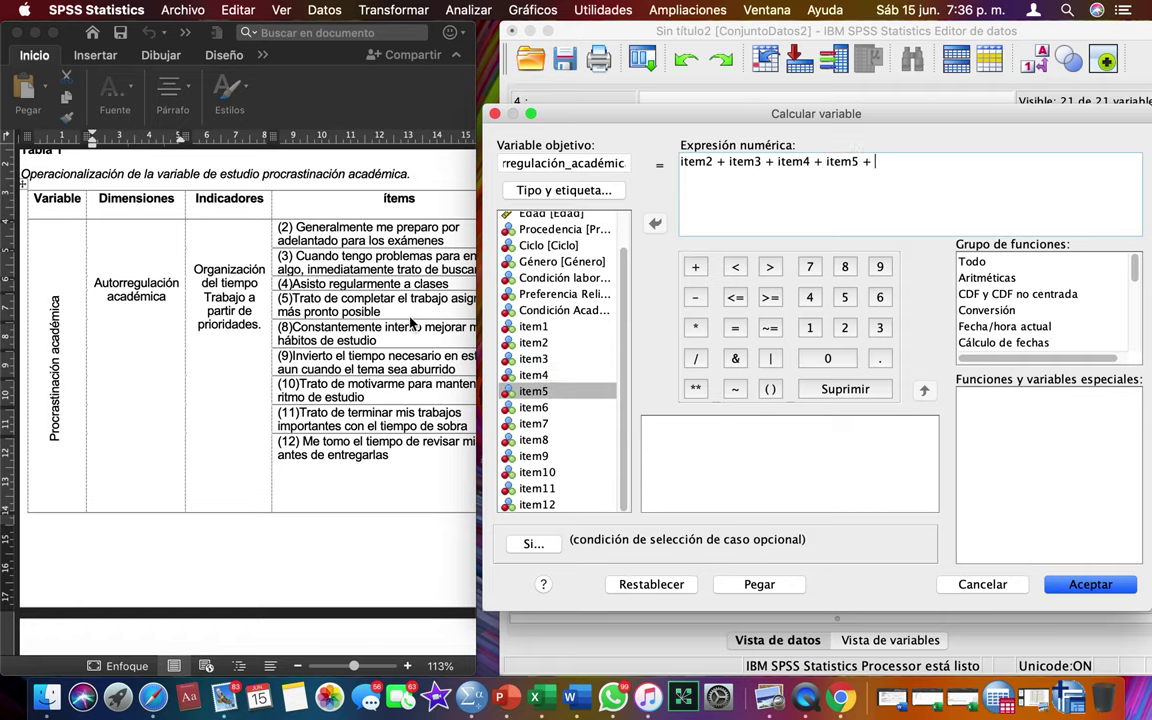
- Complete the sum in the numeric expression by adding item8, item9, item10, item11 and item12
double_click(533, 441)
click(695, 266)
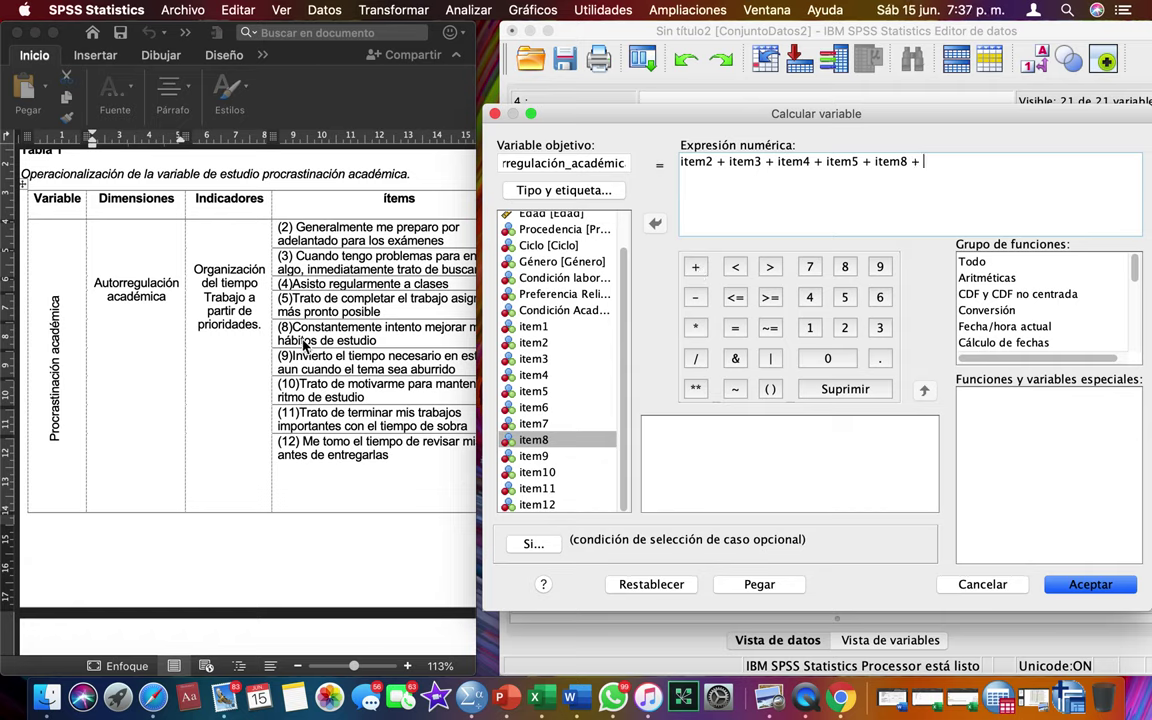
double_click(535, 456)
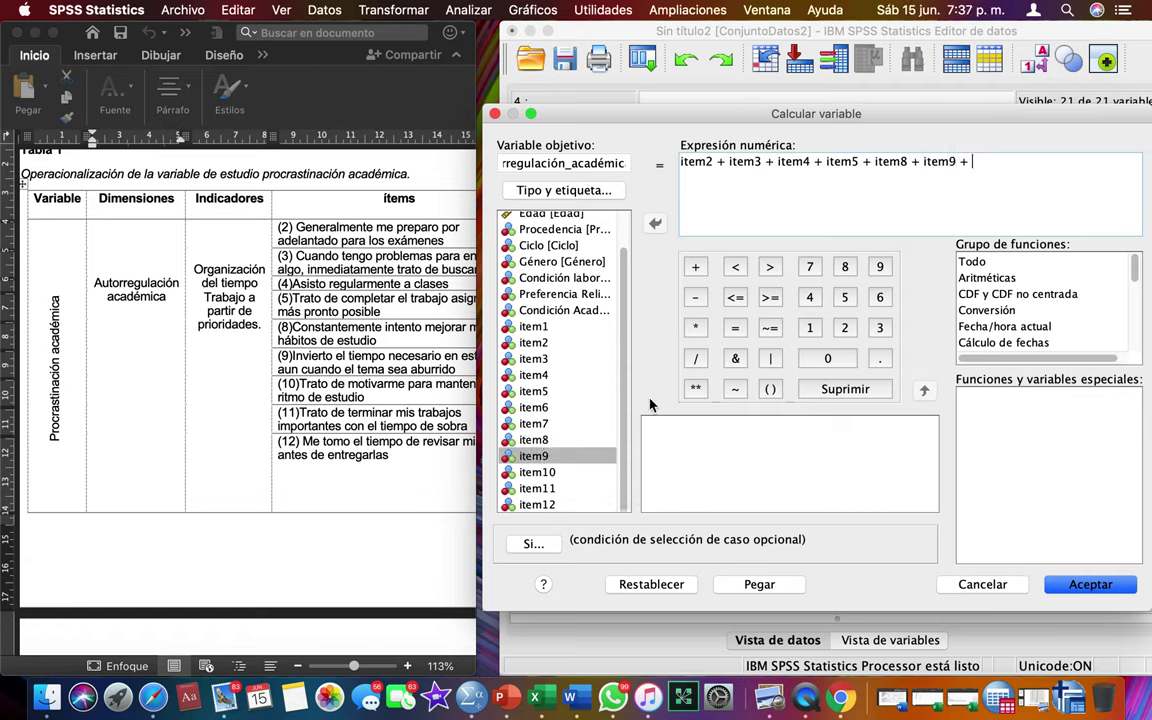
double_click(540, 472)
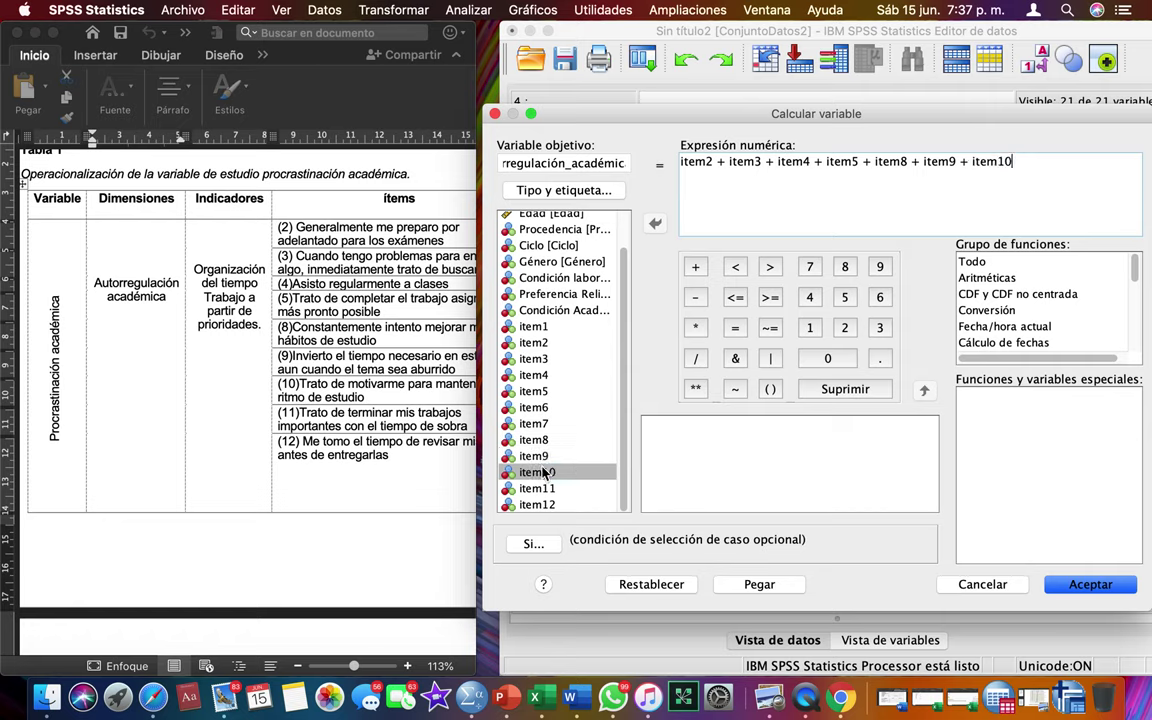
click(697, 268)
double_click(537, 488)
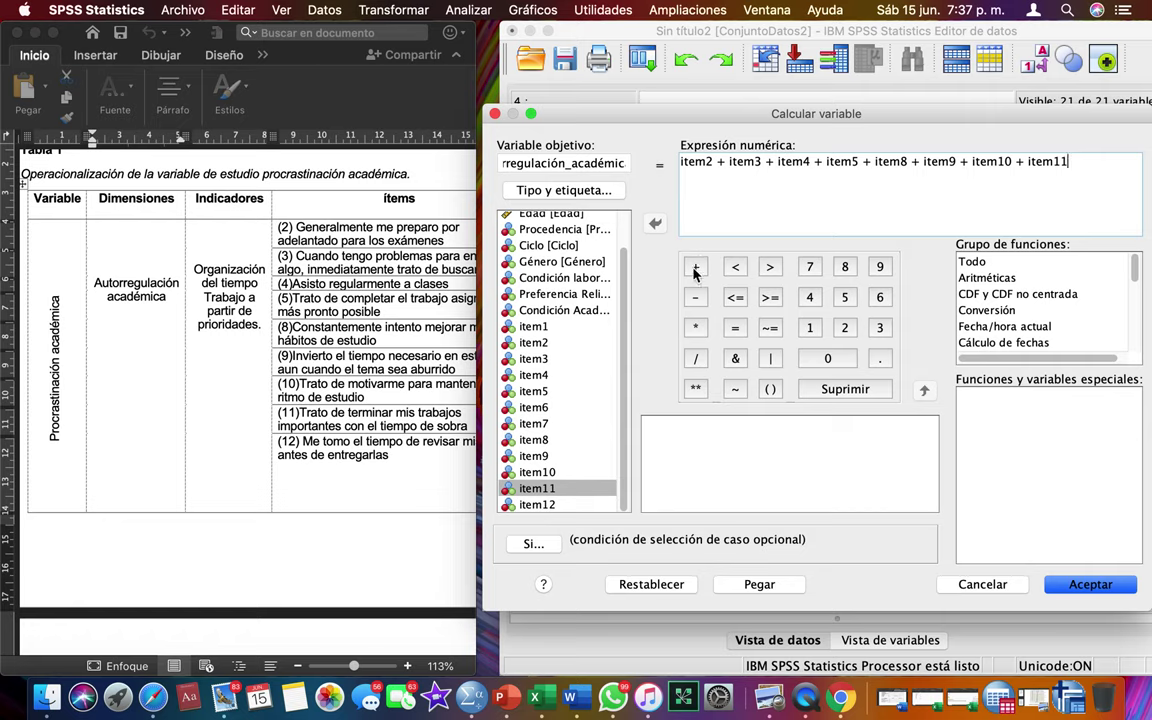
double_click(537, 504)
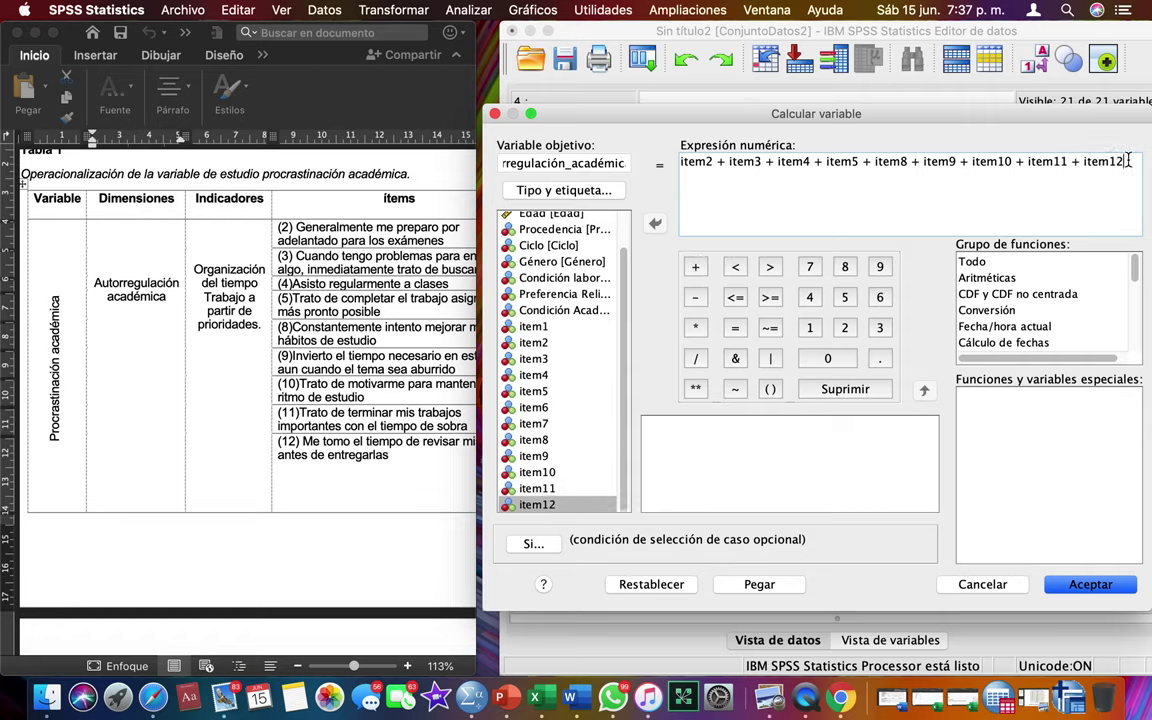
- Check the item sum and the available item variables against the Autorregulación académica items in the thesis table
triple_click(704, 165)
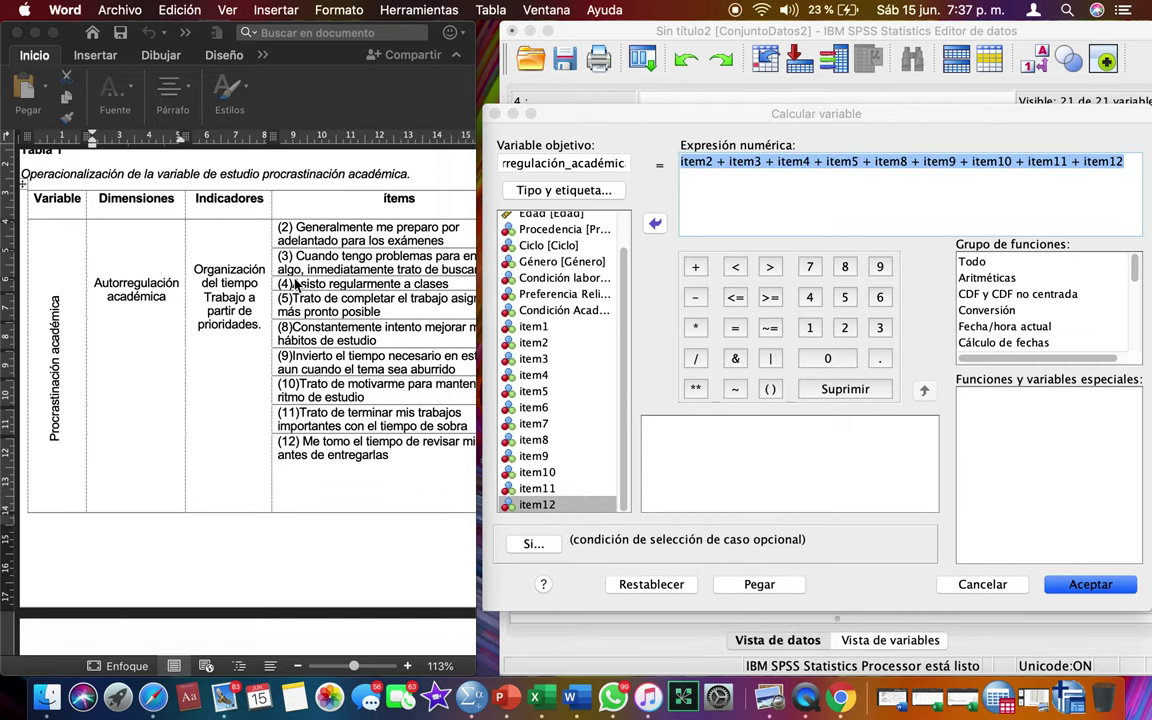
triple_click(145, 290)
click(818, 175)
mouse_move(538, 328)
mouse_down()
mouse_move(538, 355)
mouse_move(540, 335)
mouse_up()
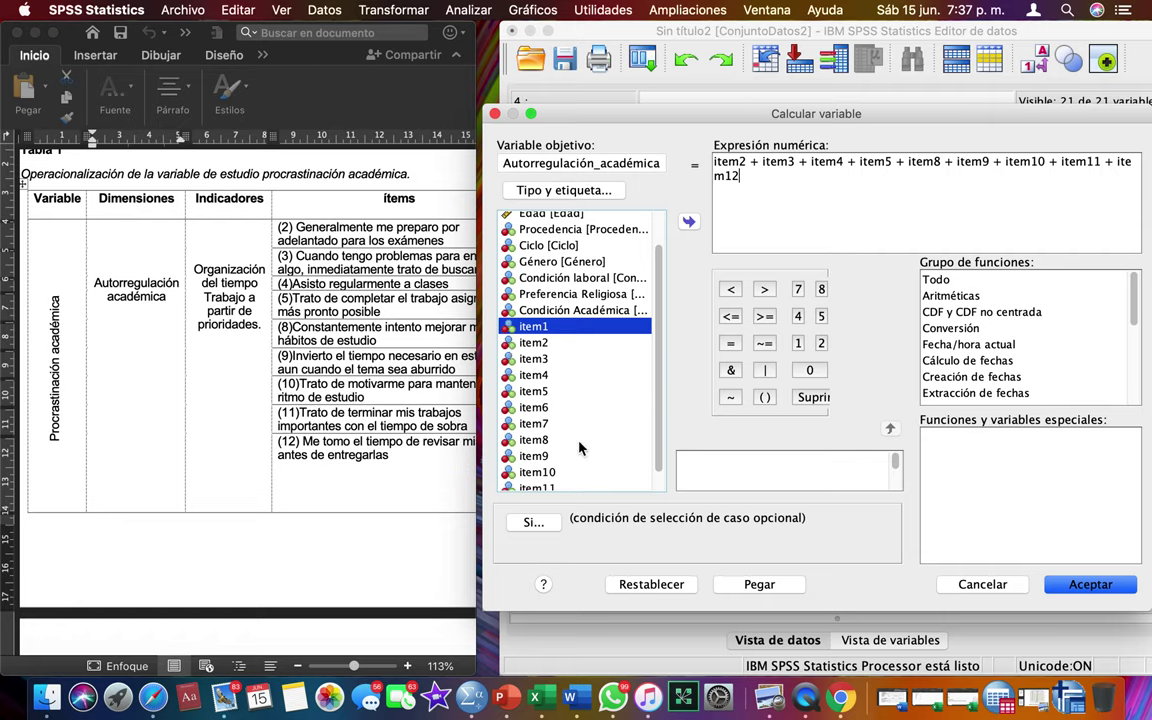
scroll(581, 449, down, 1)
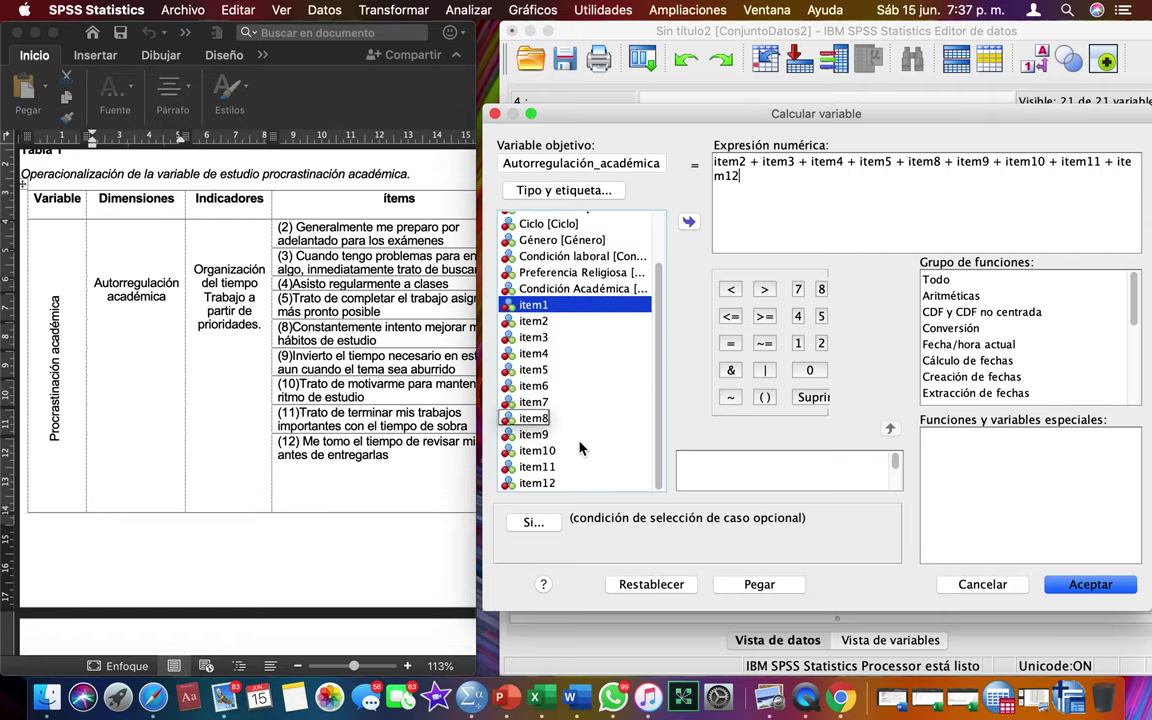
drag(579, 444, 545, 313)
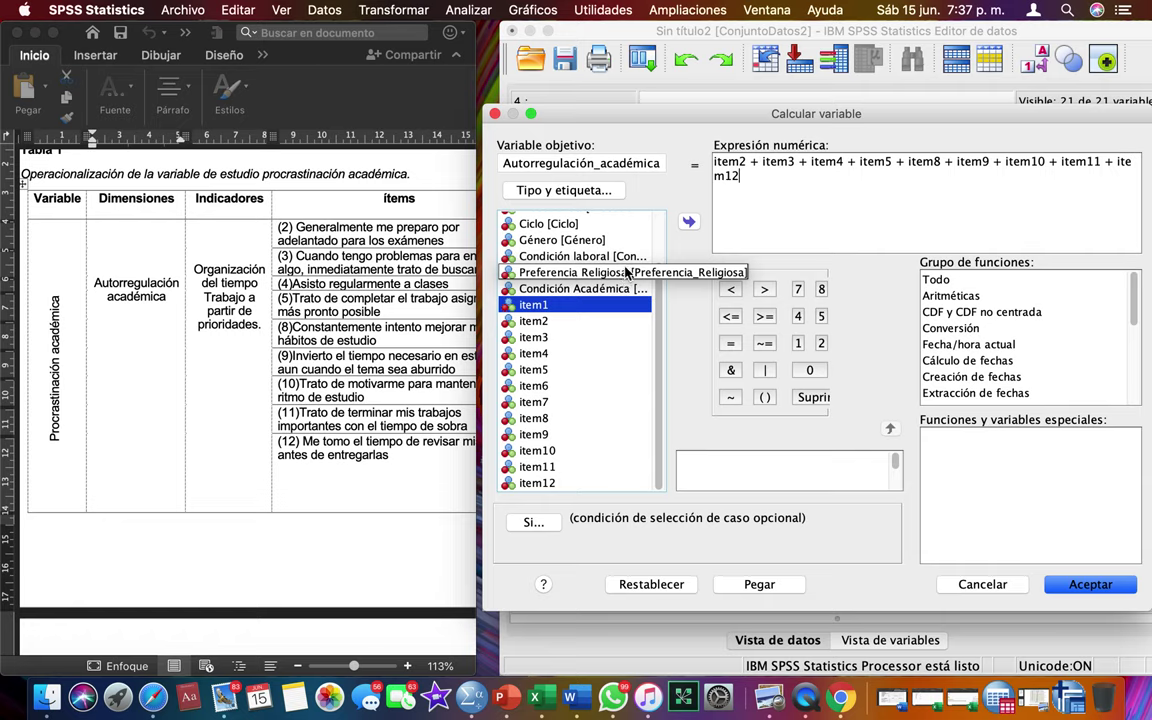
click(767, 221)
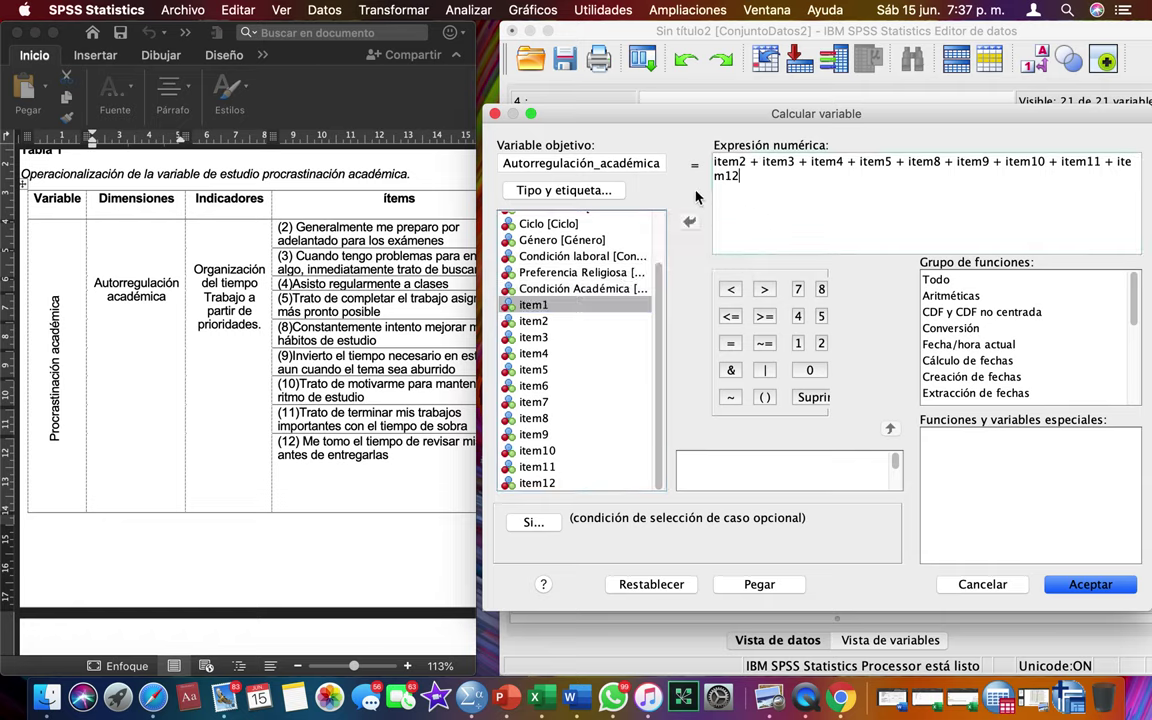
- Run the Autorregulación_académica computation and close the results viewer without saving its contents
key(super+a)
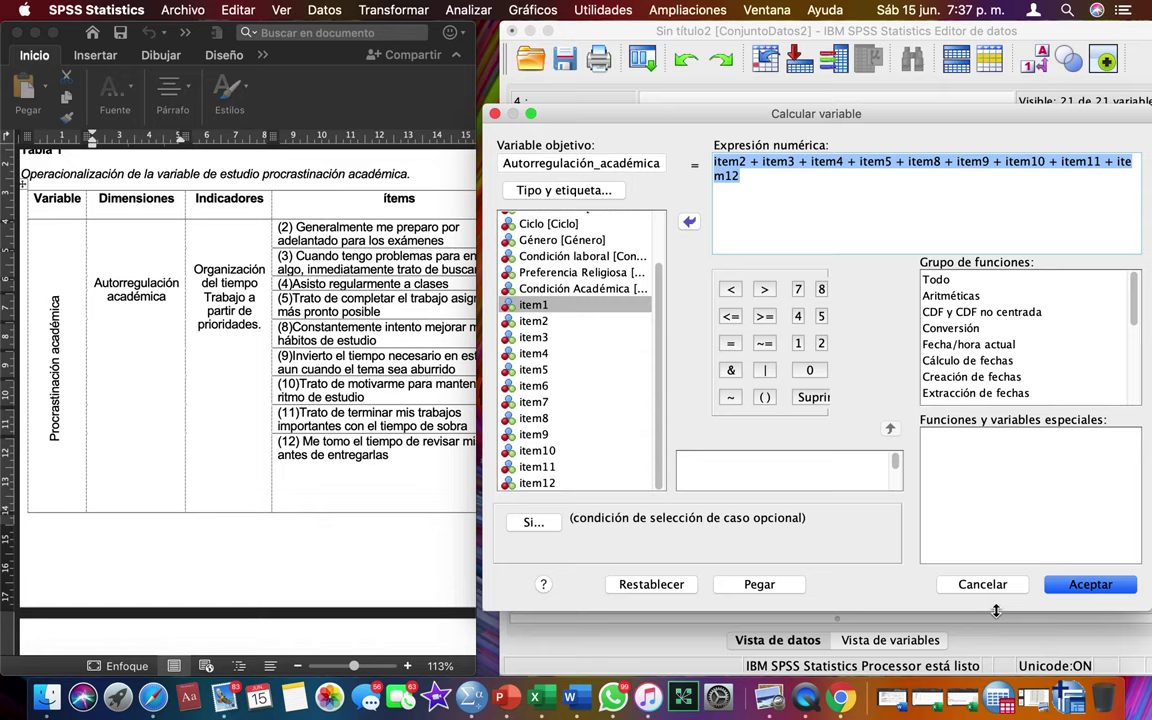
click(1090, 585)
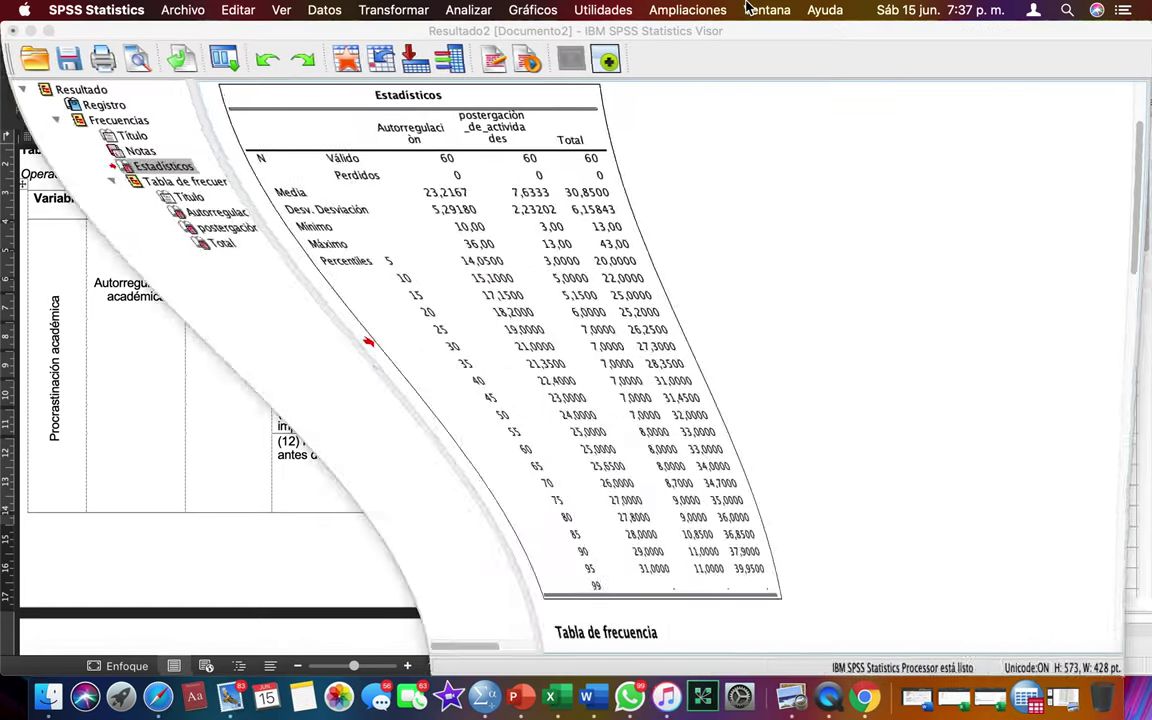
click(483, 211)
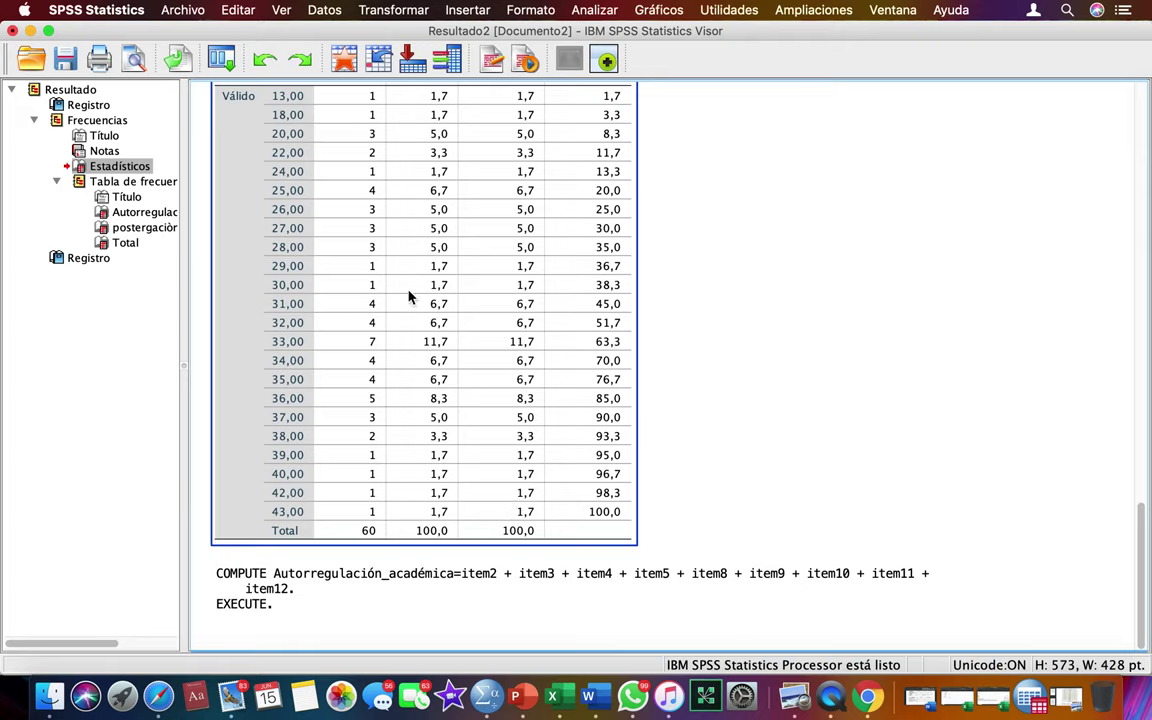
click(450, 590)
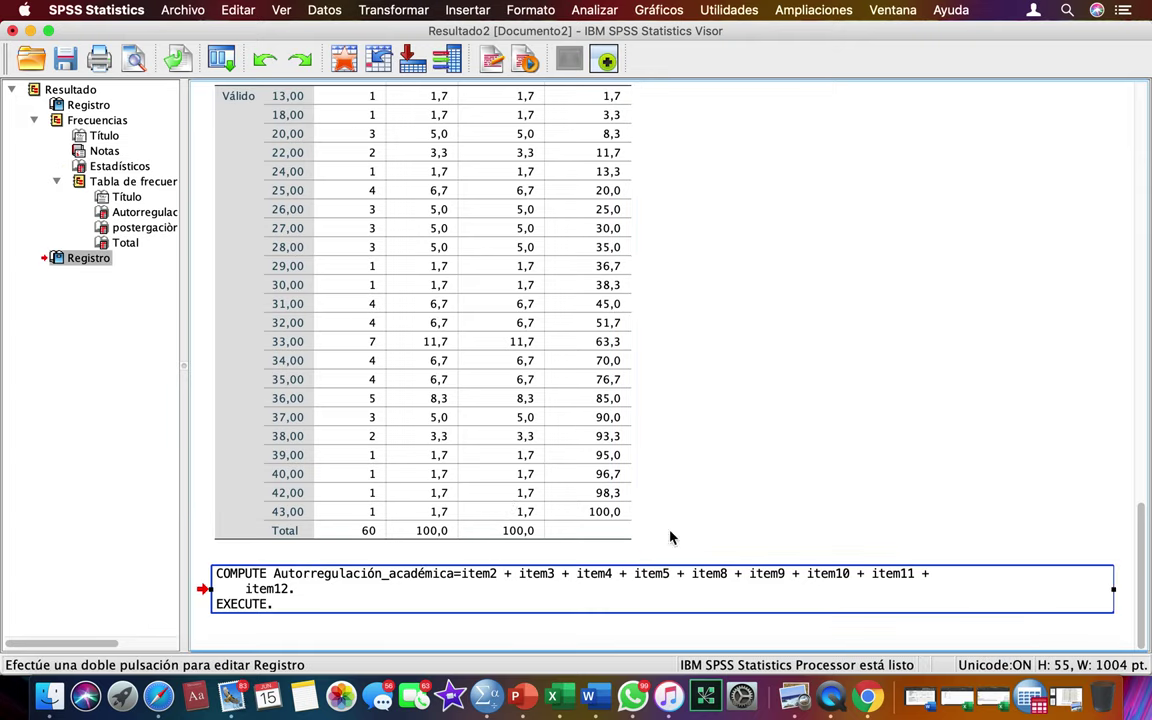
click(12, 31)
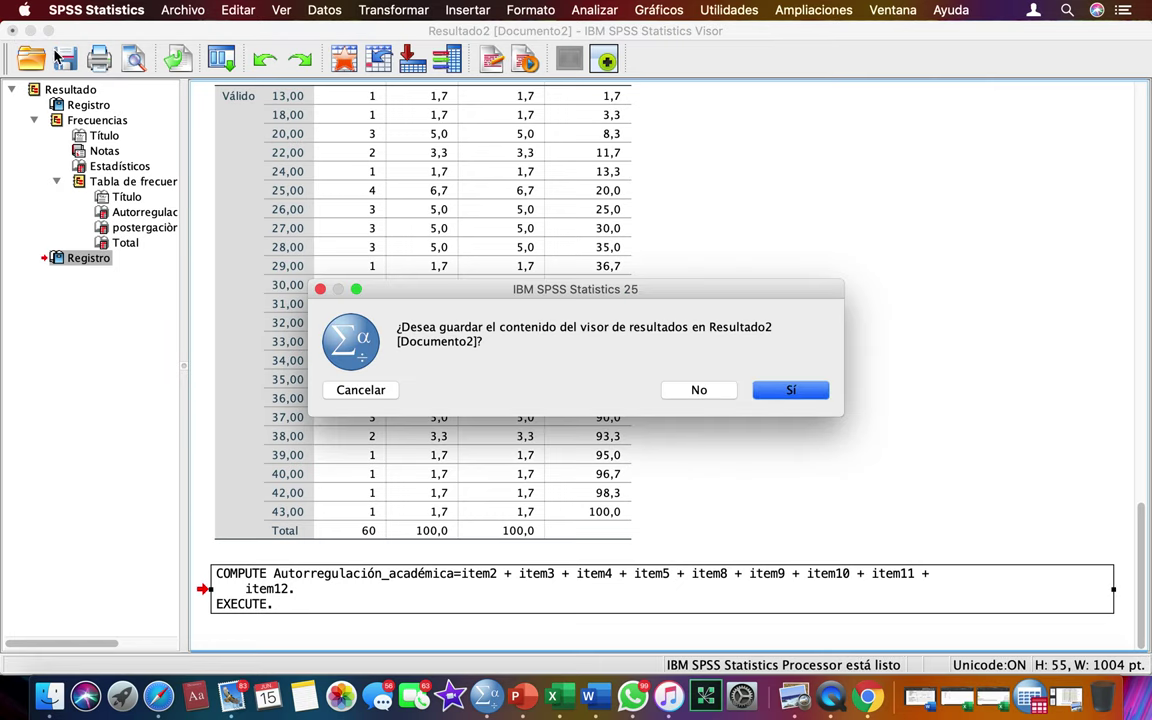
click(720, 390)
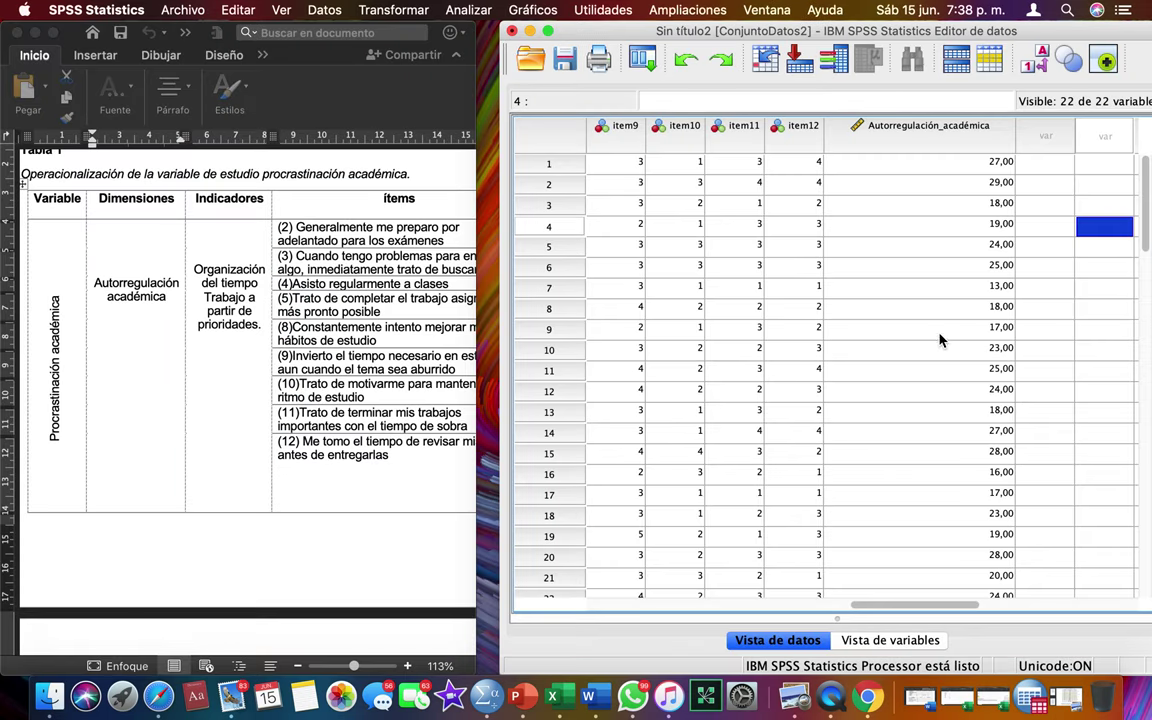
- Examine the computed Autorregulación_académica scores in the data view from the first case to the last
scroll(985, 279, left, 2)
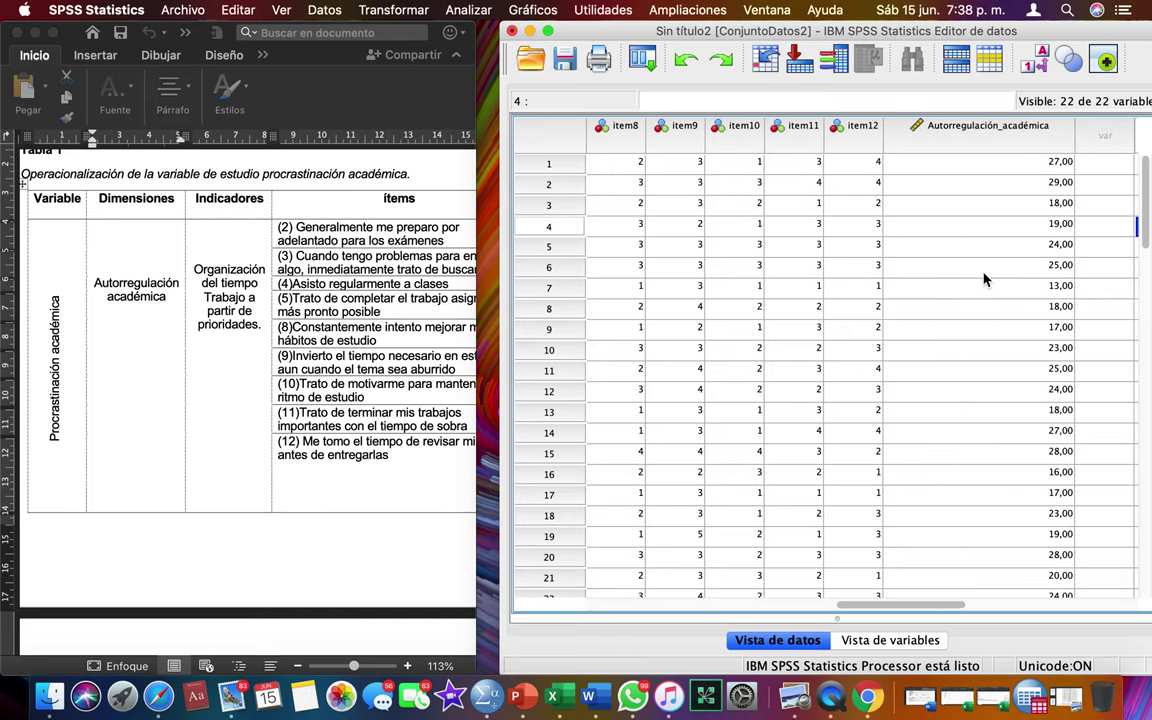
scroll(985, 279, right, 3)
click(862, 130)
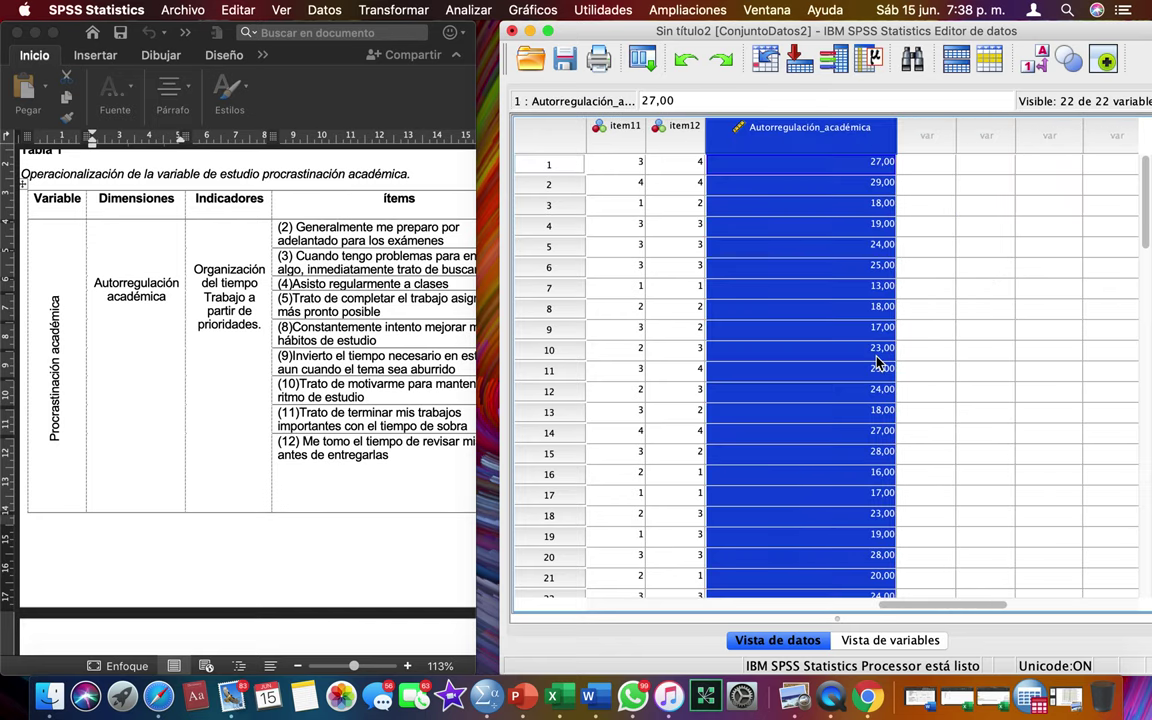
scroll(877, 362, down, 5)
scroll(877, 362, up, 5)
scroll(877, 362, left, 1)
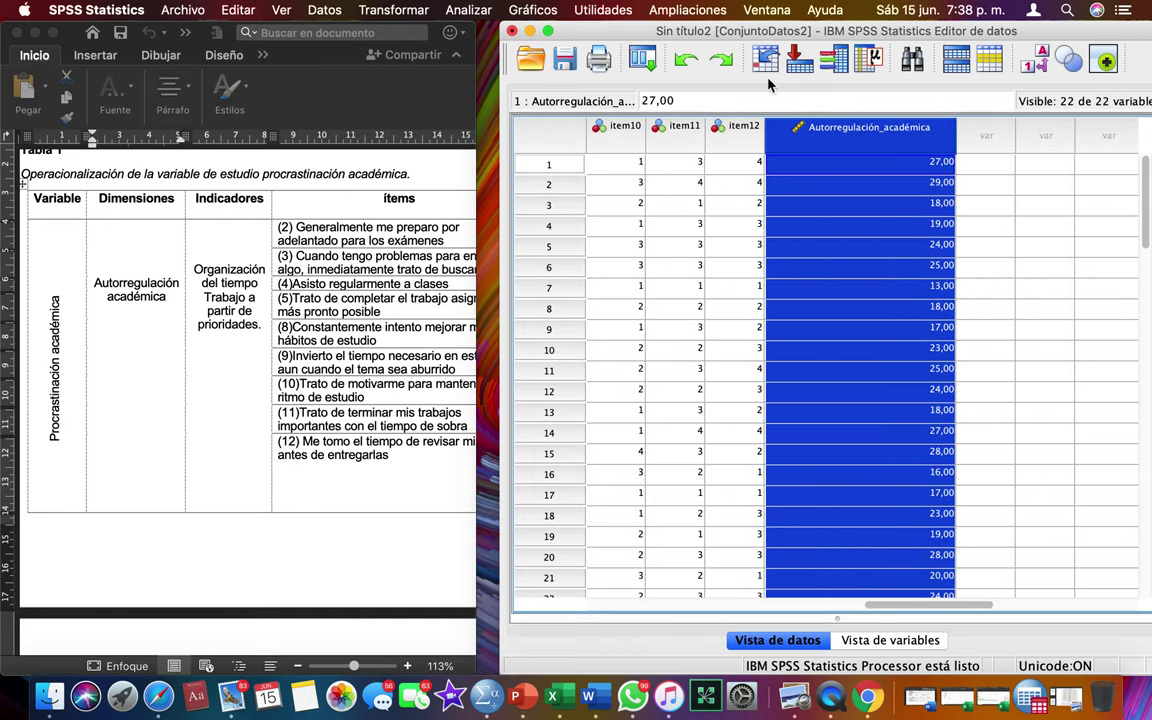
click(744, 127)
click(862, 127)
scroll(910, 371, down, 1)
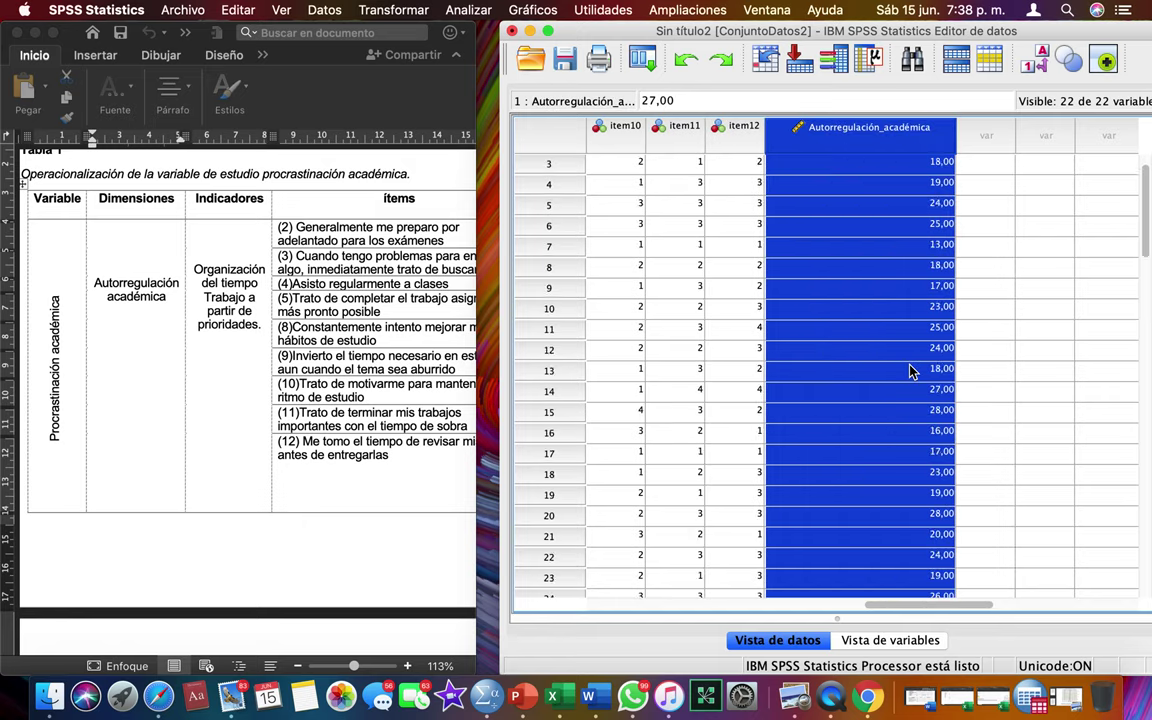
scroll(910, 371, down, 15)
scroll(910, 371, up, 3)
click(1030, 265)
scroll(926, 281, up, 6)
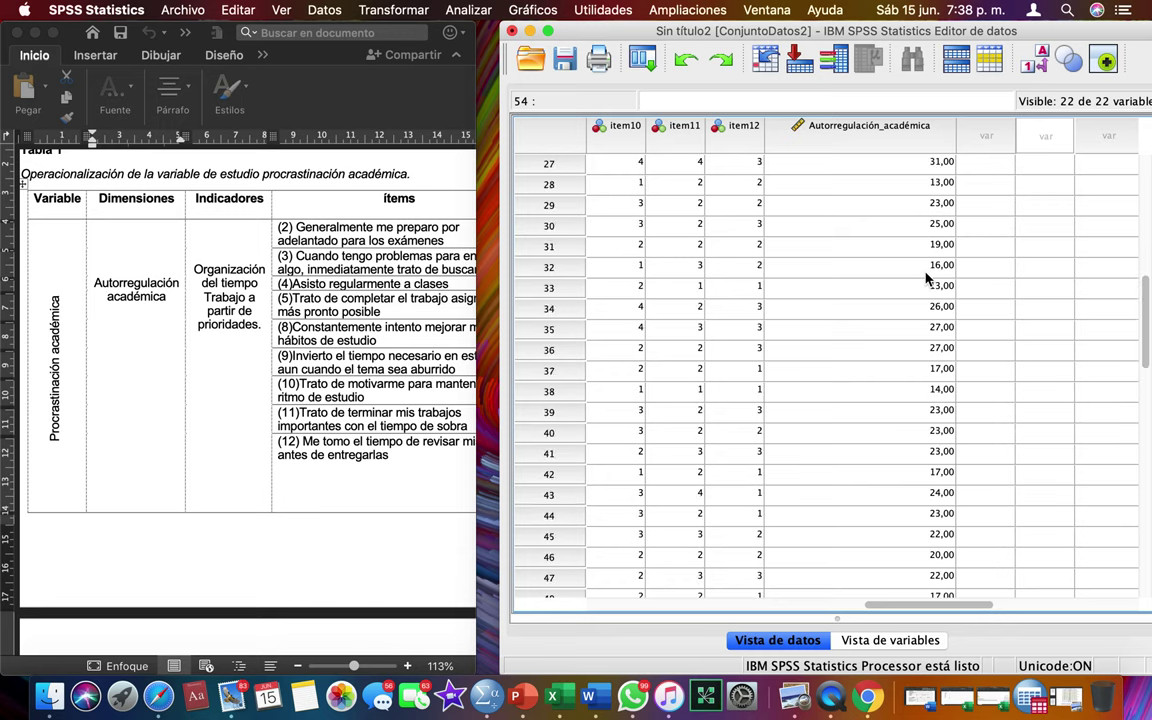
scroll(926, 281, up, 8)
scroll(926, 281, right, 1)
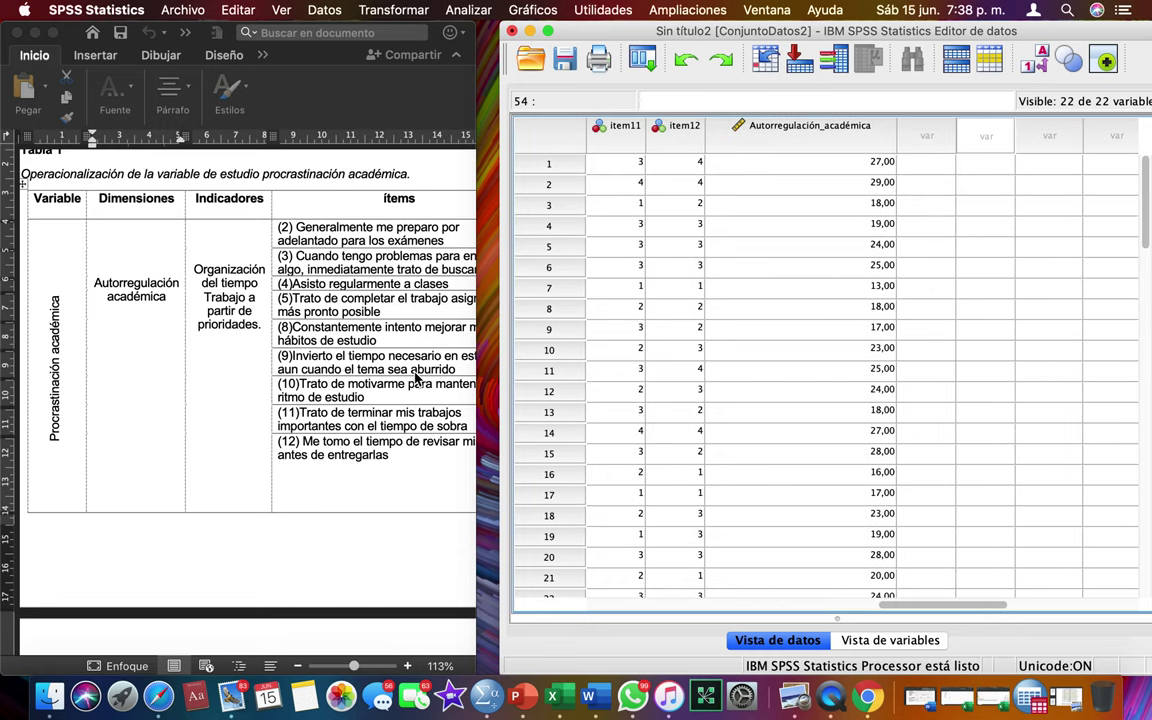
- Reset the variable computation and name the target variable Postergación_de_Actividades after the second dimension in the thesis table
scroll(249, 430, down, 10)
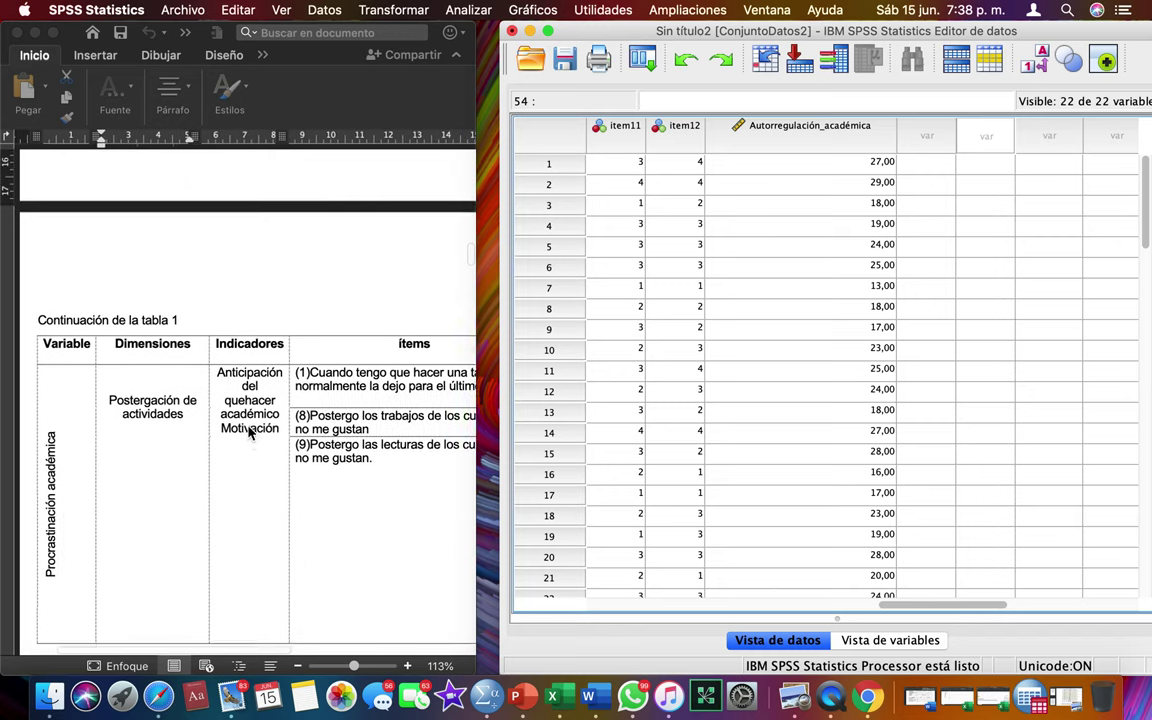
scroll(249, 430, down, 2)
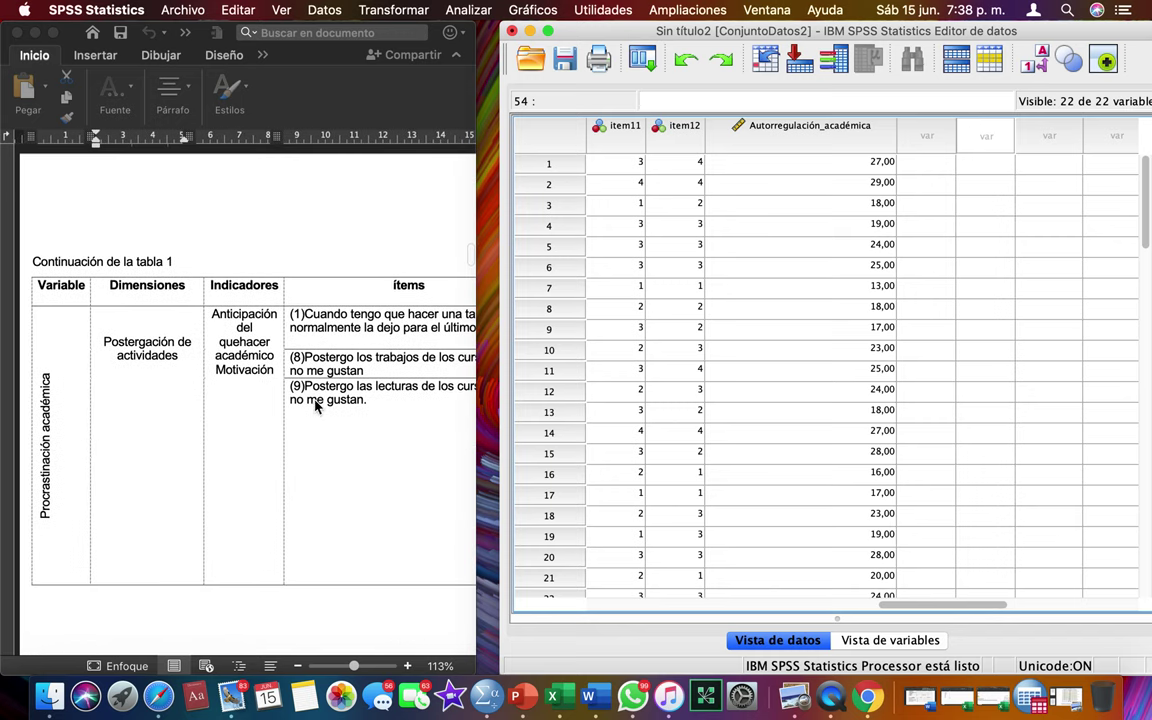
click(372, 12)
click(431, 38)
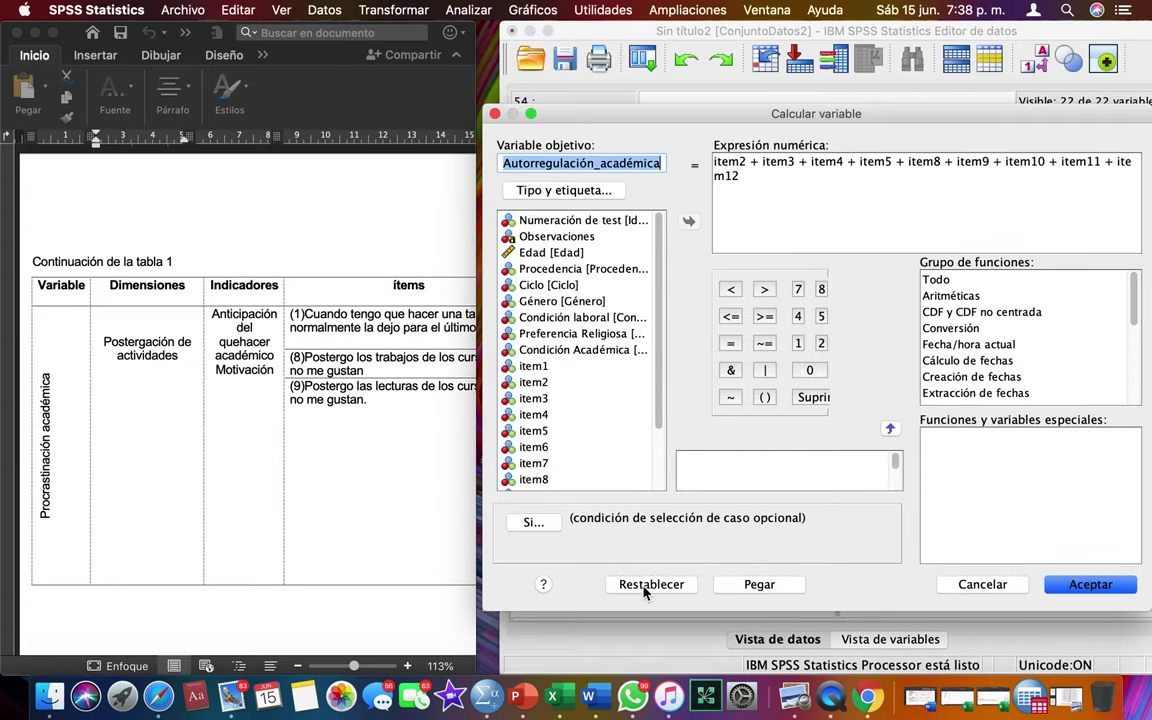
click(648, 585)
text(Postergaci)
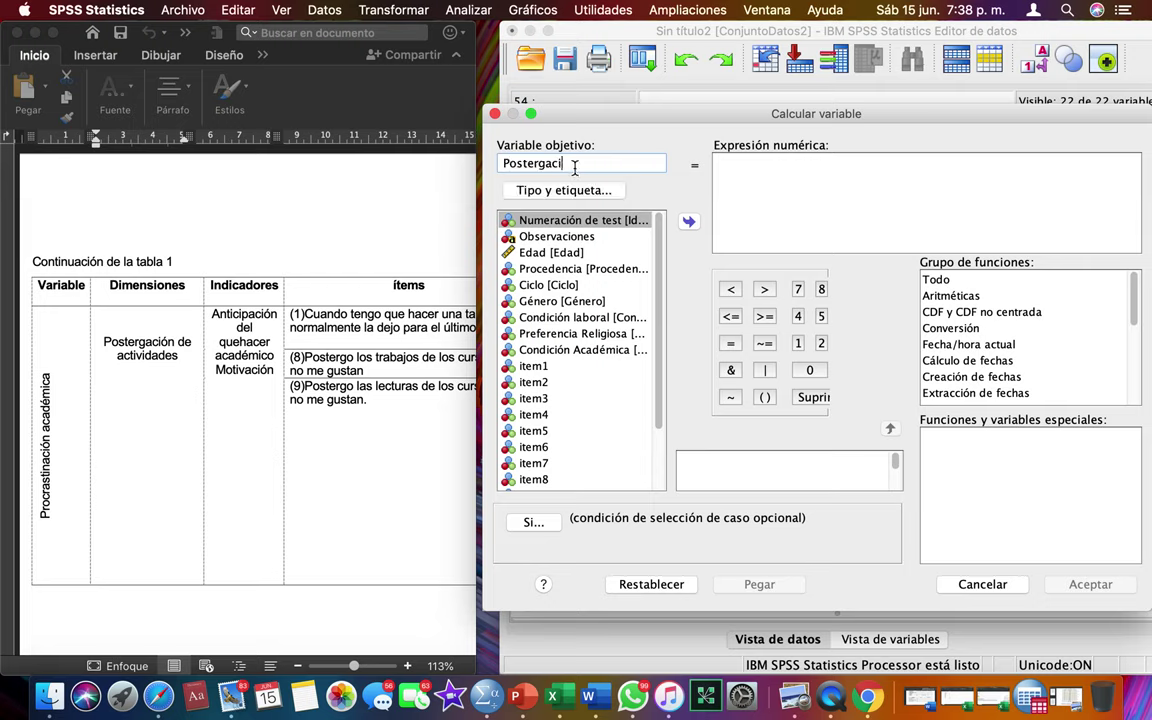
text(ón_de_Actividades)
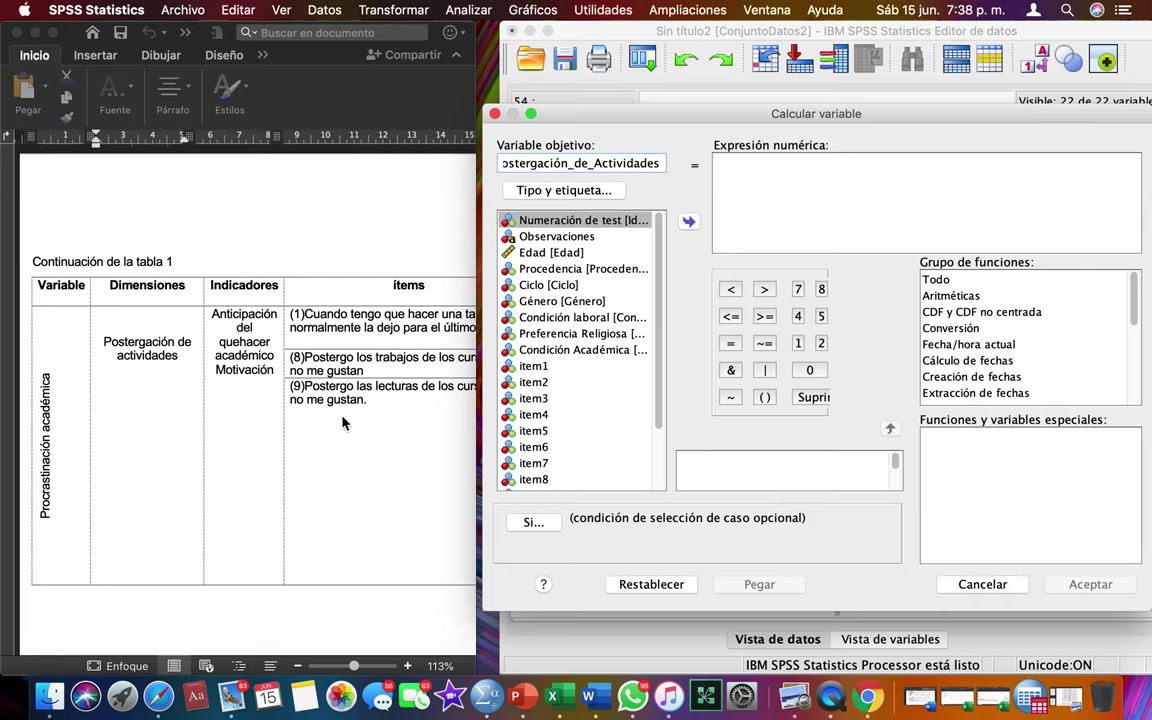
- Insert the Sum function from the full function list into the numeric expression
click(742, 181)
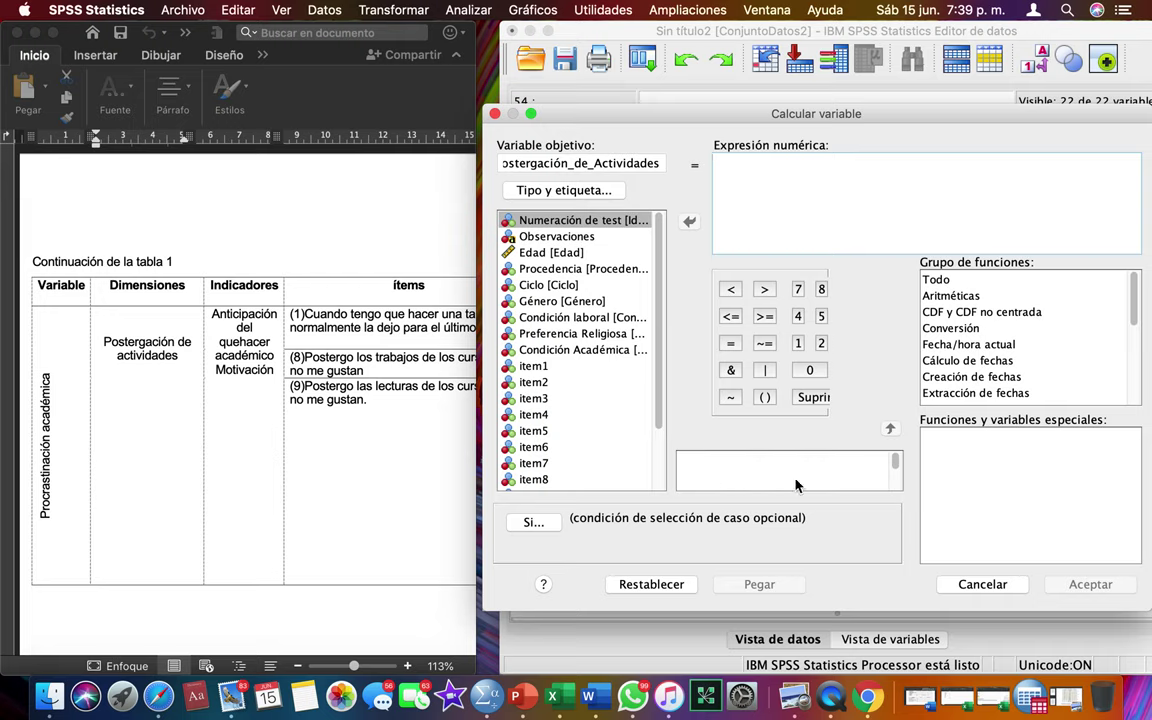
click(938, 281)
click(937, 485)
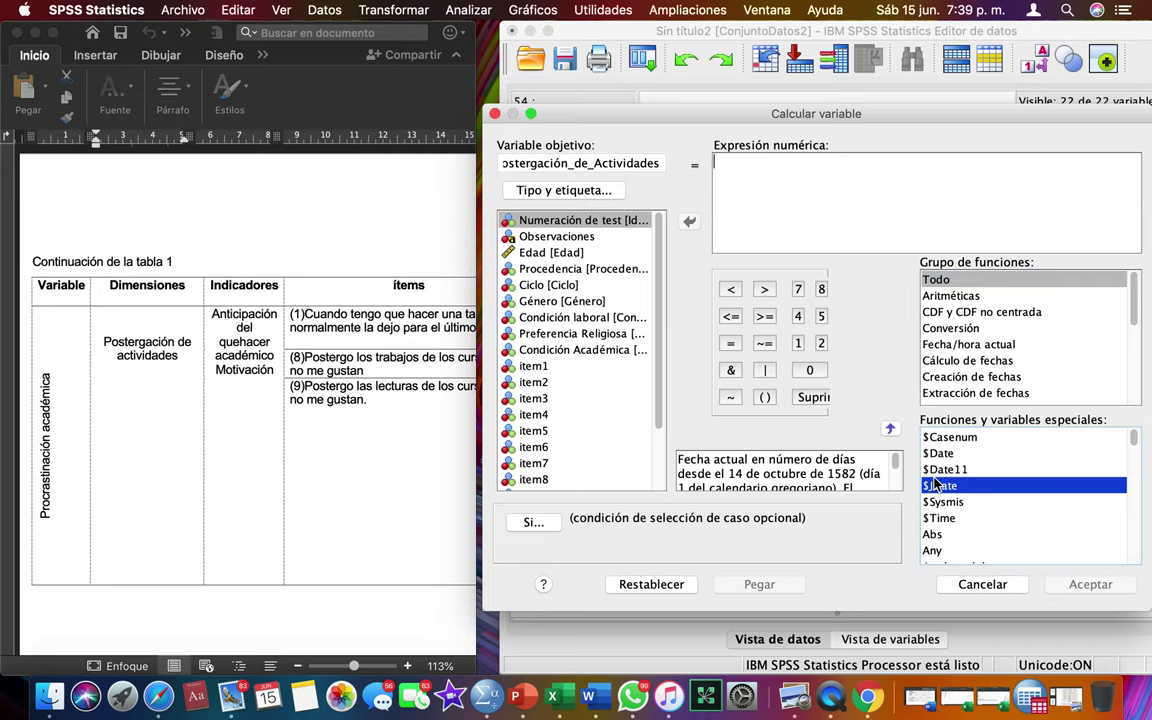
key(s)
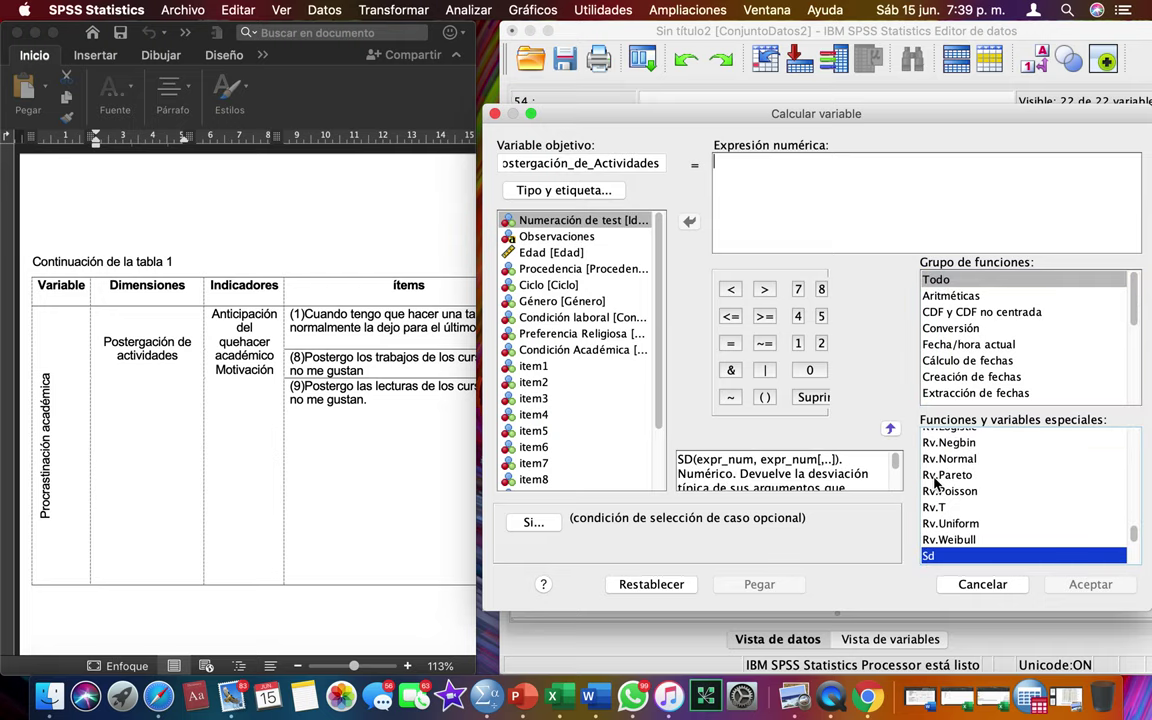
key(Down)
key(Down)
key(Down)
key(Down)
key(Down)
key(Down)
key(Down)
key(Down)
key(Down)
key(Down)
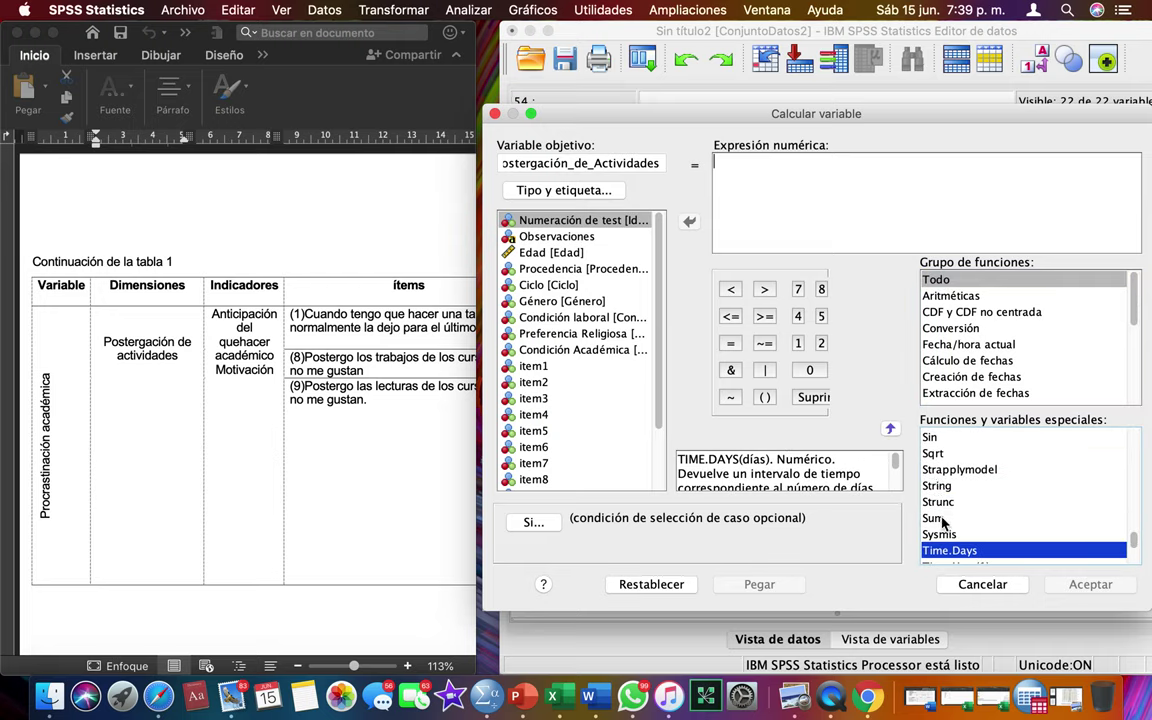
click(943, 519)
double_click(943, 519)
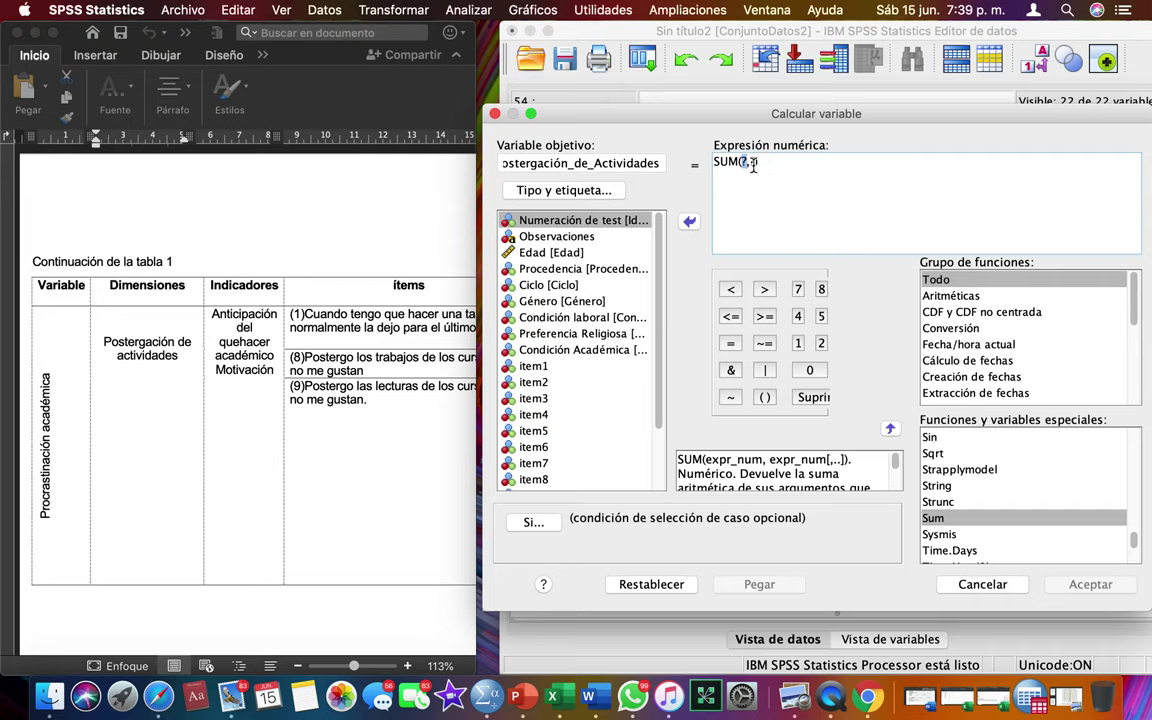
- Fill in the function's arguments as SUM(item1,item8,item9), following the Postergación de actividades items in the thesis table
double_click(546, 368)
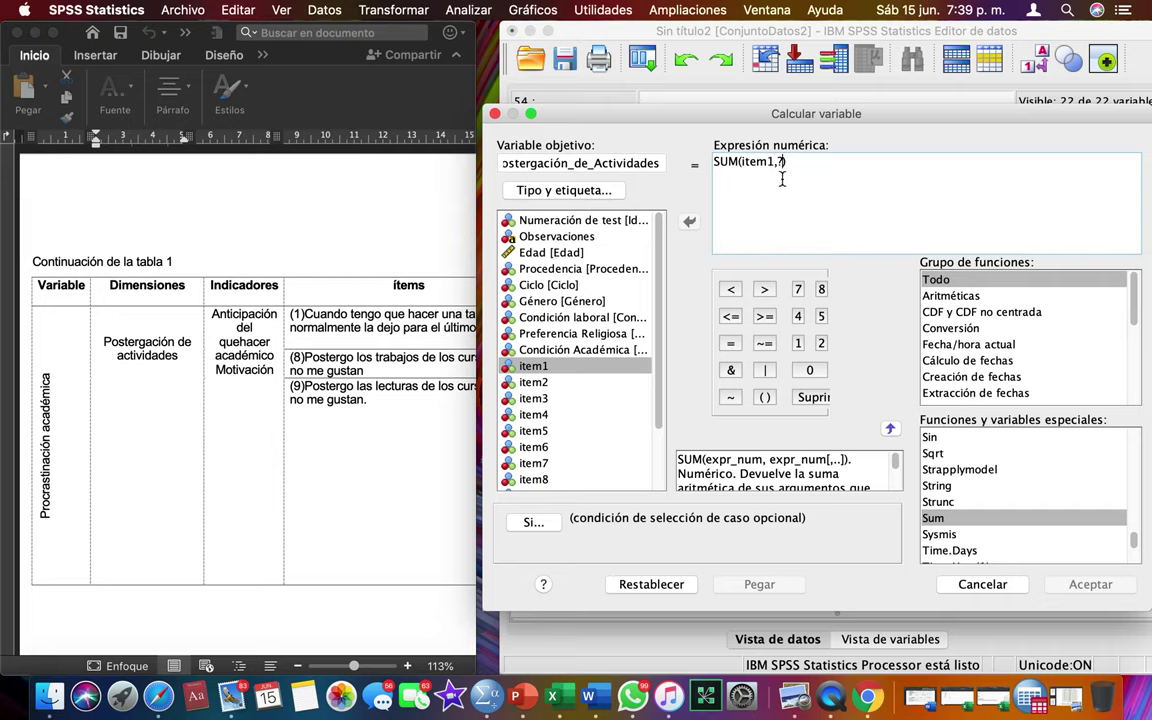
key(BackSpace)
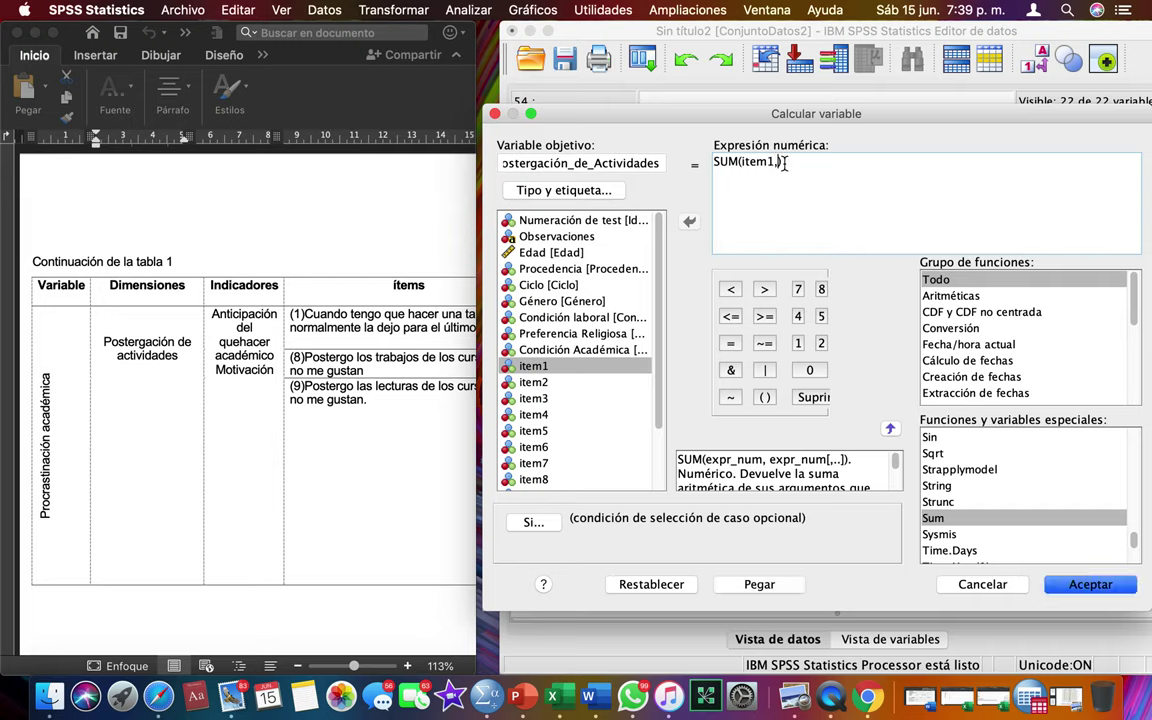
double_click(540, 480)
text(,)
scroll(518, 393, down, 5)
double_click(549, 419)
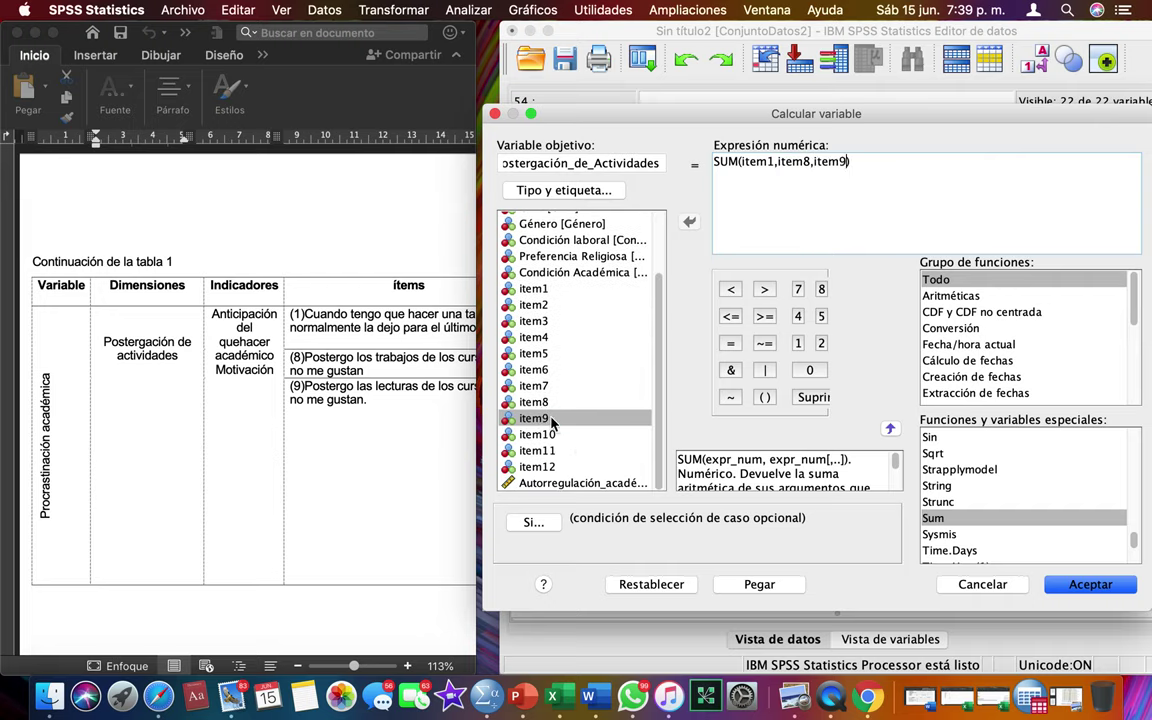
- Run the Postergación_de_Actividades computation and close the results viewer without saving its contents
click(1098, 584)
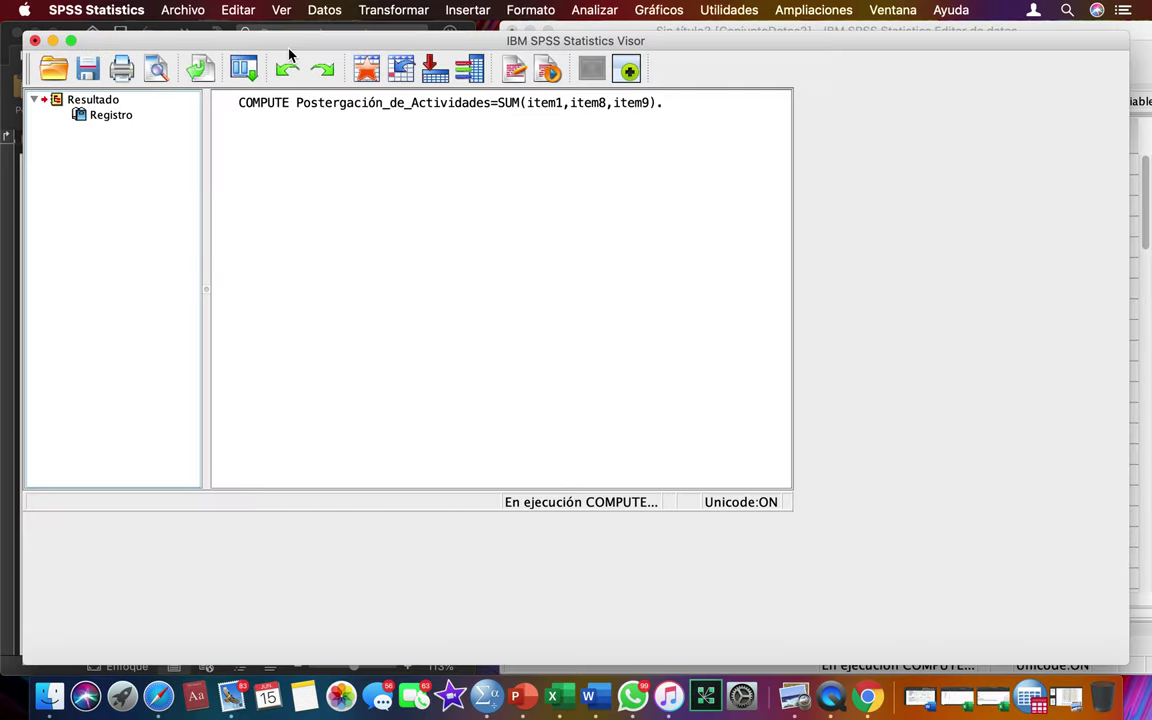
double_click(300, 46)
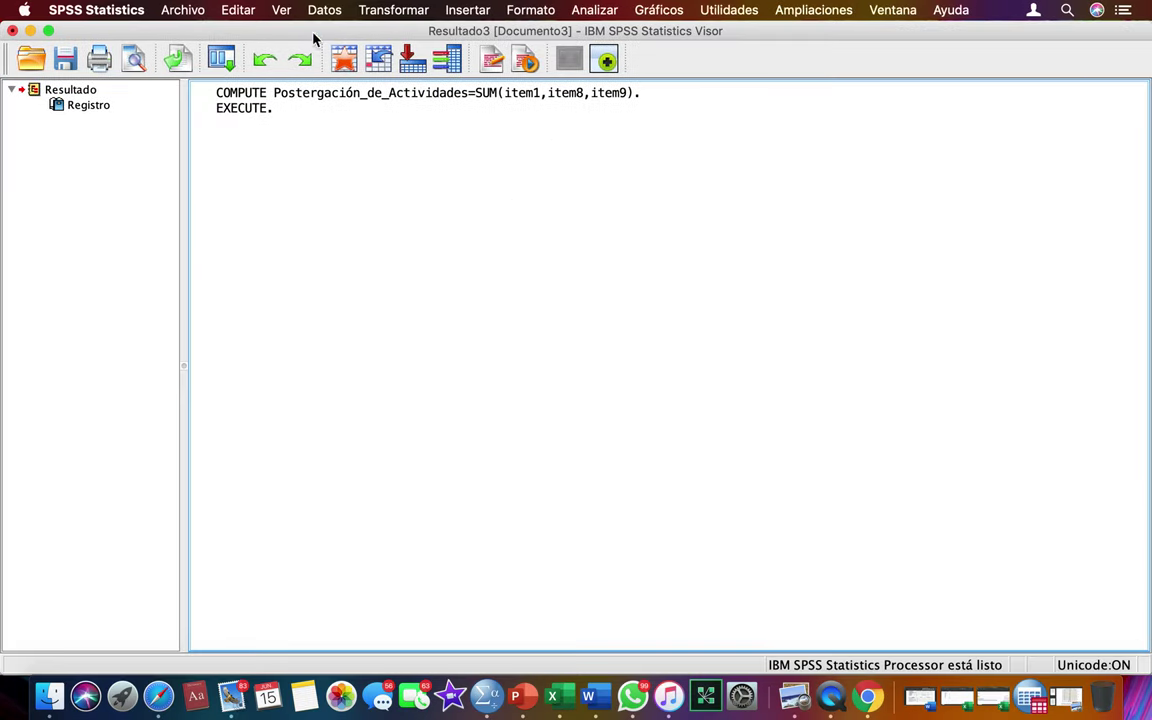
click(13, 30)
click(699, 390)
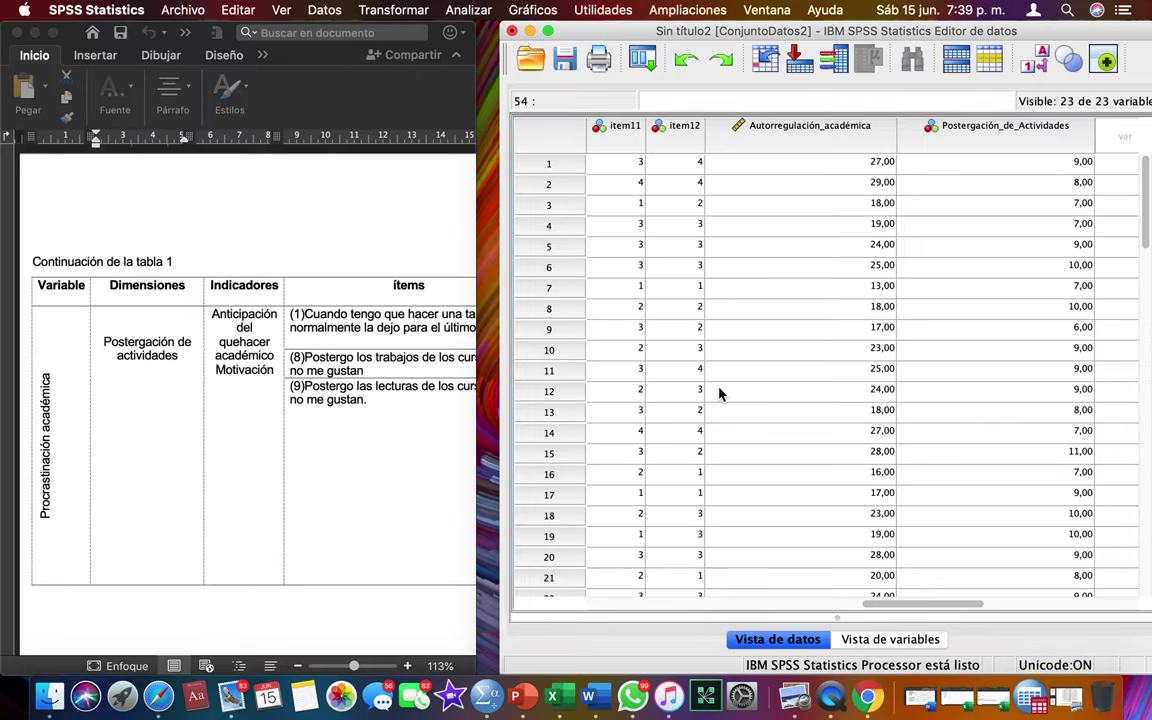
- Examine the computed Postergación_de_Actividades scores across all cases, next to Autorregulación_académica and the first empty column
scroll(1062, 249, right, 2)
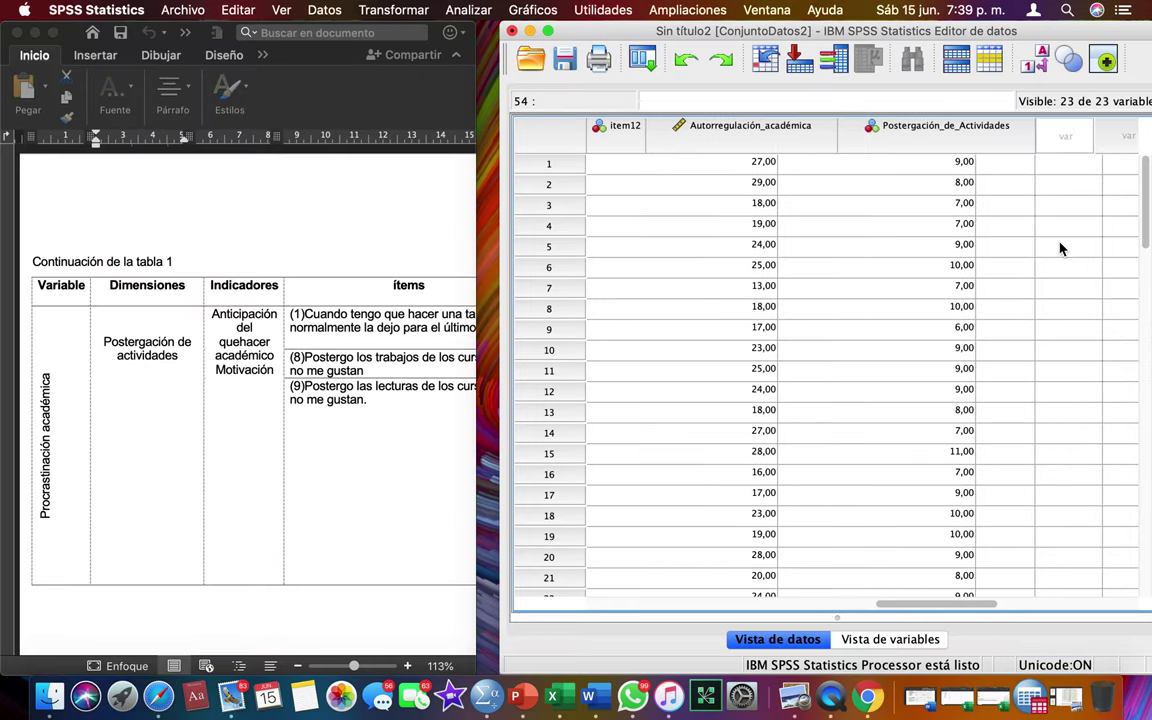
click(913, 139)
scroll(938, 408, down, 10)
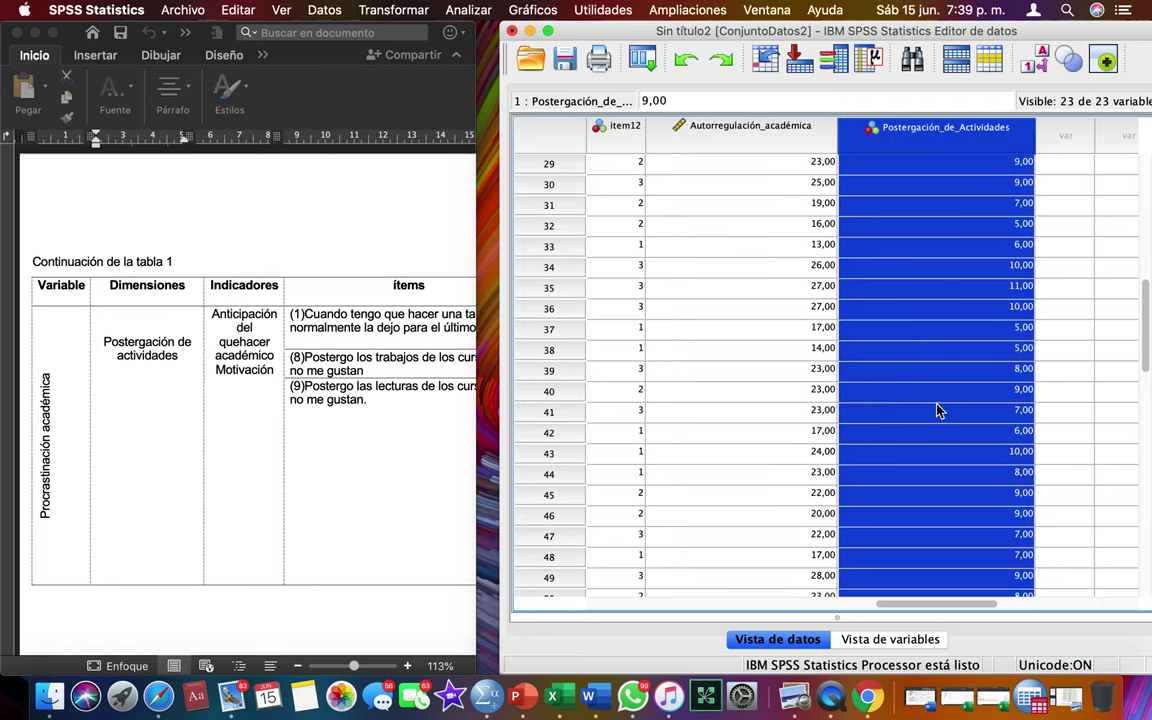
scroll(938, 410, down, 7)
scroll(938, 410, up, 3)
click(1066, 353)
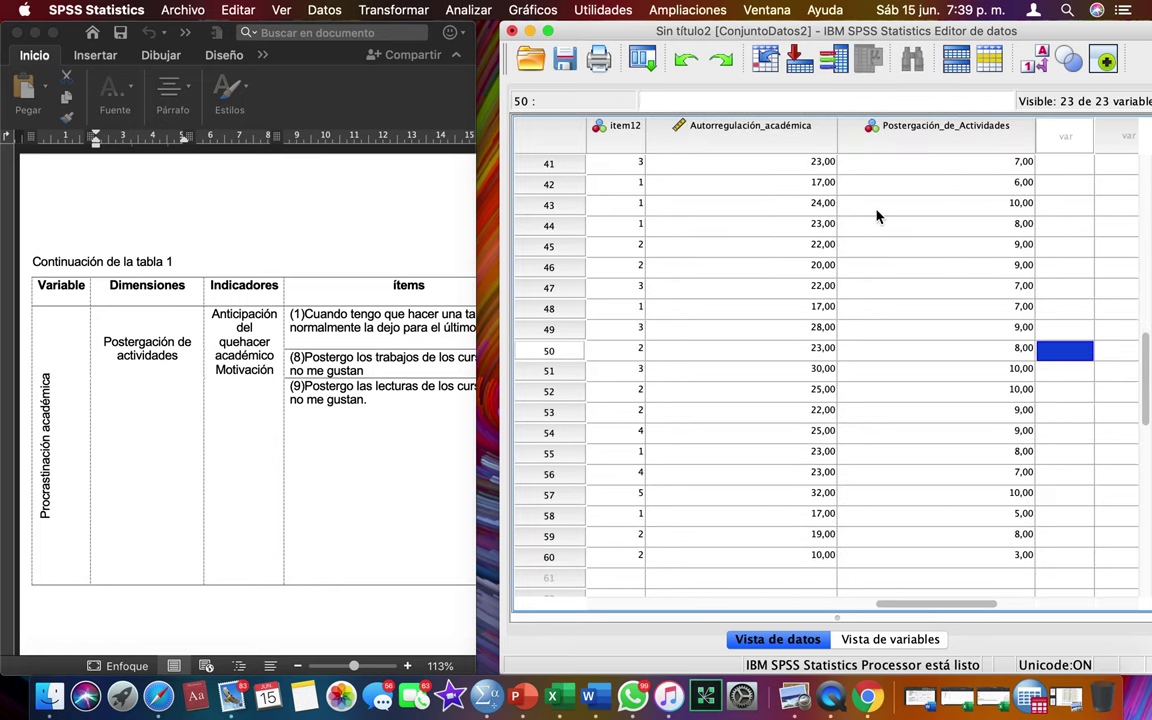
scroll(876, 216, up, 15)
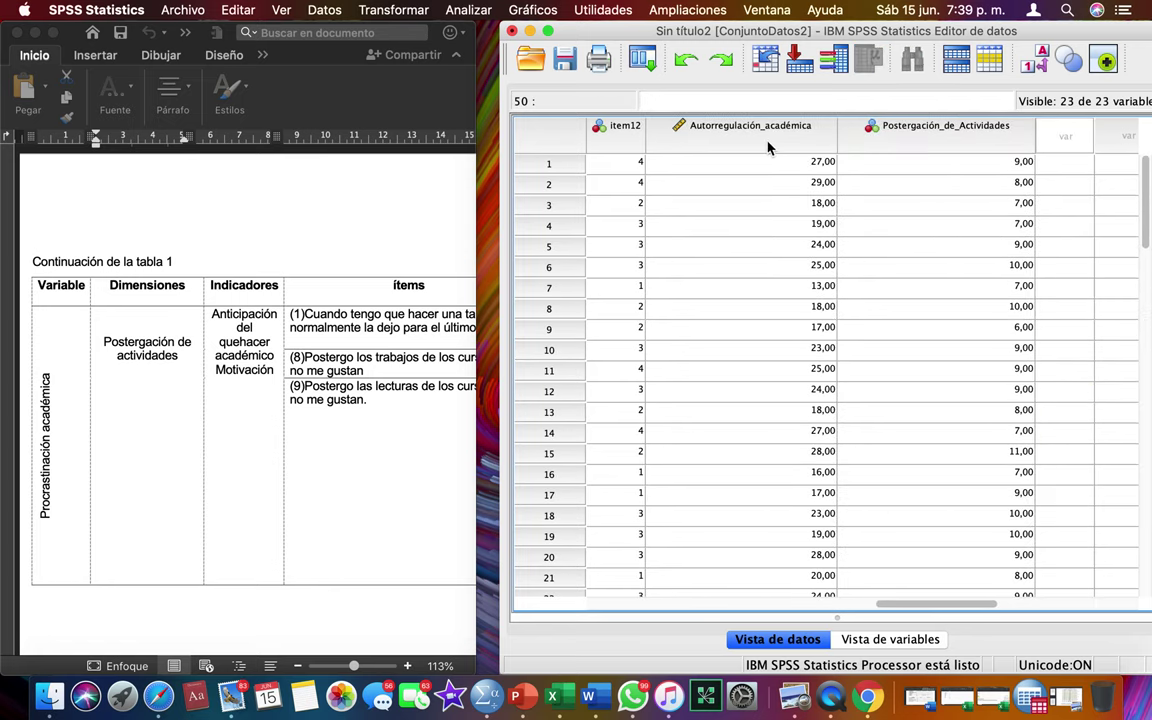
drag(769, 147, 900, 146)
click(1047, 148)
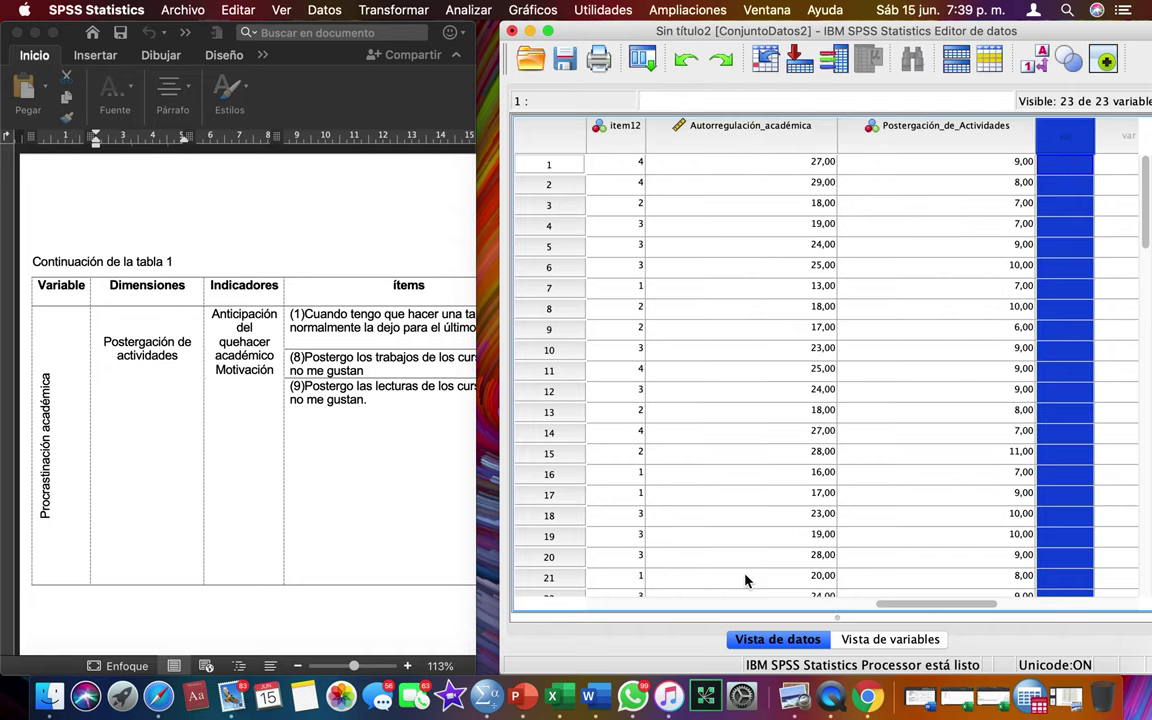
- Review the items of both procrastination dimensions and their value column in the thesis's Tabla 1
scroll(928, 313, right, 3)
scroll(928, 313, left, 3)
scroll(800, 300, down, 1)
scroll(334, 467, right, 5)
scroll(334, 467, up, 1)
scroll(334, 467, left, 4)
scroll(334, 467, up, 10)
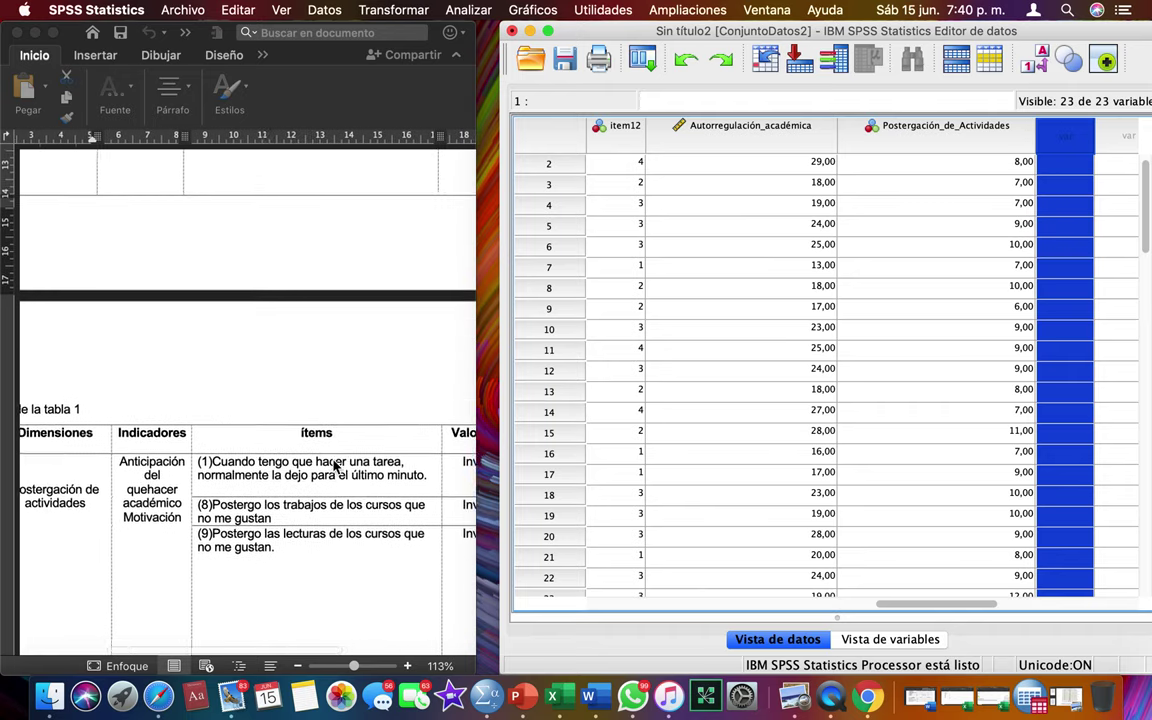
scroll(334, 467, down, 15)
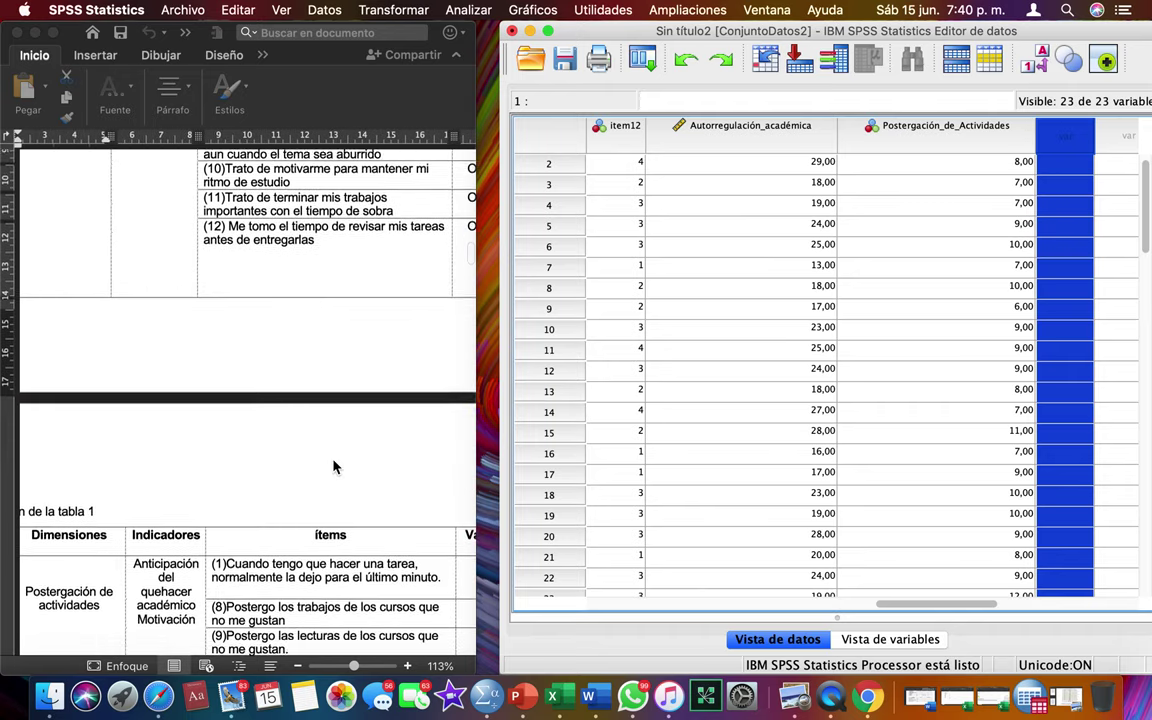
- Examine the thesis's Tabla 1 at full-screen size, focusing on the Autorregulación académica and Postergación de actividades dimensions
scroll(334, 467, left, 2)
scroll(334, 467, left, 3)
scroll(334, 467, down, 10)
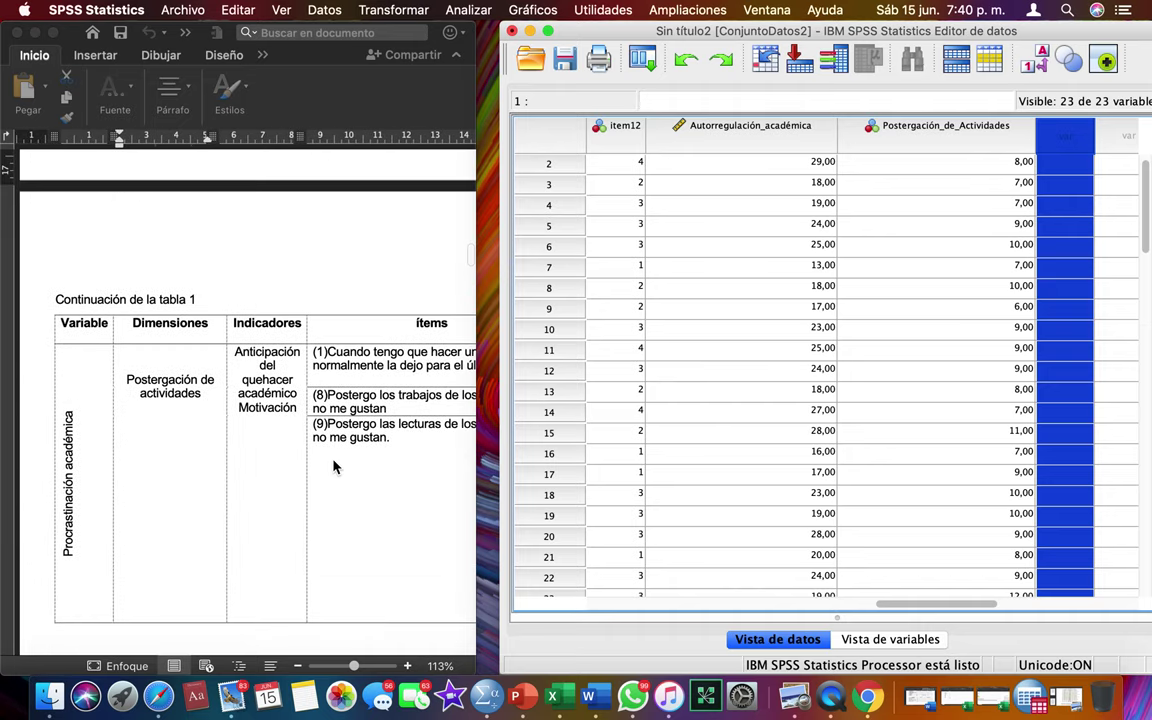
click(53, 32)
scroll(470, 501, up, 10)
drag(373, 327, 301, 298)
scroll(432, 568, down, 8)
scroll(432, 568, down, 3)
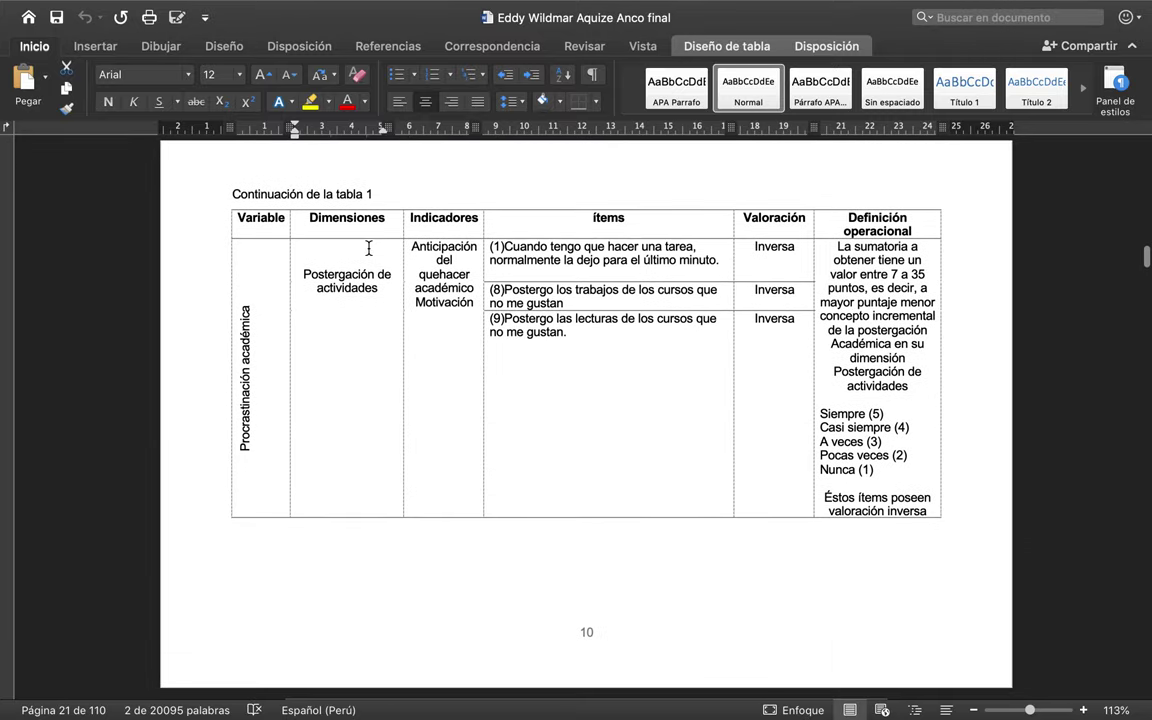
drag(388, 306, 305, 275)
mouse_move(38, 38)
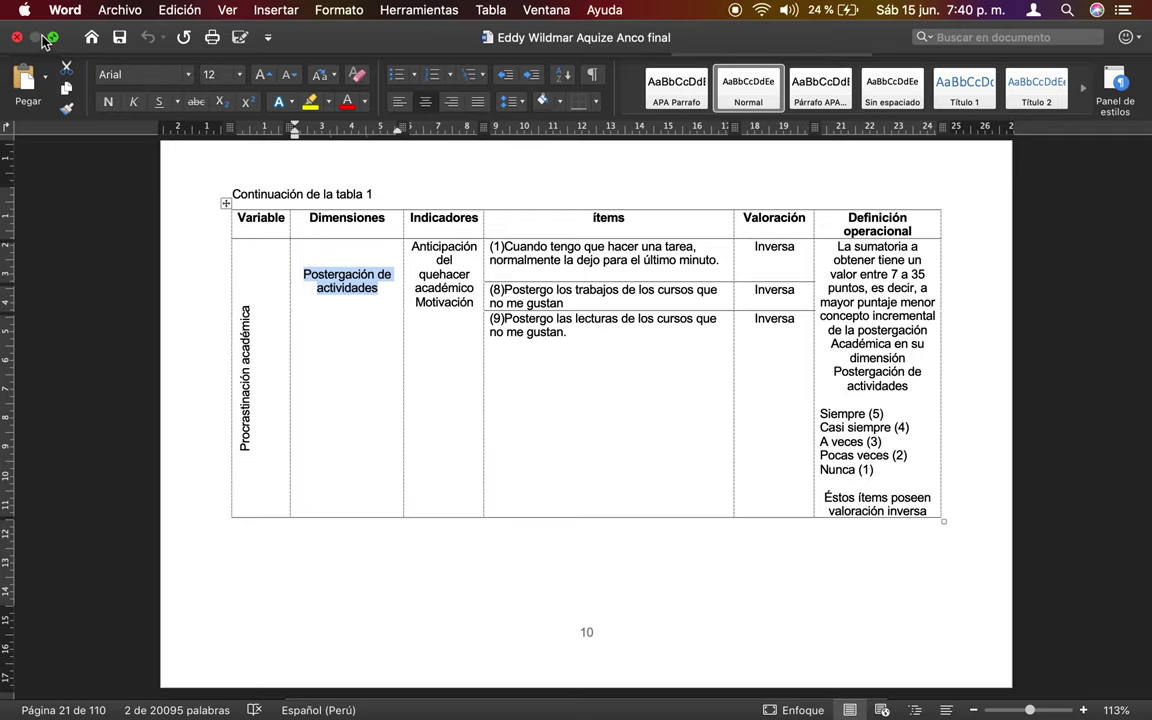
click(53, 38)
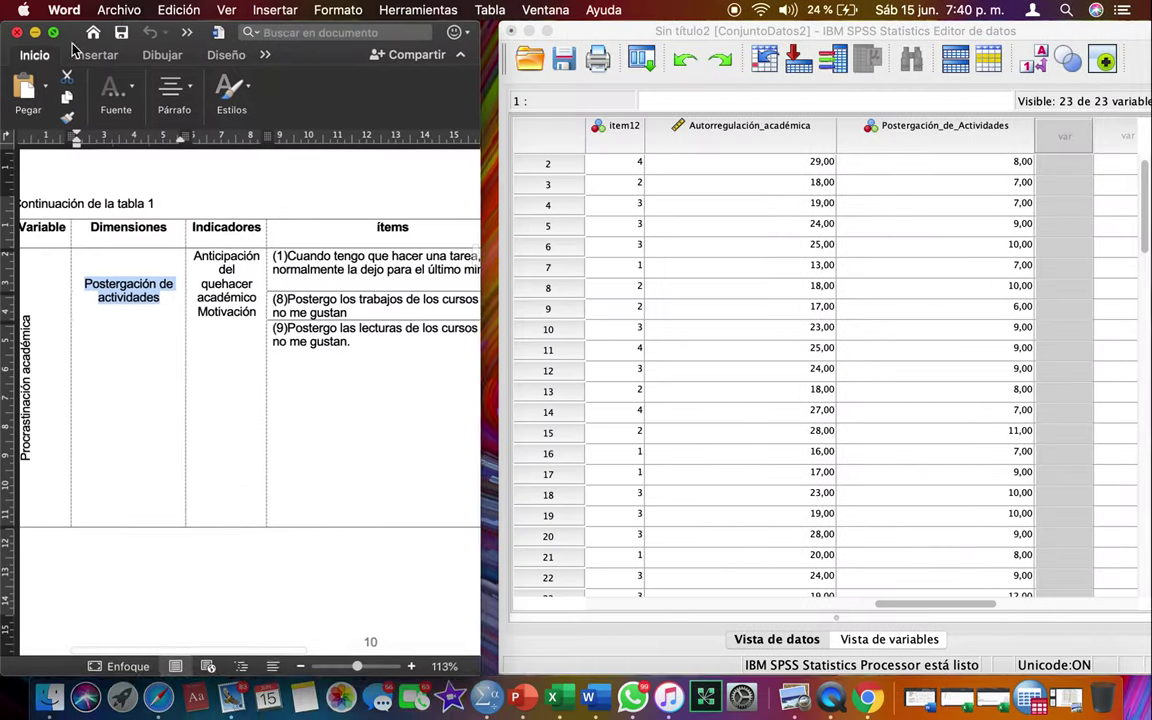
- Switch to Documento1, highlight the MATRIZ INTRUMERNTAL requirement in yellow and append "(Que ítems pertencen a ciertas dimensiones)" to it
click(37, 34)
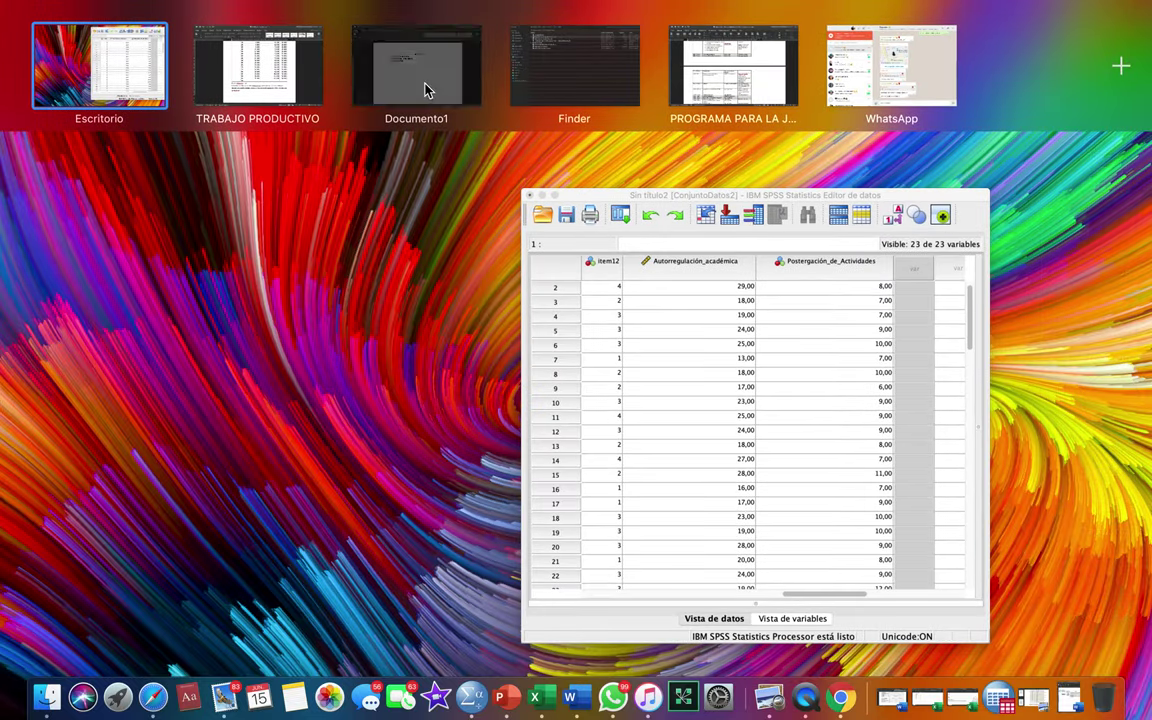
click(430, 90)
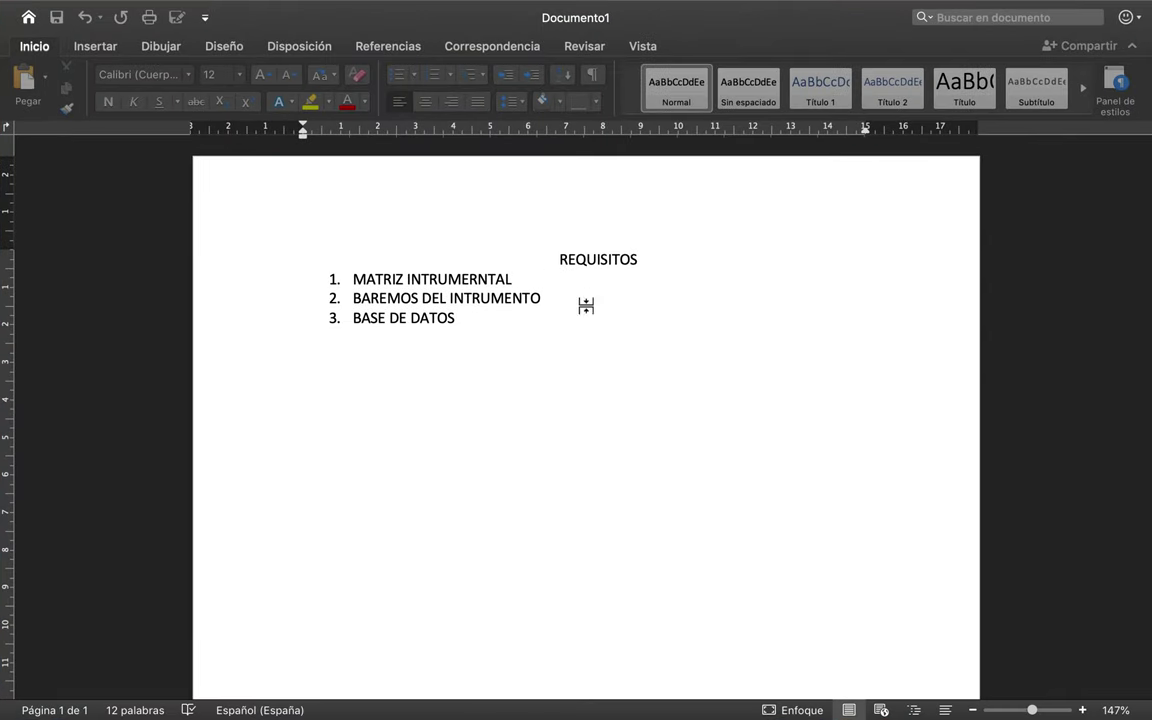
drag(516, 279, 341, 279)
click(309, 101)
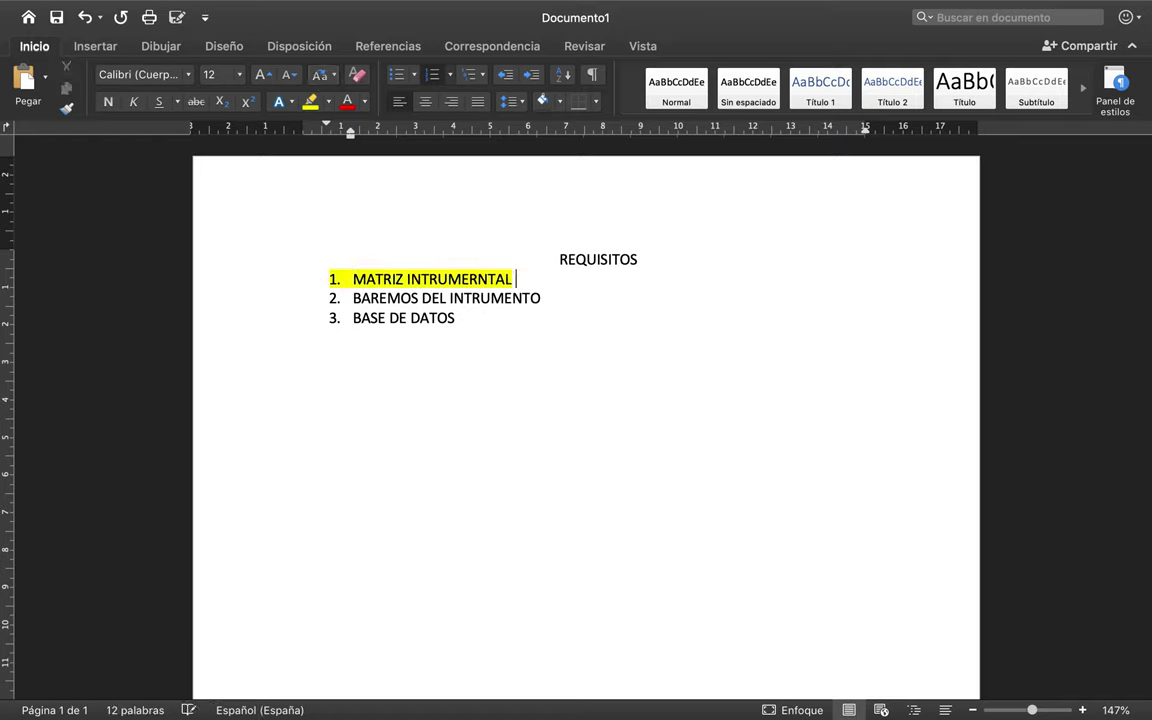
text(Que ítems )
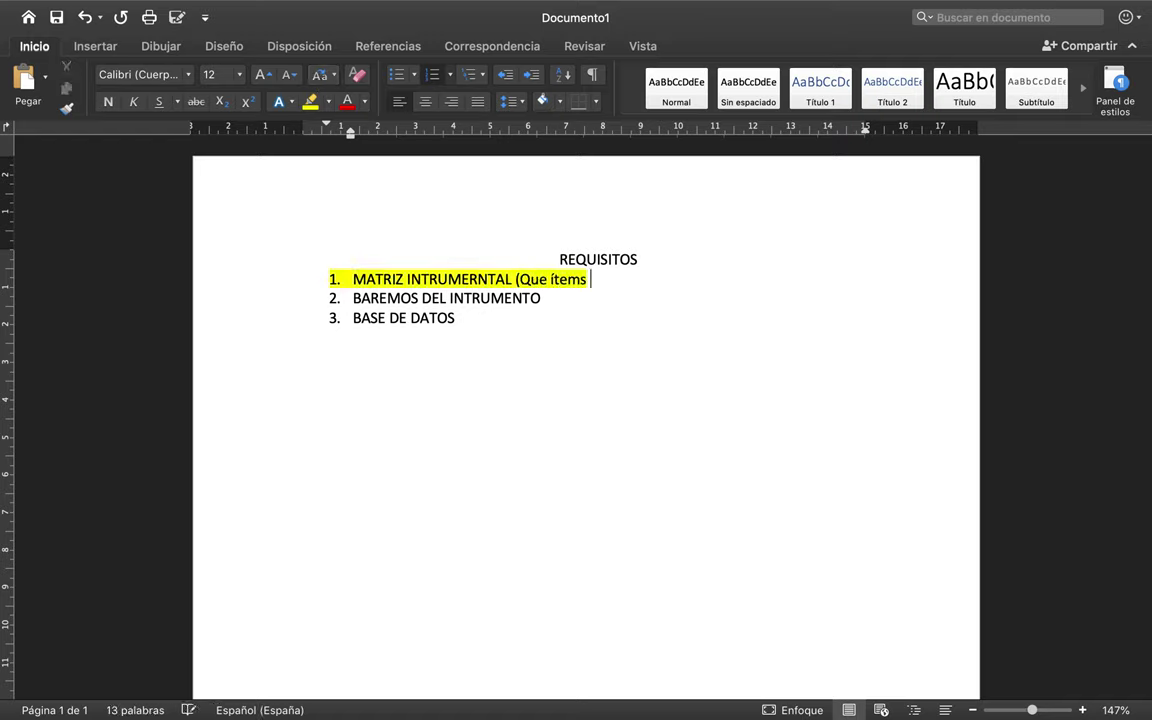
text(pertencen a )
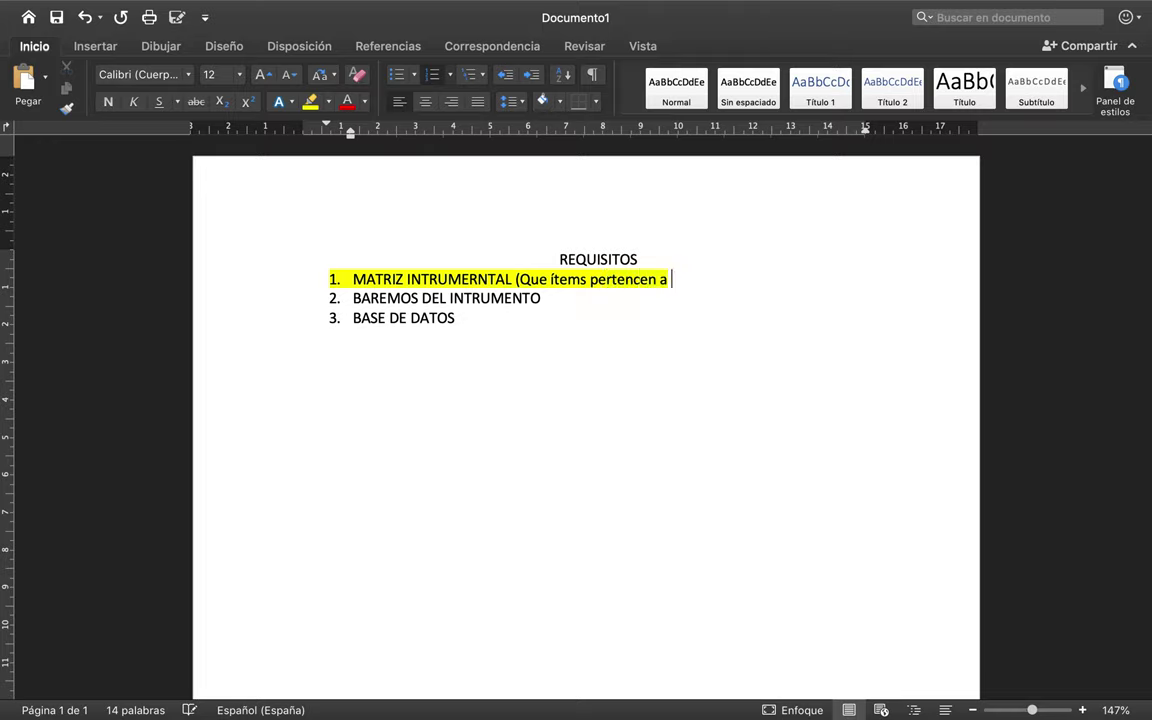
text(ciertas dimensiones)
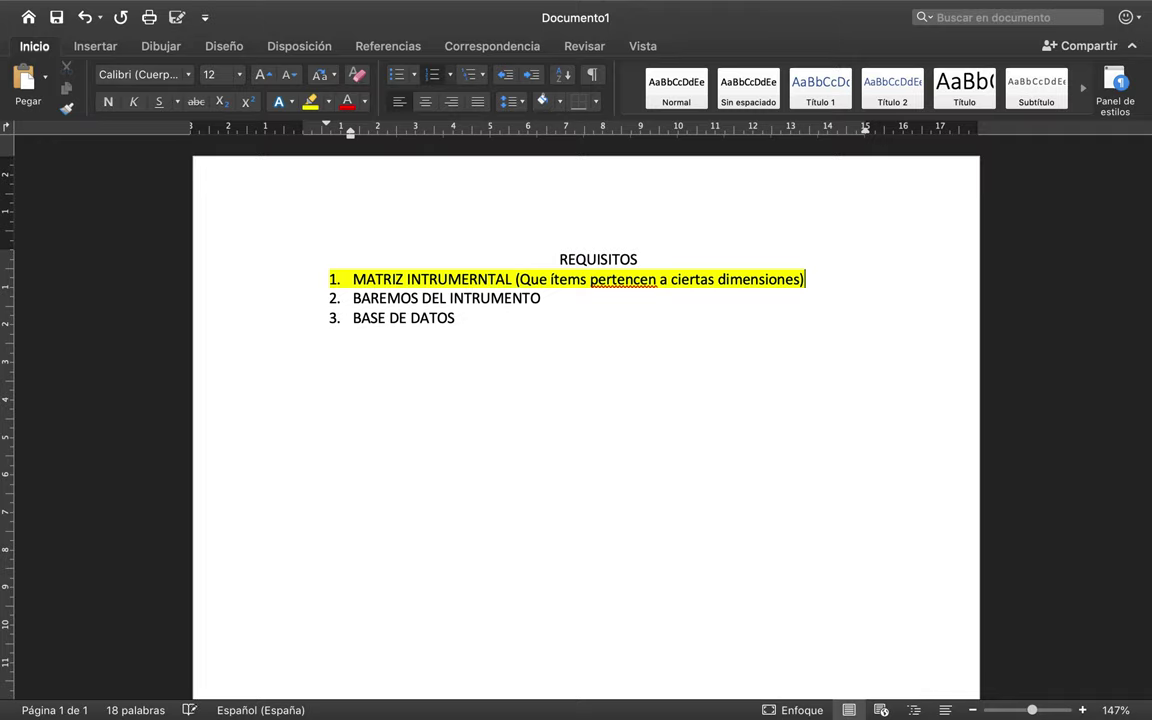
- Switch to the SPSS data editor and inspect the Autorregulación_académica and Postergación_de_Actividades columns one after the other
drag(822, 286, 680, 283)
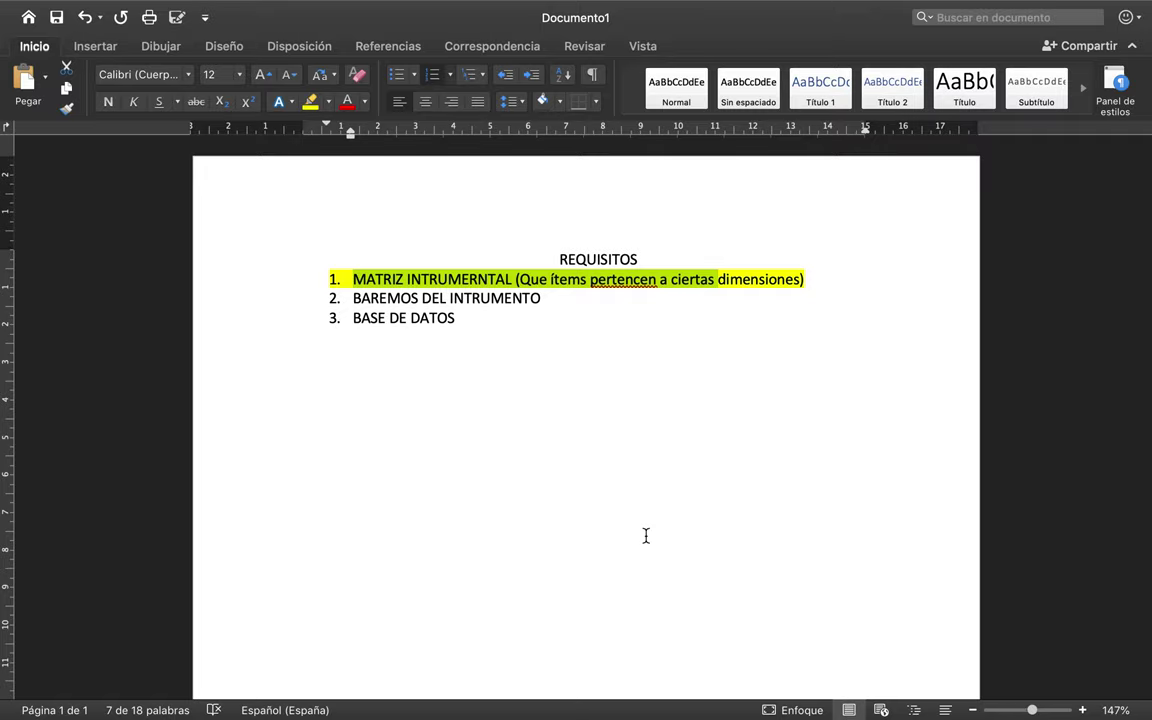
key(ctrl+Up)
click(841, 293)
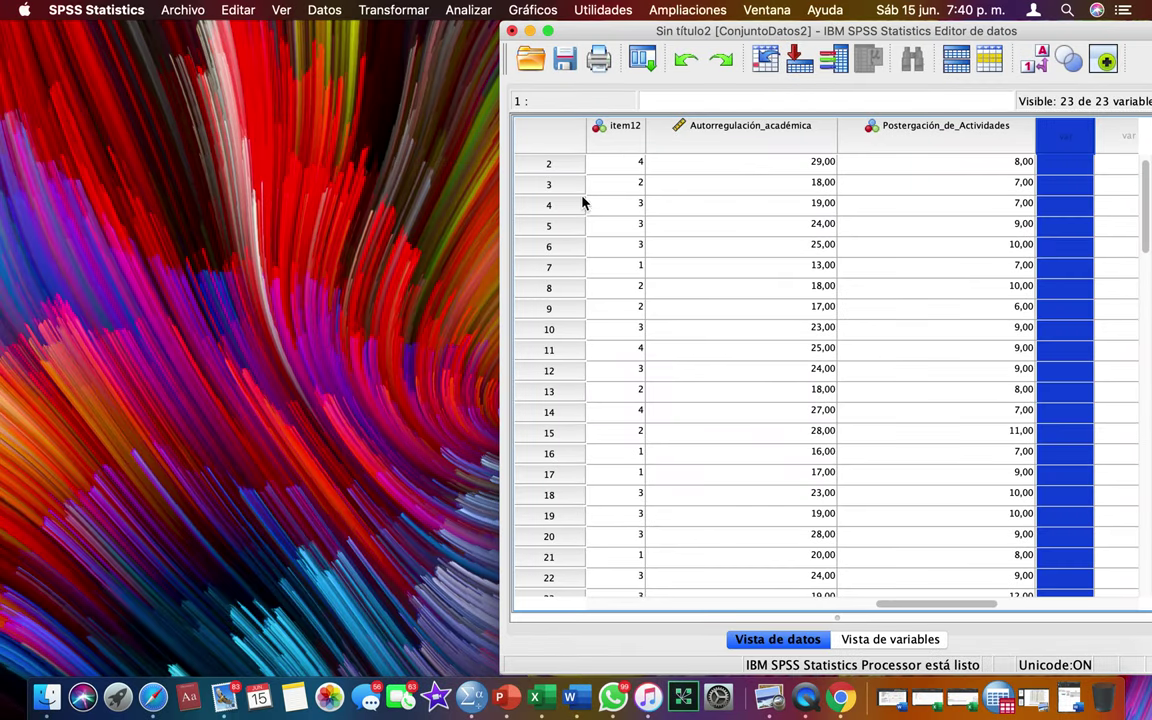
click(746, 125)
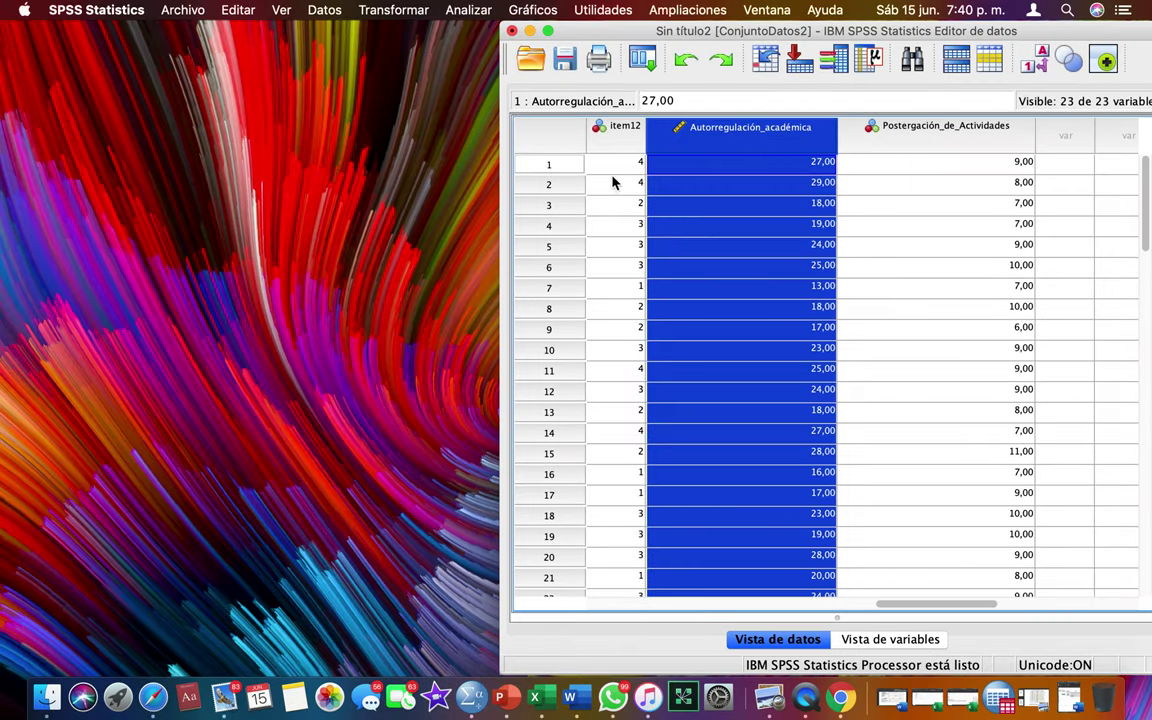
click(980, 135)
- Return to Documento1 and start a dashed list several lines below the BASE DE DATOS requirement
key(ctrl+Up)
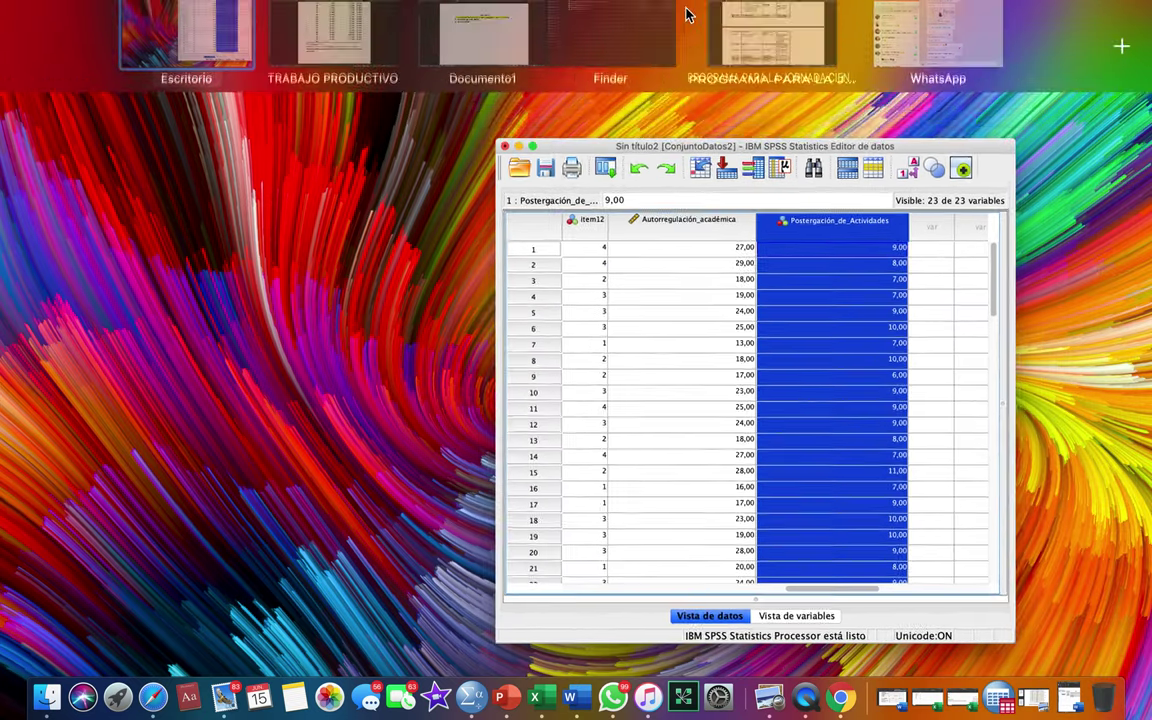
click(450, 77)
click(602, 316)
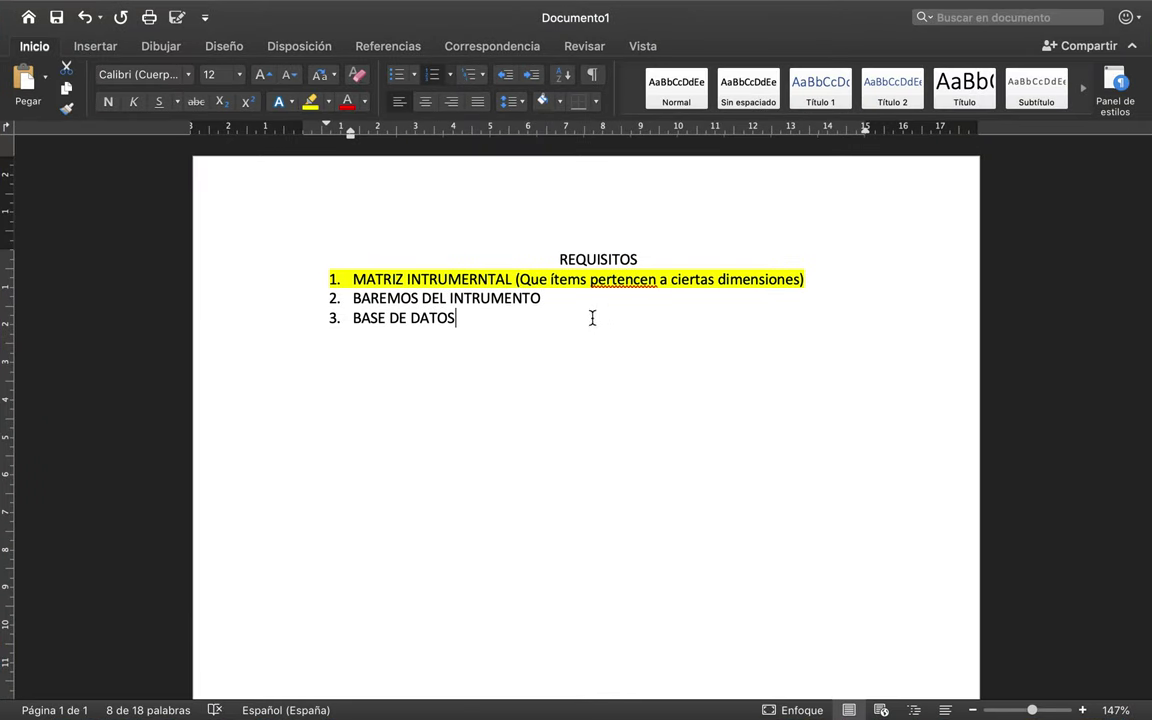
key(Return)
key(Return)
key(Return)
key(Return)
key(Return)
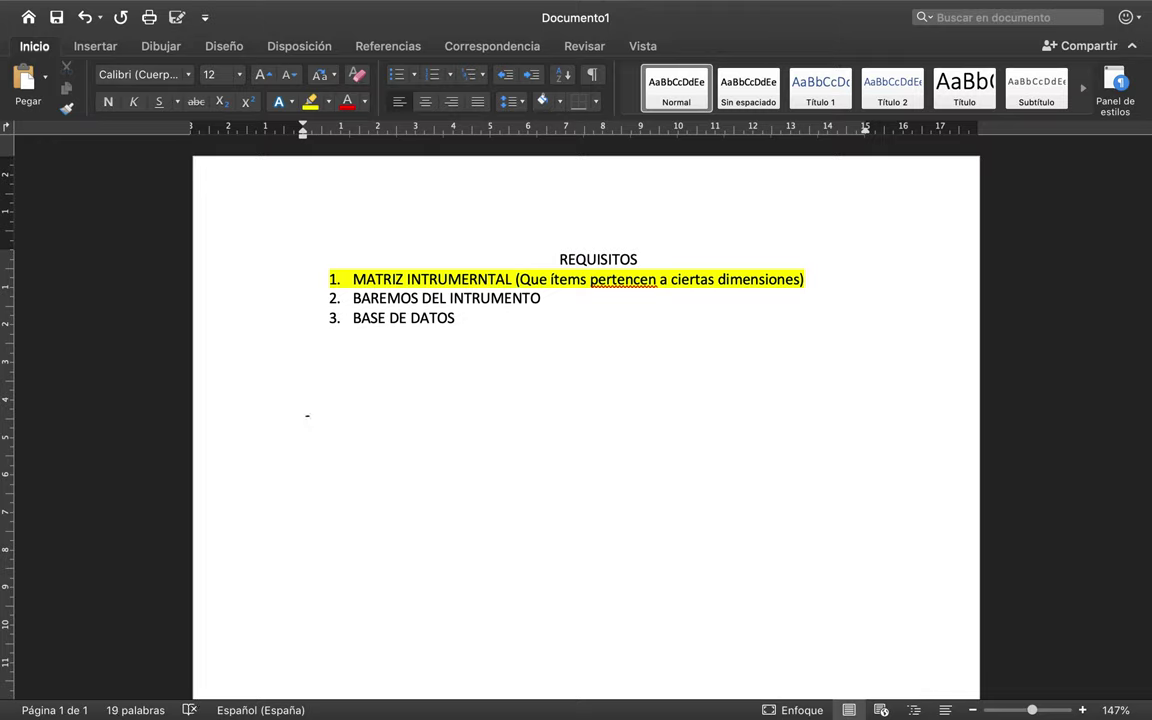
key(BackSpace)
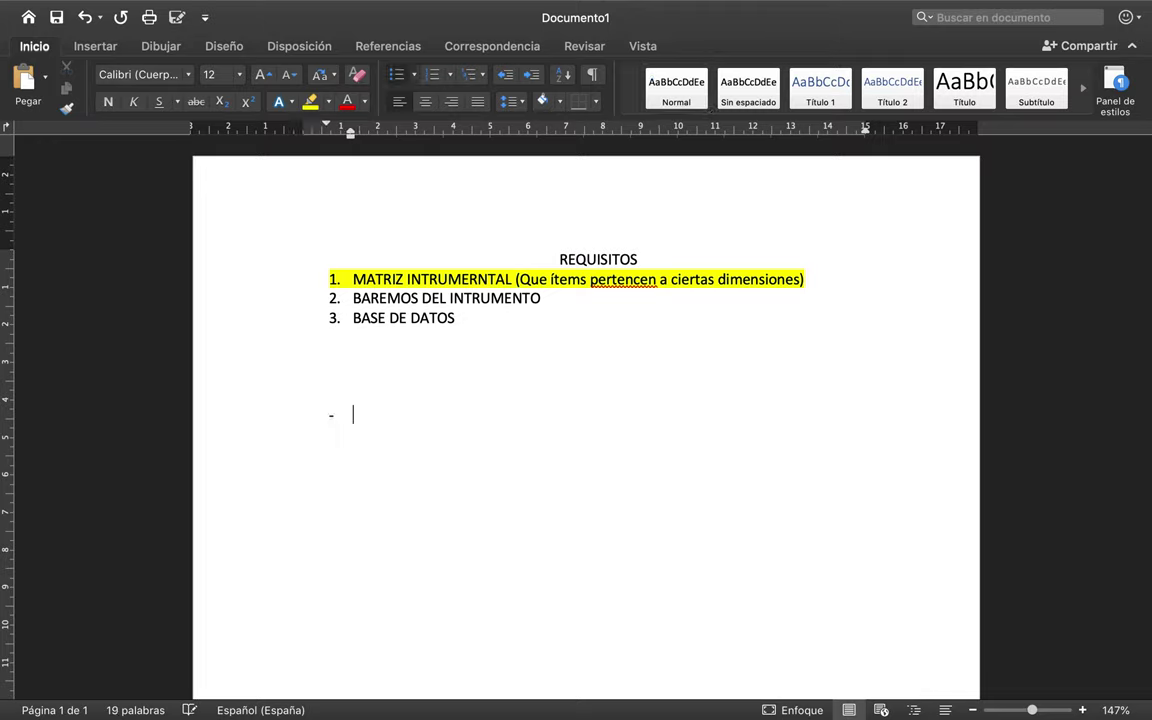
- Insert the heading "Formulación del problema:" above the dashed item and correct its spelling
key(Up)
text(Formaulación del problema:)
key(Return)
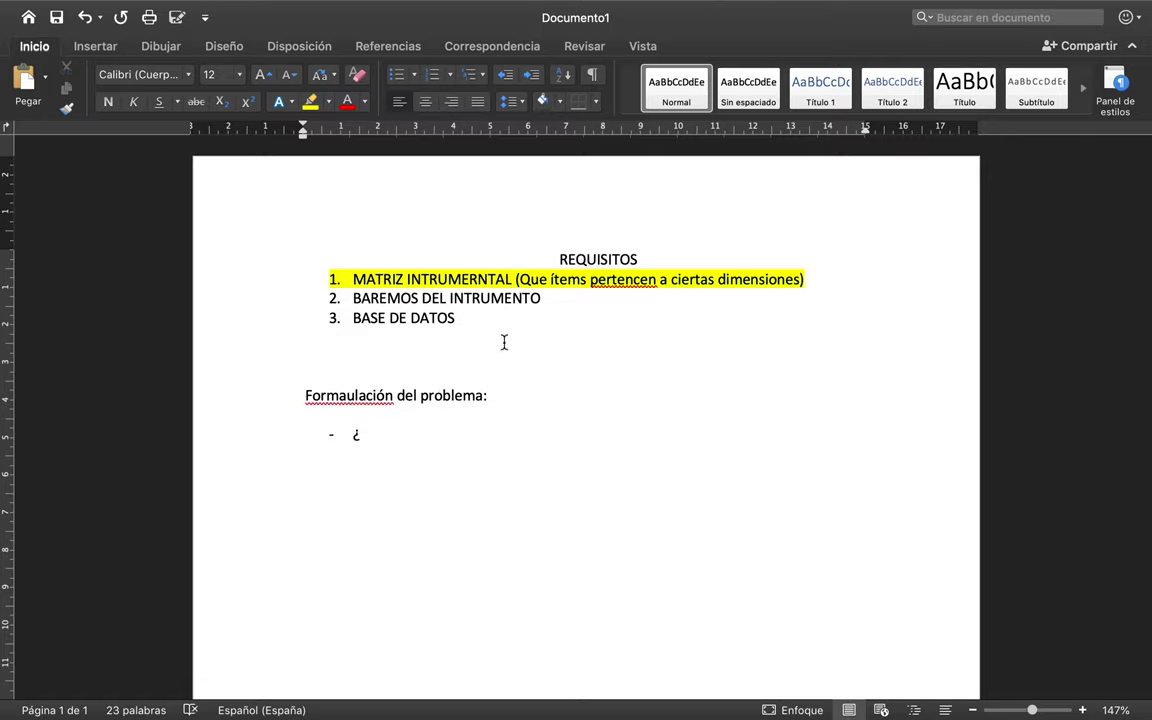
right_click(380, 396)
click(405, 387)
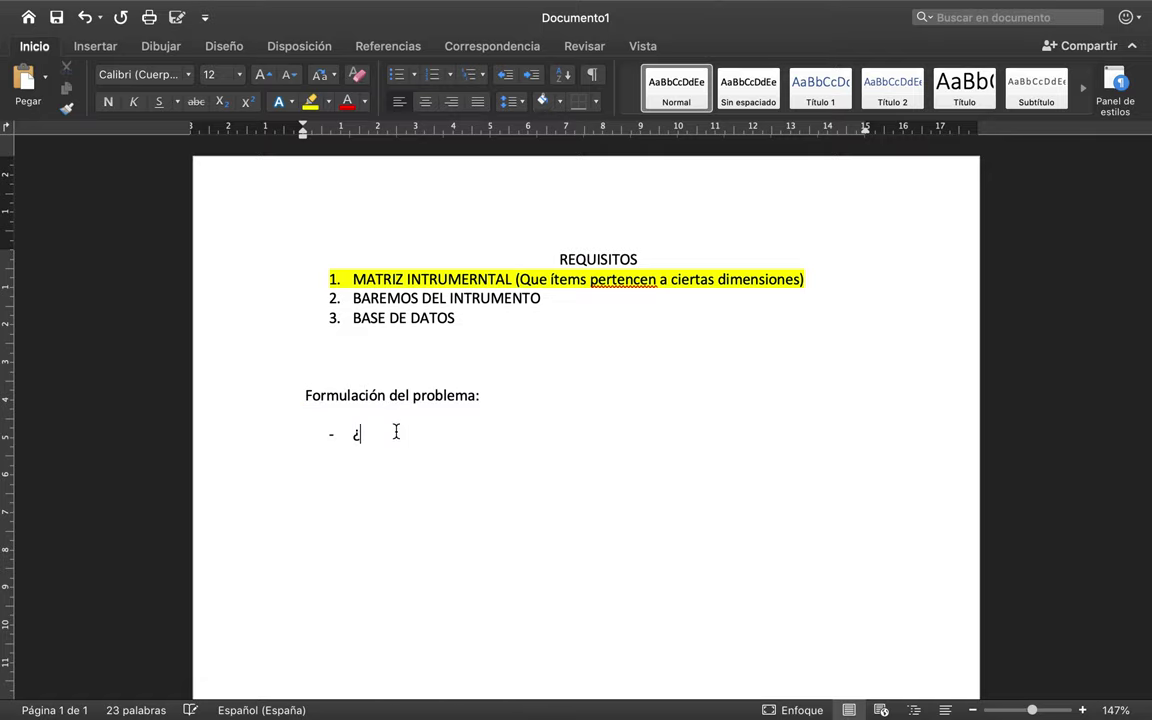
- Write in the dashed item "¿Existe relación significativa entre Autorregulación académica y postergación de actividades en estudiantes de"
click(358, 436)
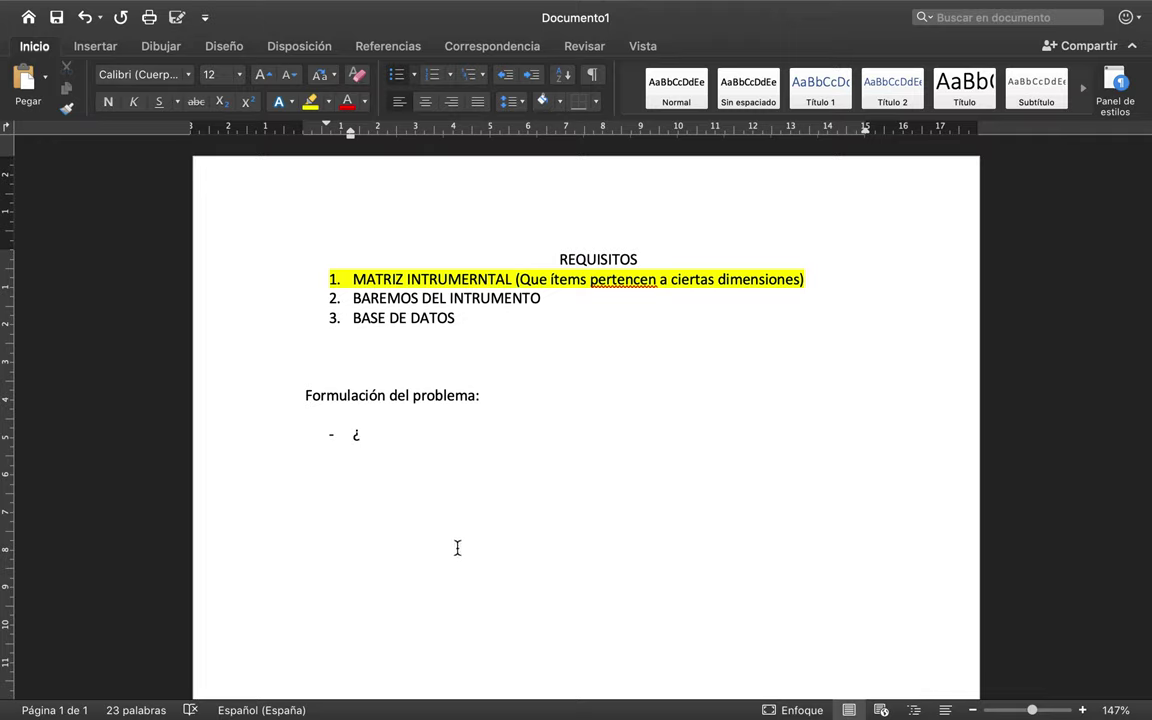
text(Existe relaci)
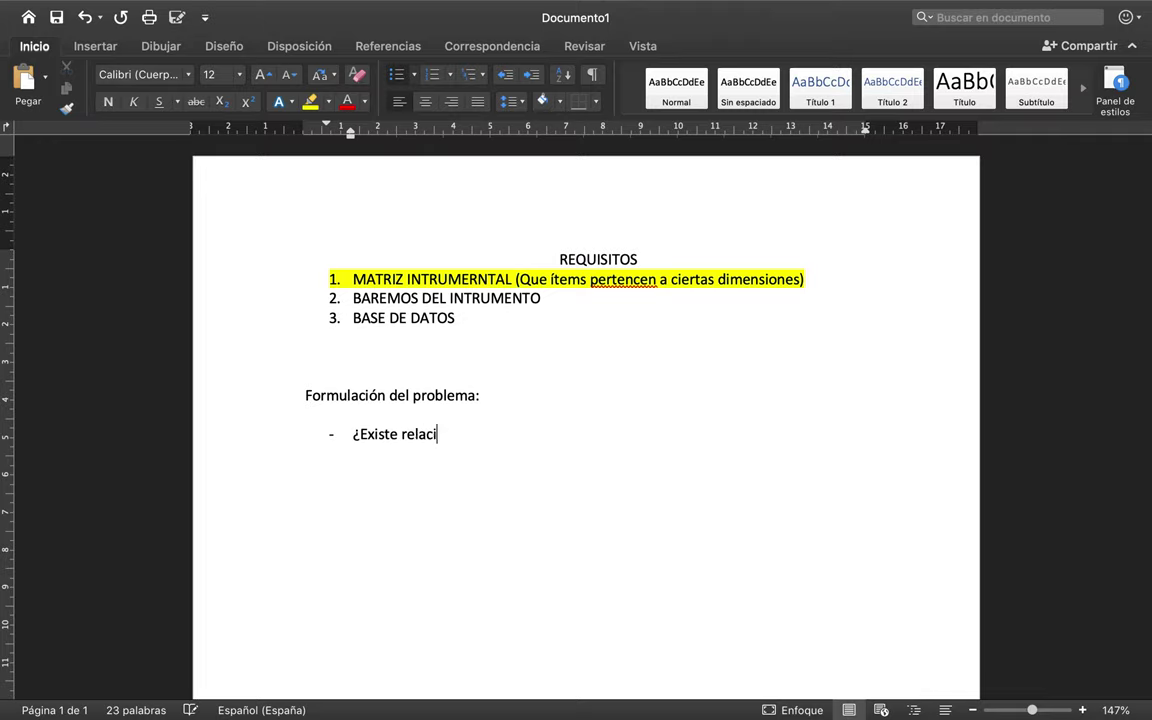
text(ón significat)
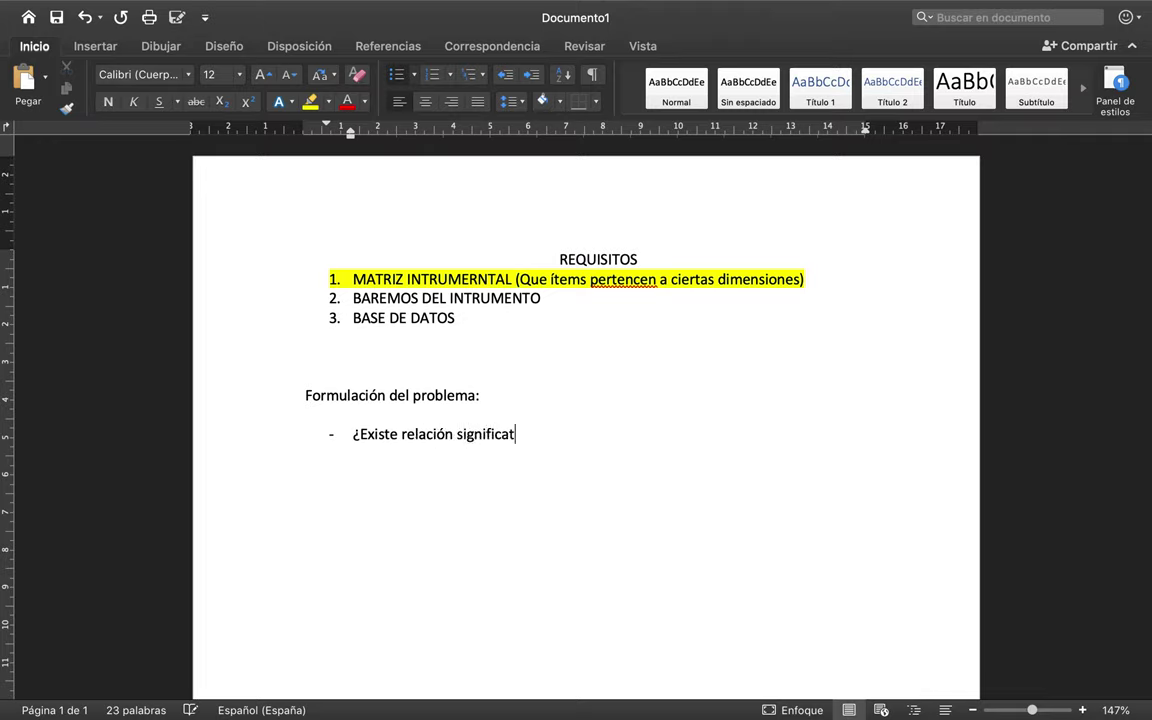
text(iva entre Autor)
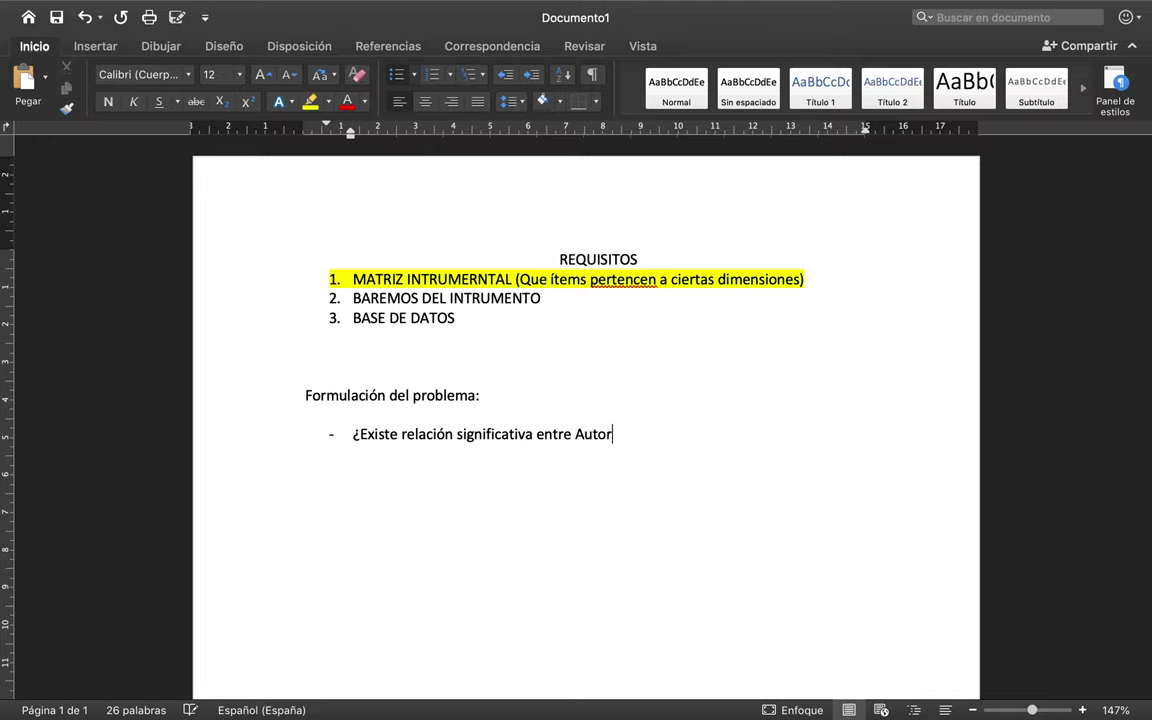
text(regulación aca)
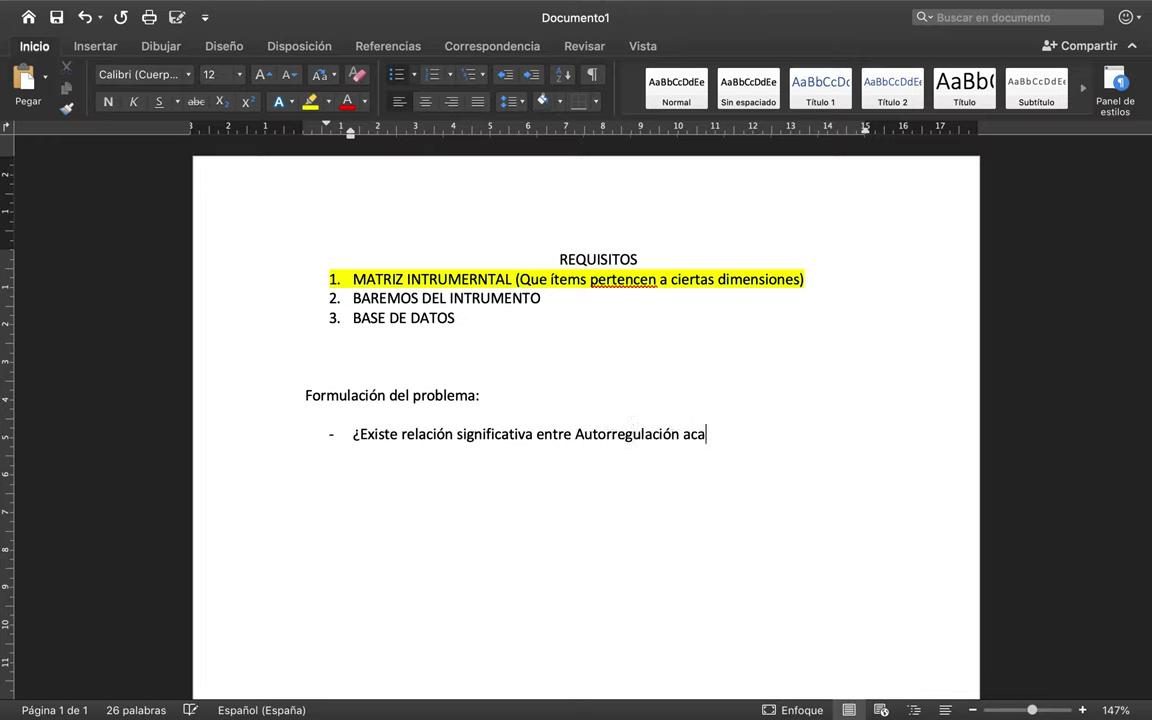
text(démiica y postergación de activid)
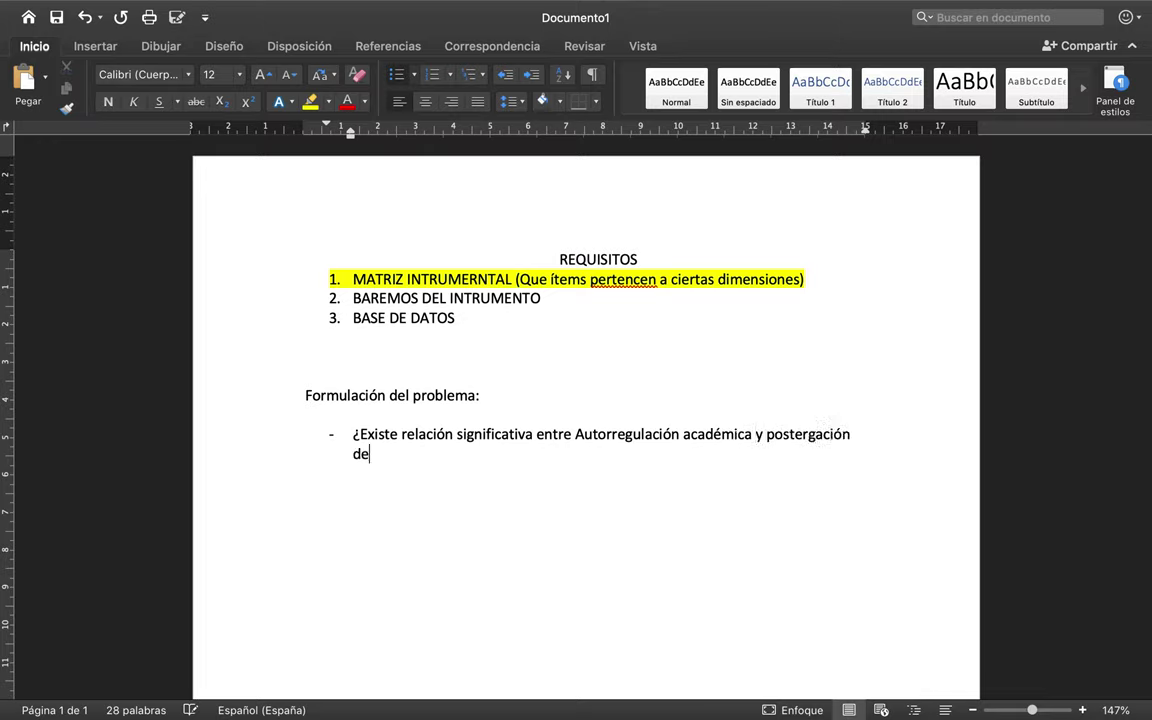
text(ades en estudiantes de)
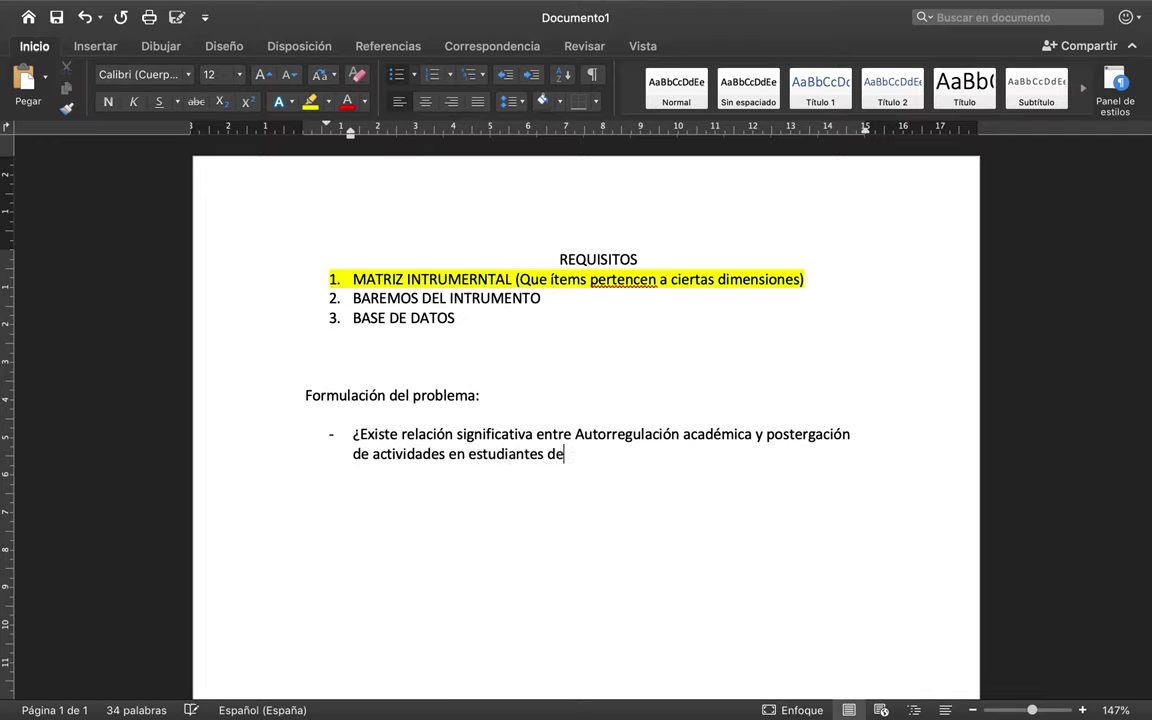
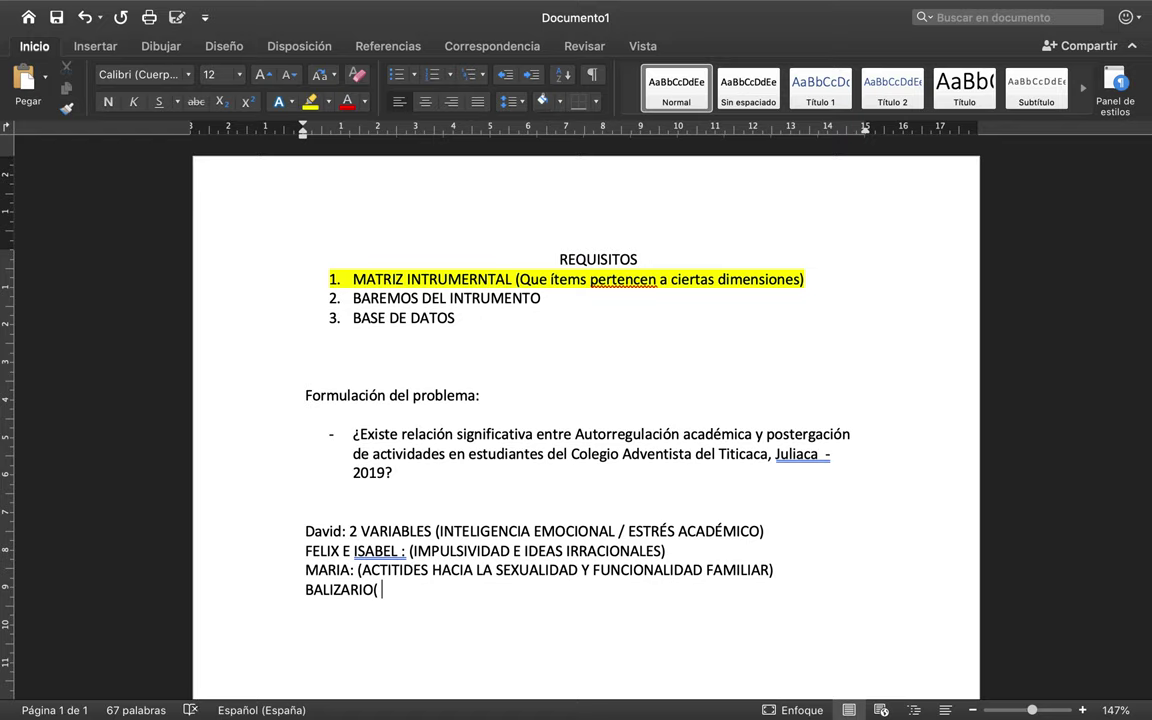
- Complete the last student's line with the research variables "ESTILOS DE CRIANZA Y CONDUCTA ANTISOCIAL" in parentheses
text(ESTILOS DE CR)
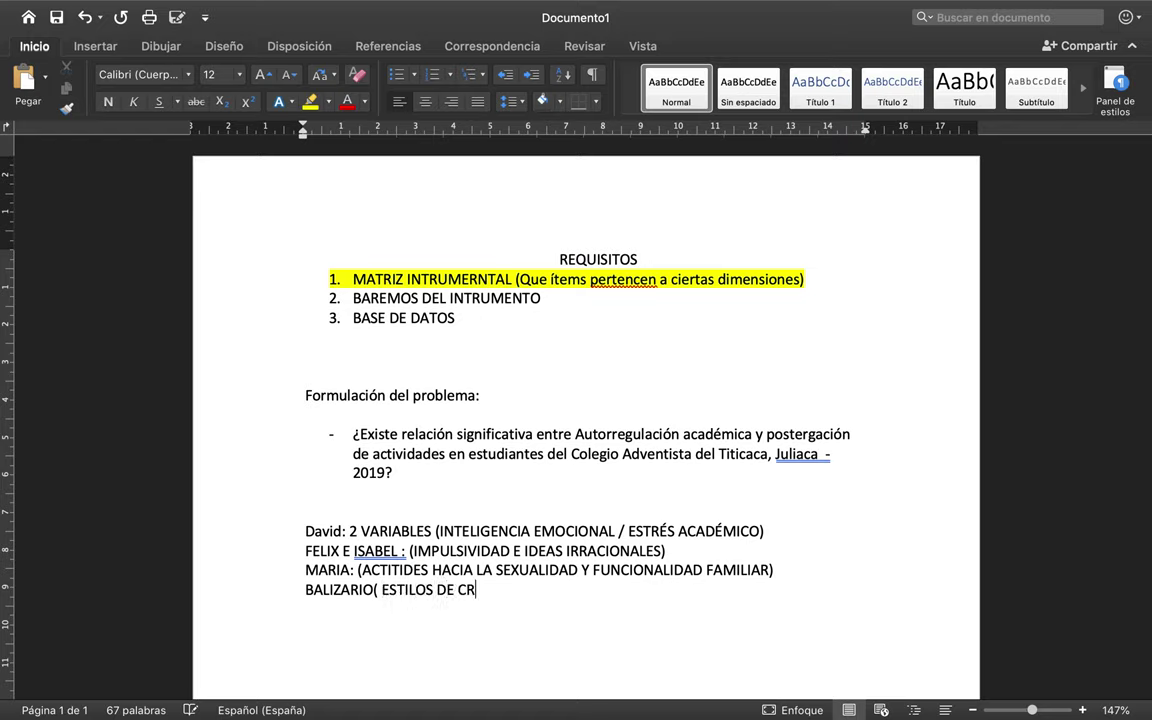
text(IANZA Y)
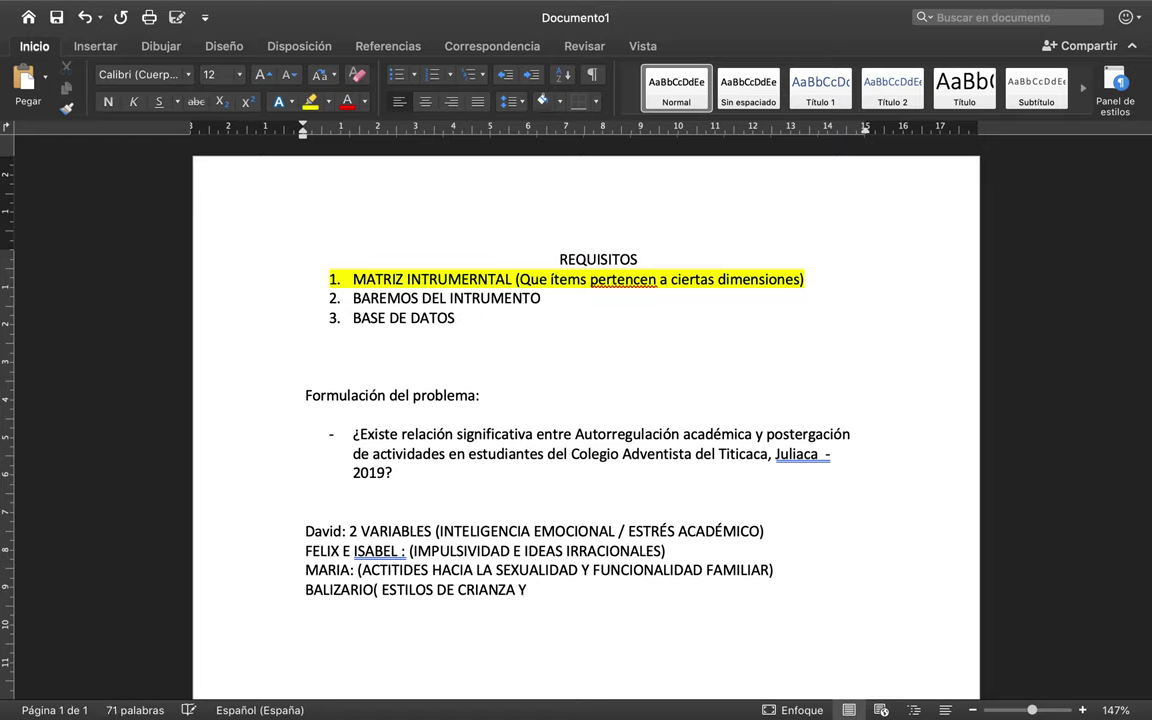
text( CONDUCTA )
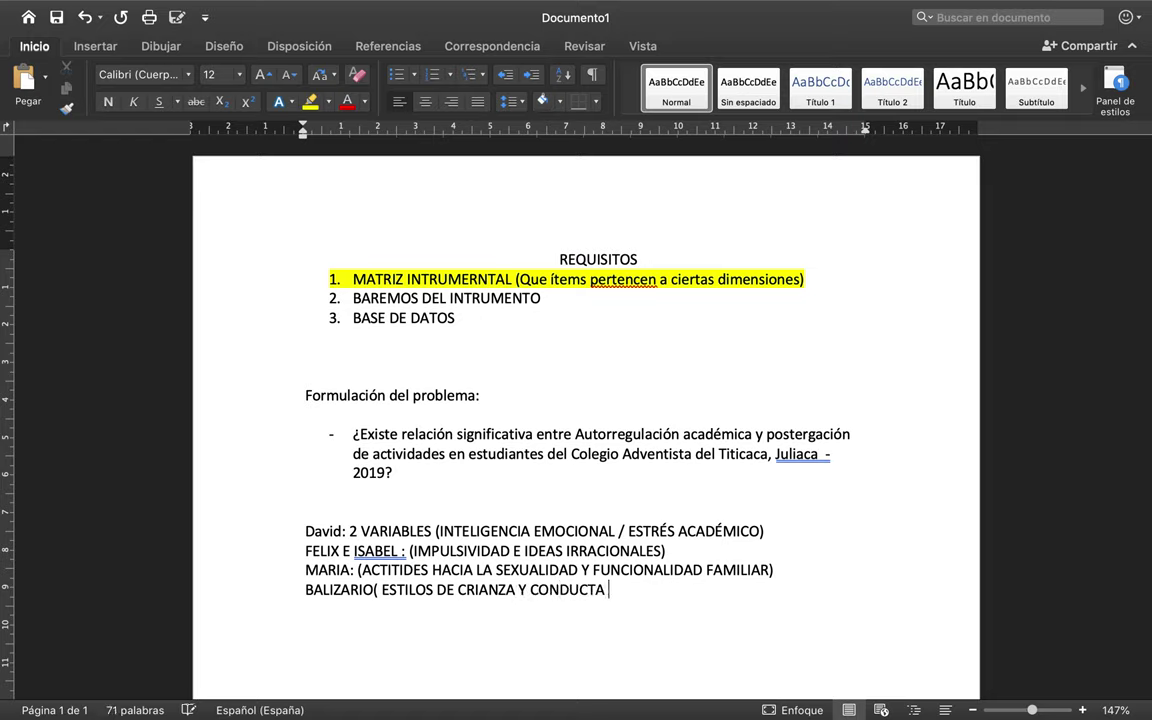
text(ANTISOCIAL)
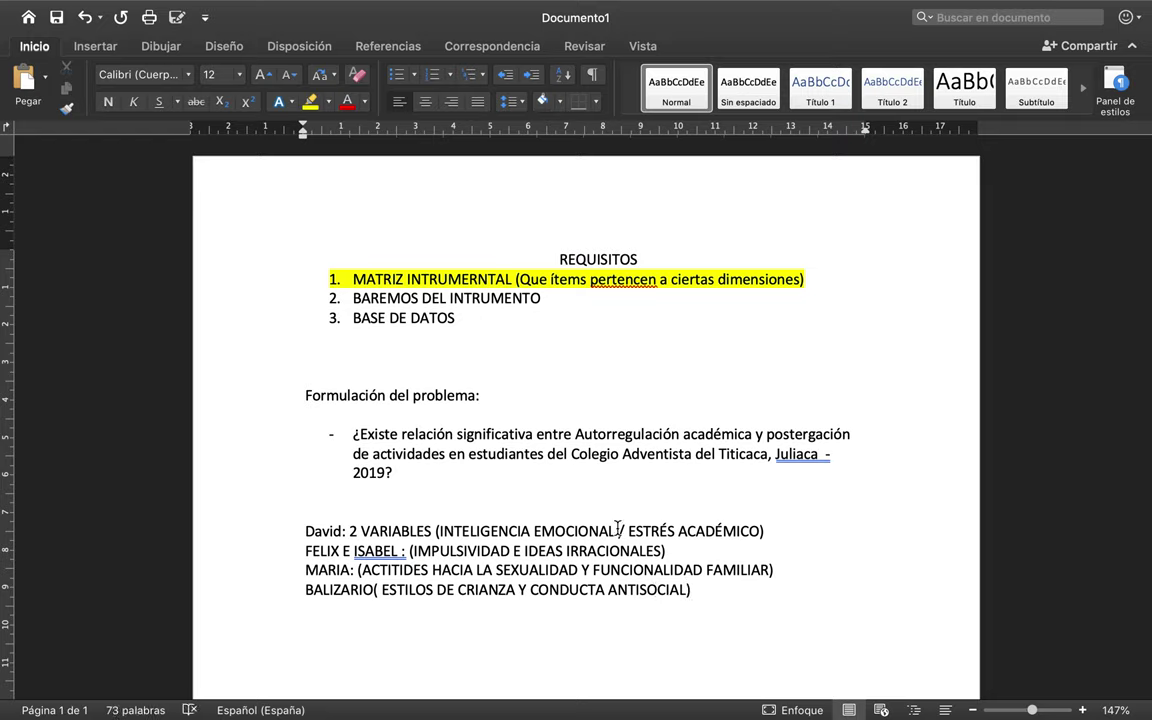
- In the first student's line, highlight INTELIGENCIA EMOCIONAL in yellow and ESTRÉS ACADÉMICO in turquoise
drag(619, 530, 501, 530)
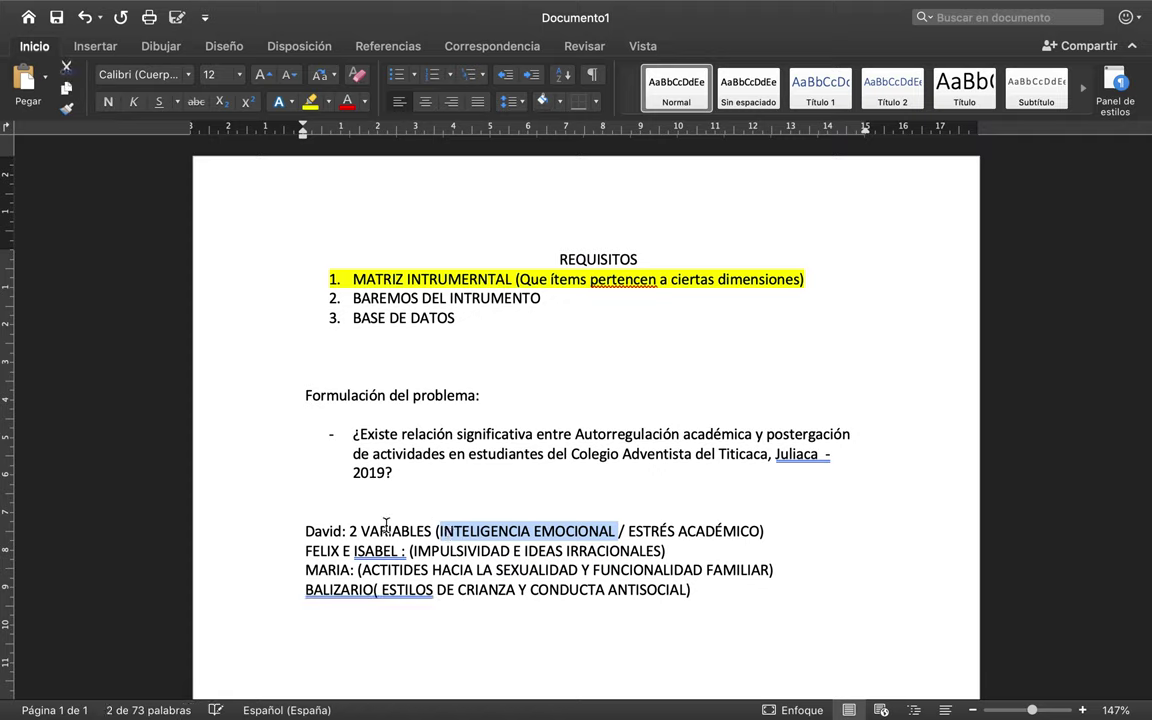
click(306, 101)
click(760, 533)
drag(760, 533, 628, 531)
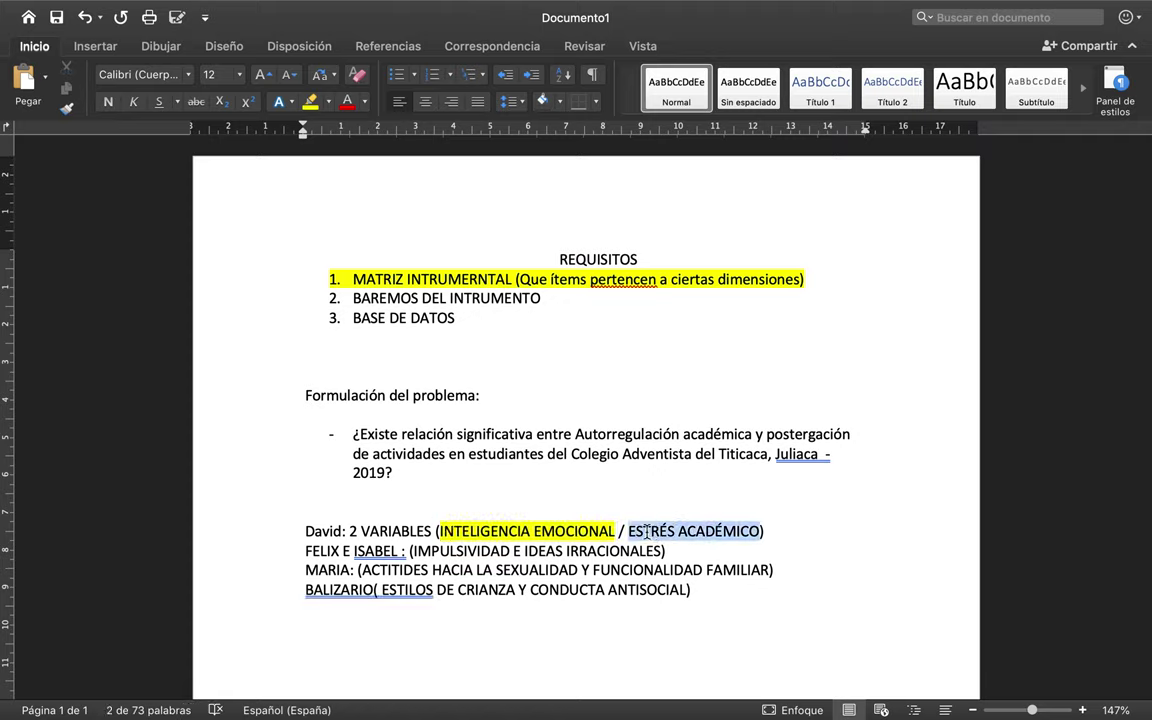
click(328, 101)
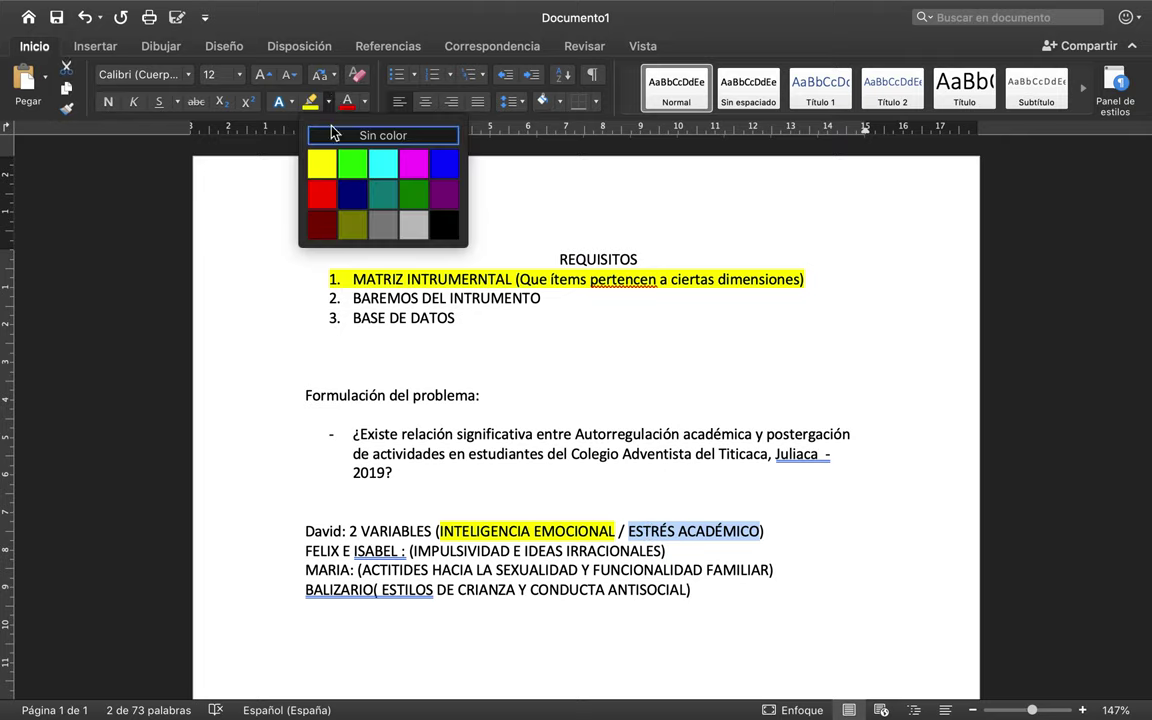
click(381, 158)
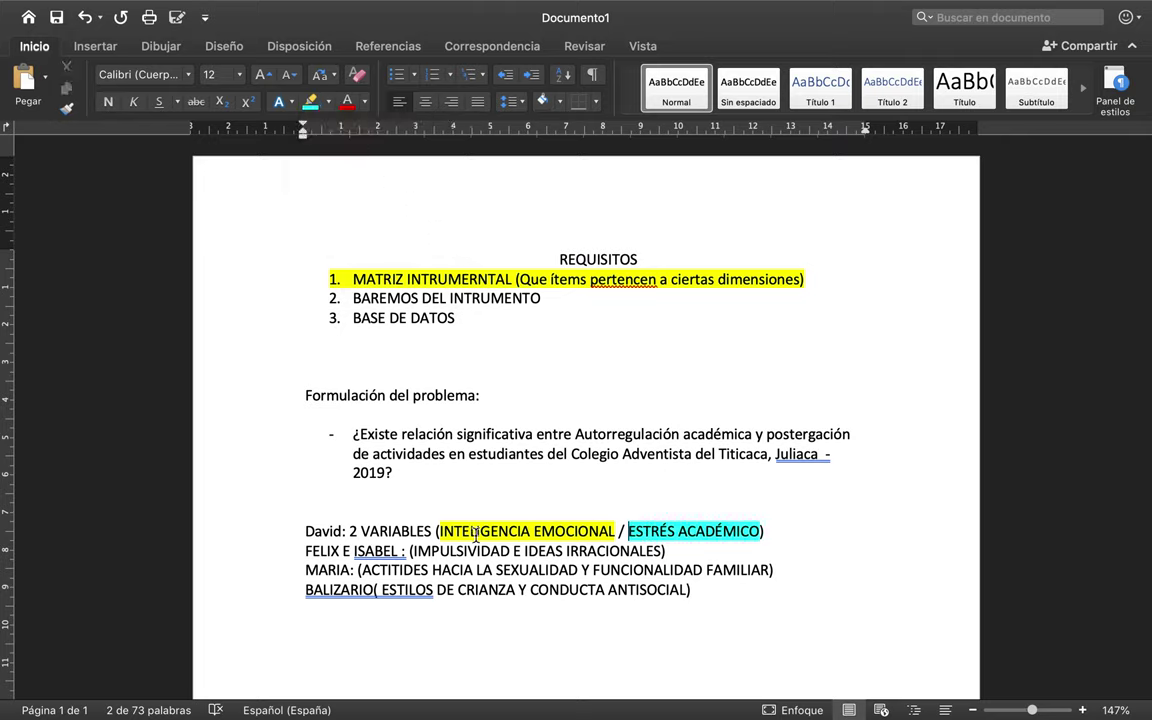
- Add the line "Pregunta general" directly below the heading "Formulación del problema:"
click(492, 400)
key(Return)
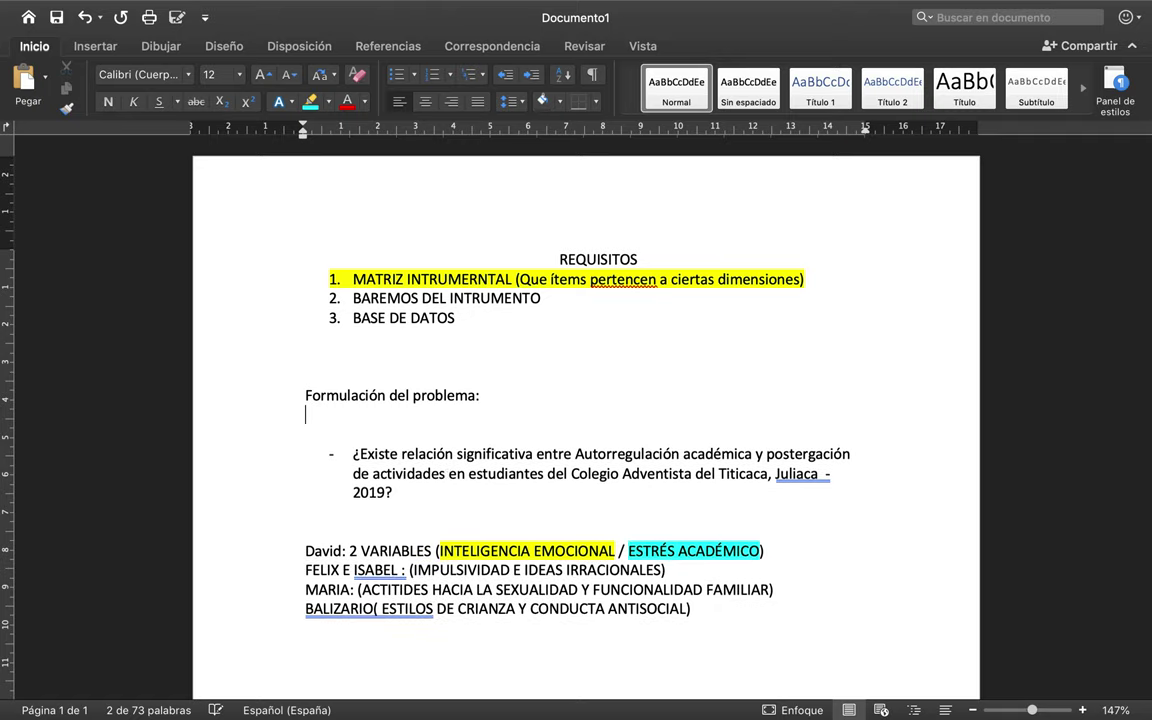
text(pregunta general)
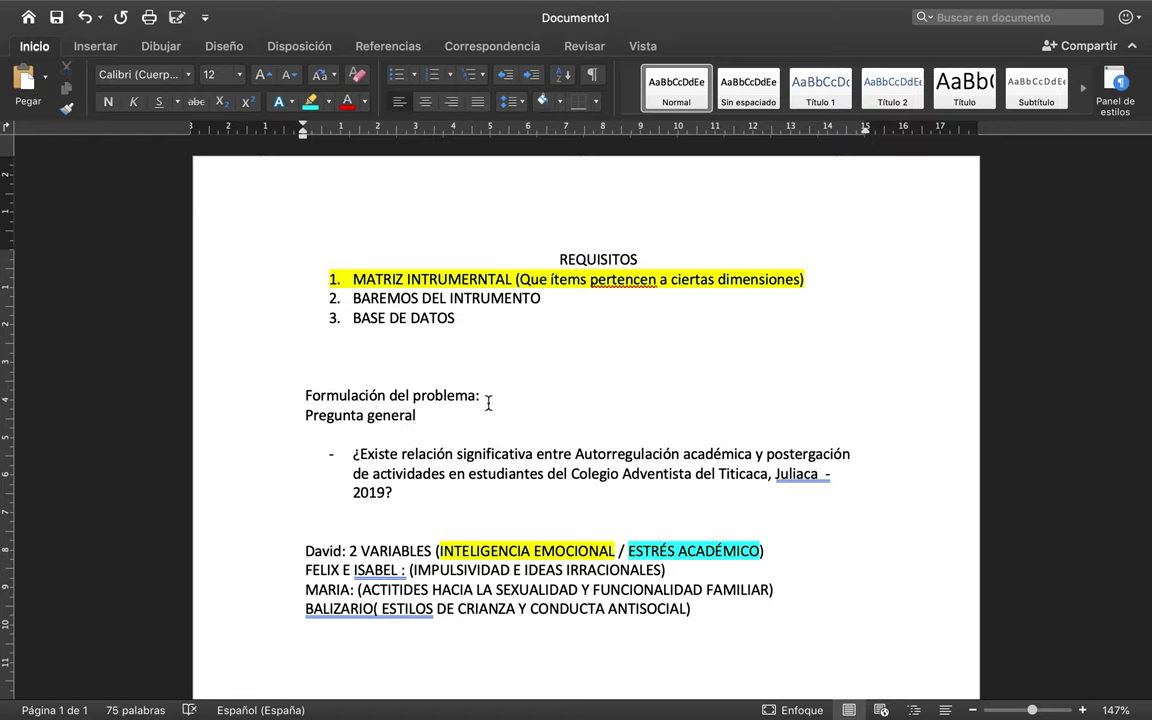
- In the dashed research question, highlight "Autorregulación académica" in yellow and "postergación de actividades" in turquoise
click(373, 460)
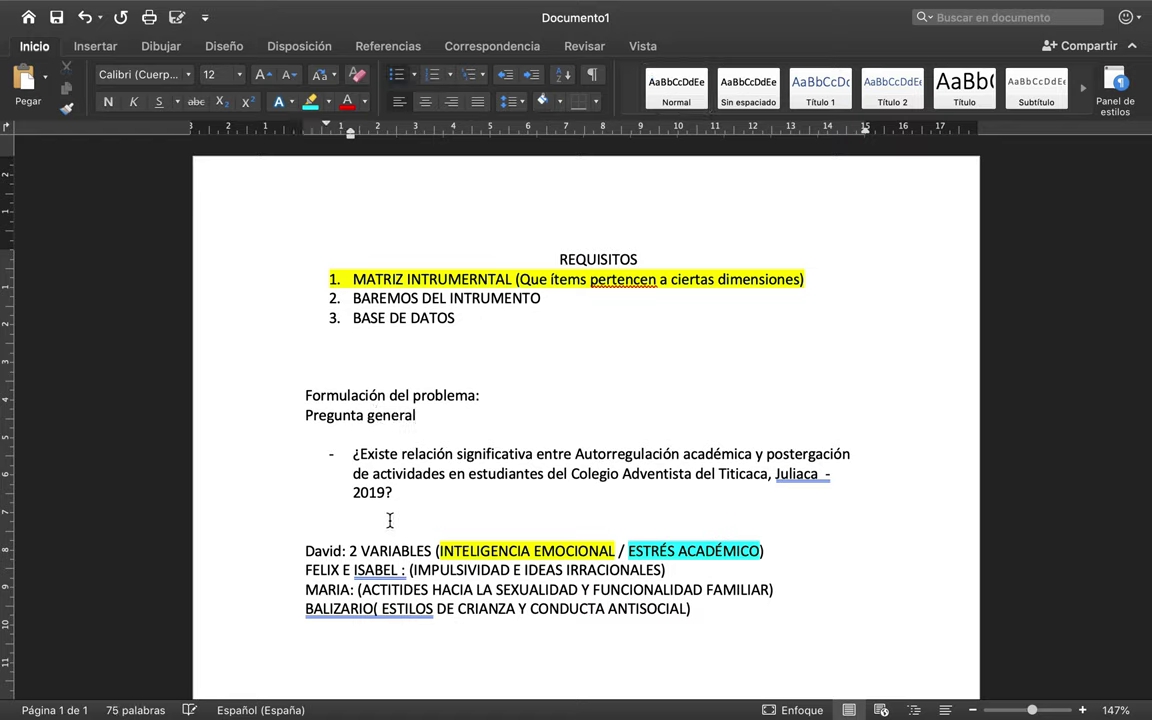
drag(577, 453, 754, 455)
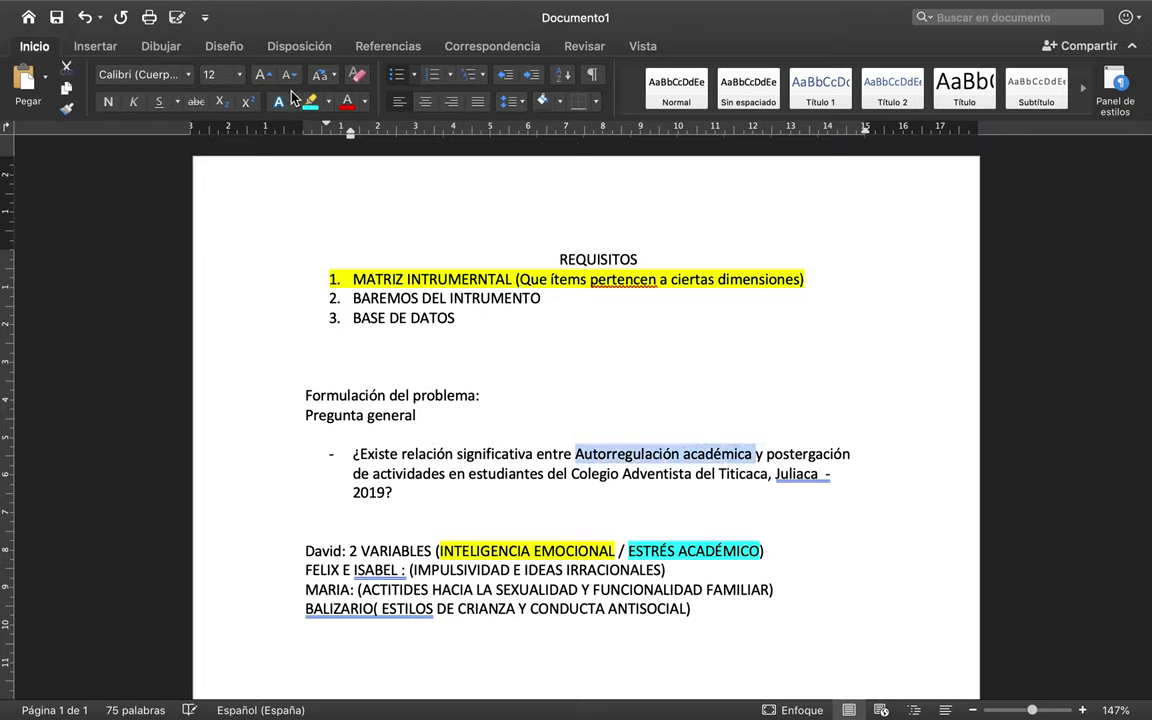
click(328, 101)
click(316, 160)
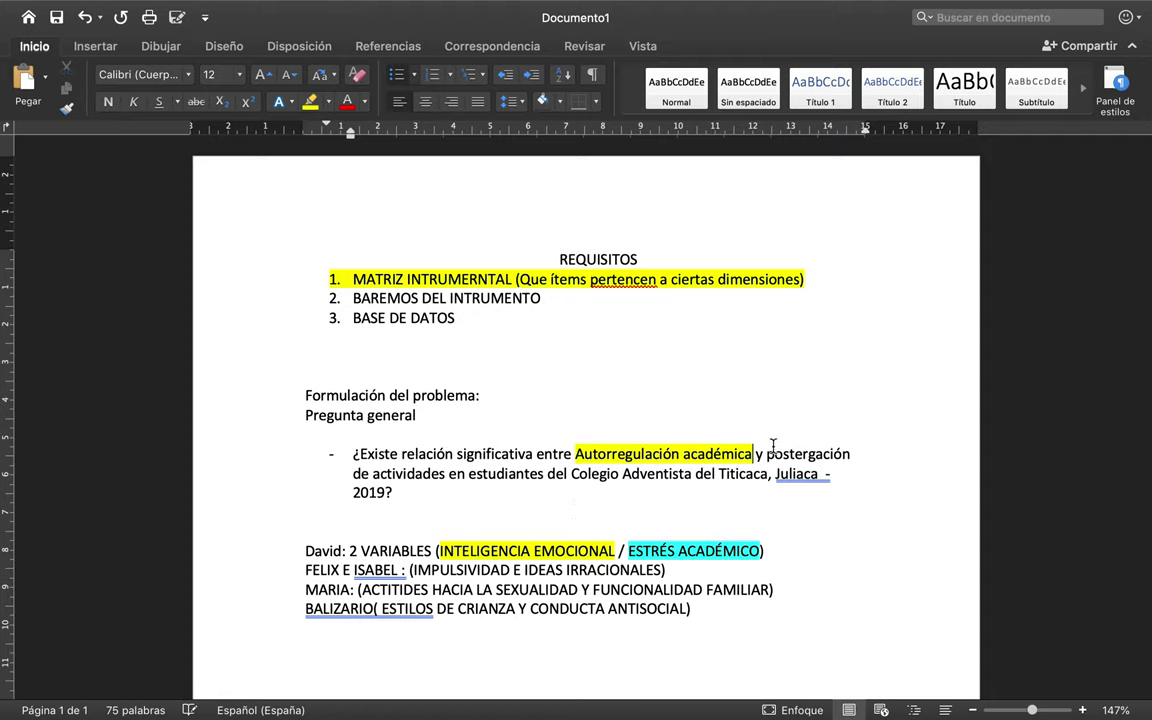
drag(770, 455, 442, 474)
click(328, 101)
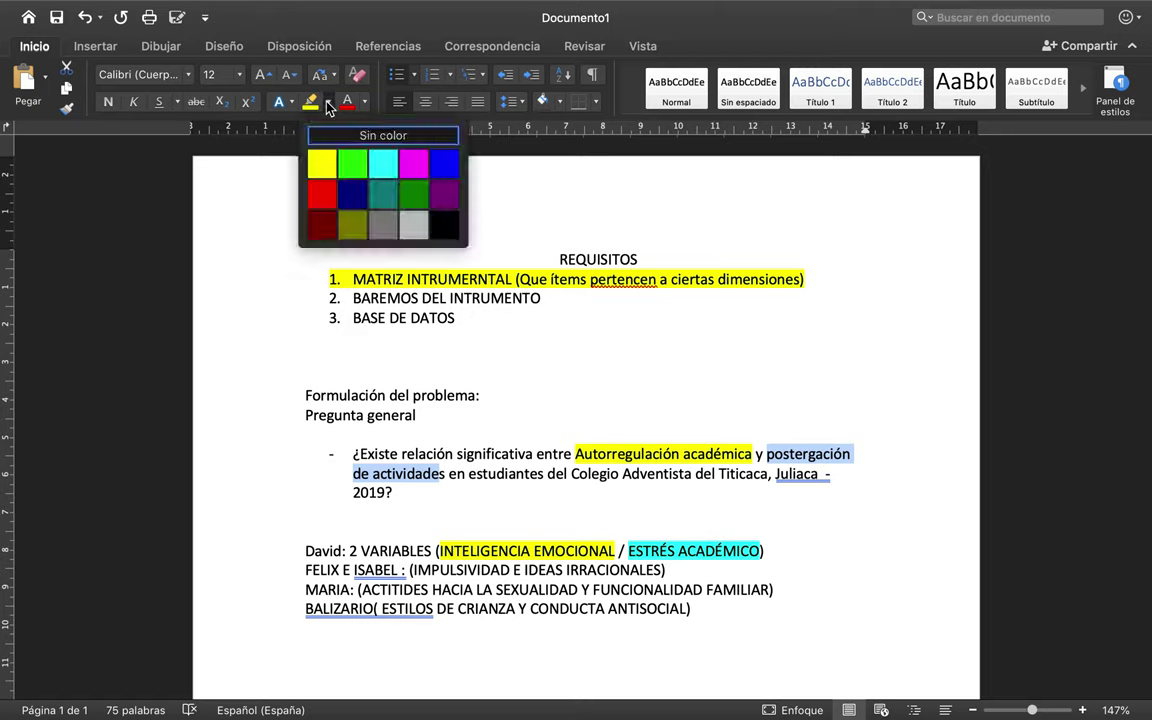
click(380, 160)
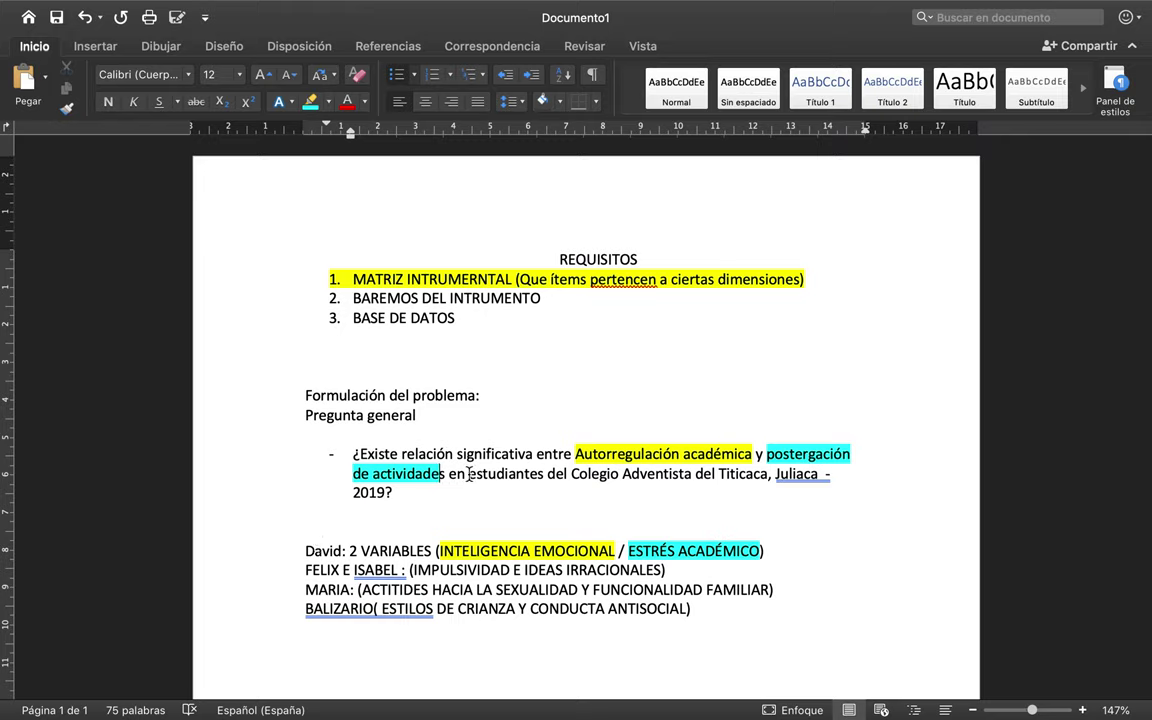
key(shift+Down)
triple_click(362, 453)
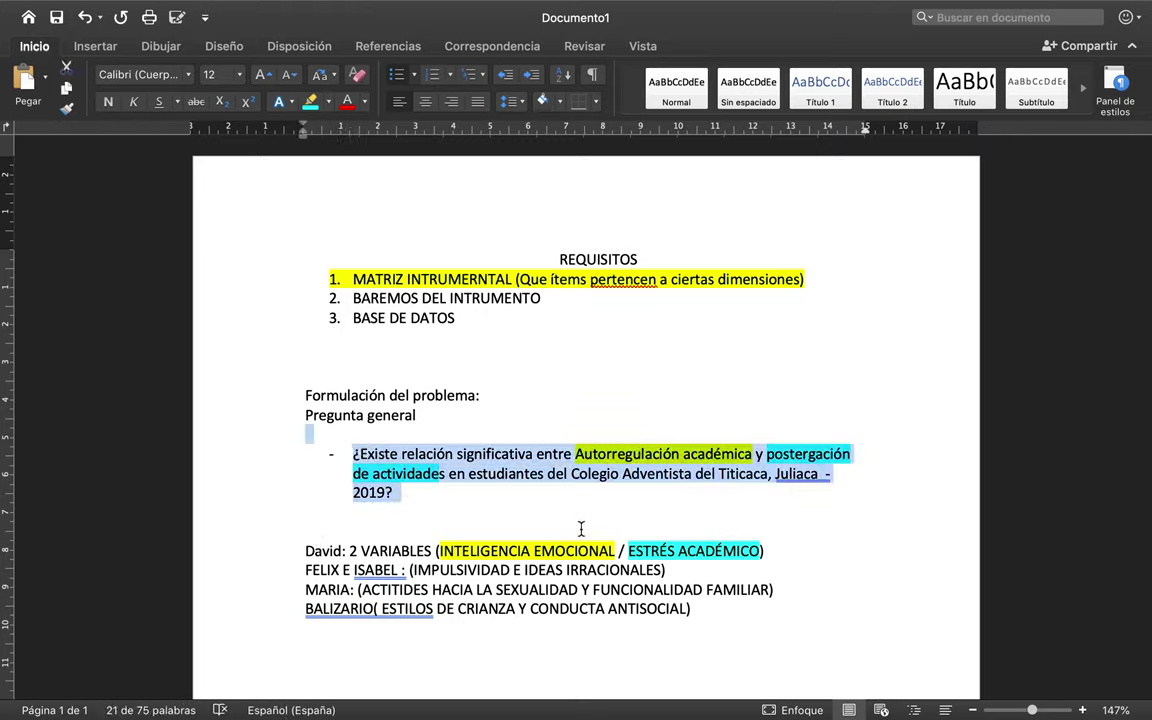
key(super+shift+n)
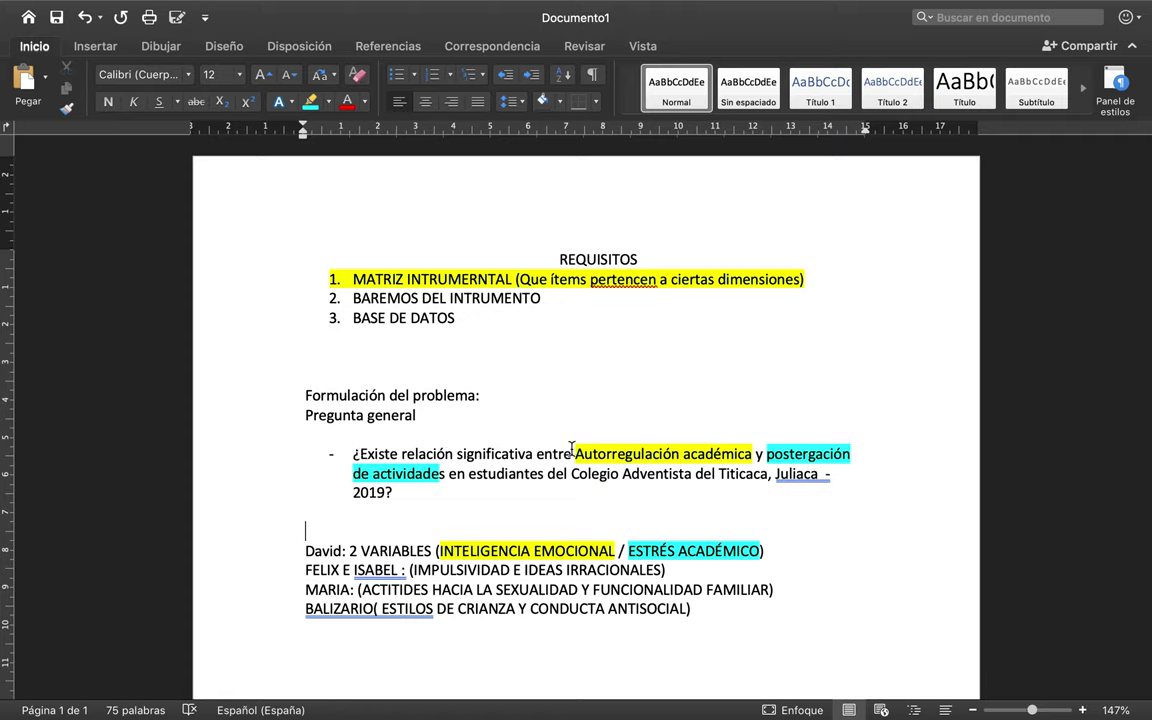
- In the third student's line, highlight ACTITIDES HACIA LA SEXUALIDAD in yellow and FUNCIONALIDAD FAMILIAR in turquoise
drag(361, 590, 518, 591)
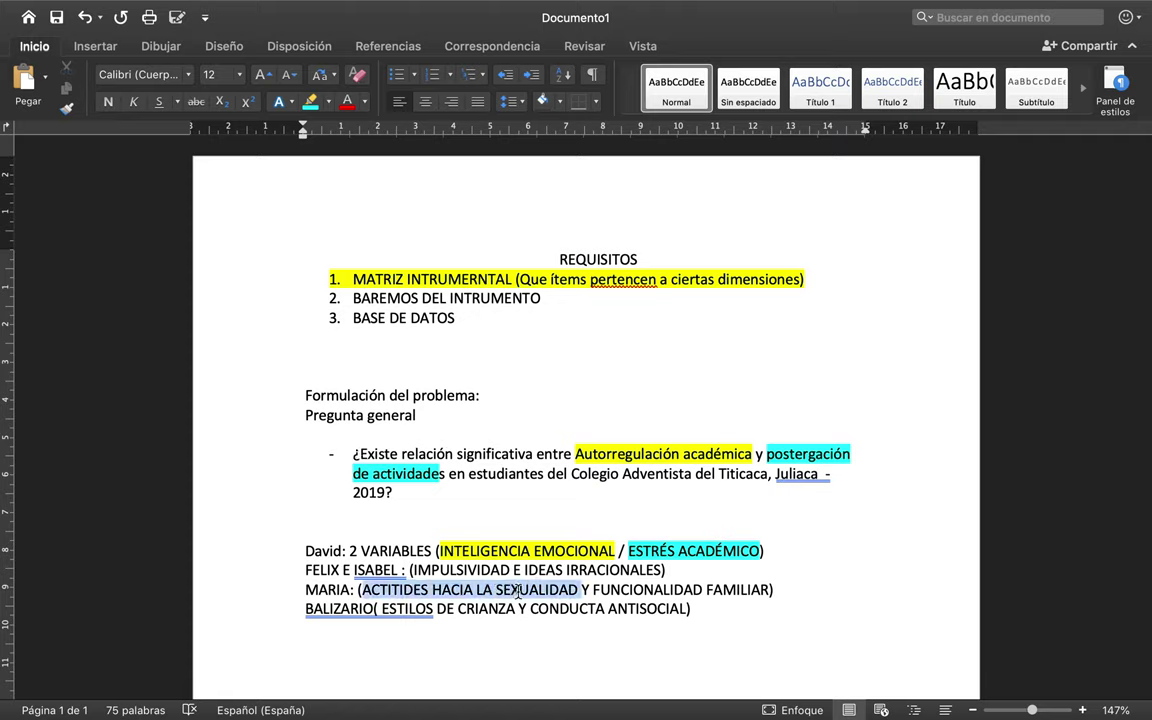
click(324, 101)
click(349, 195)
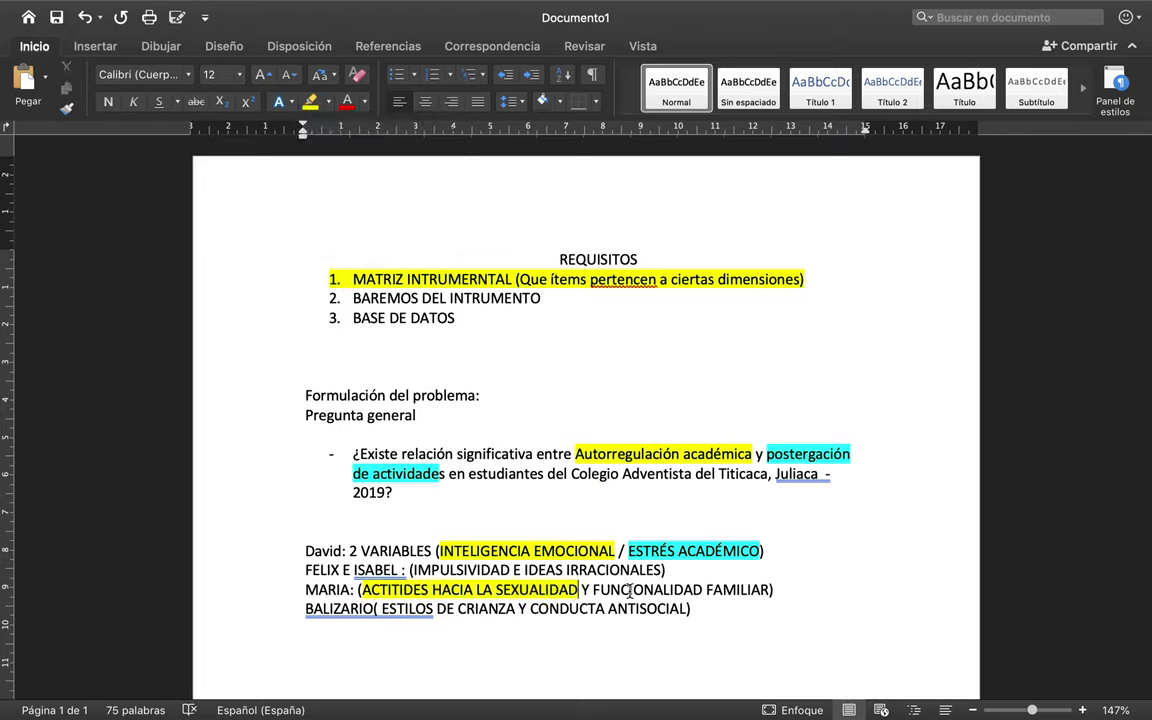
drag(593, 590, 763, 591)
click(328, 101)
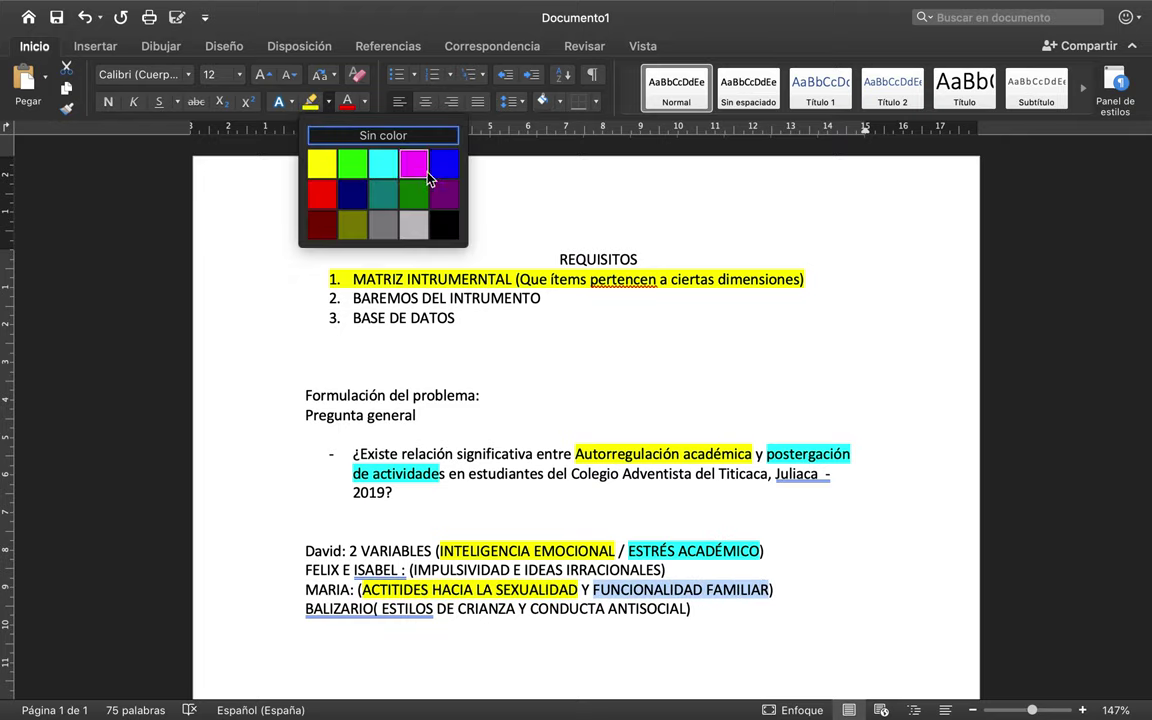
click(377, 174)
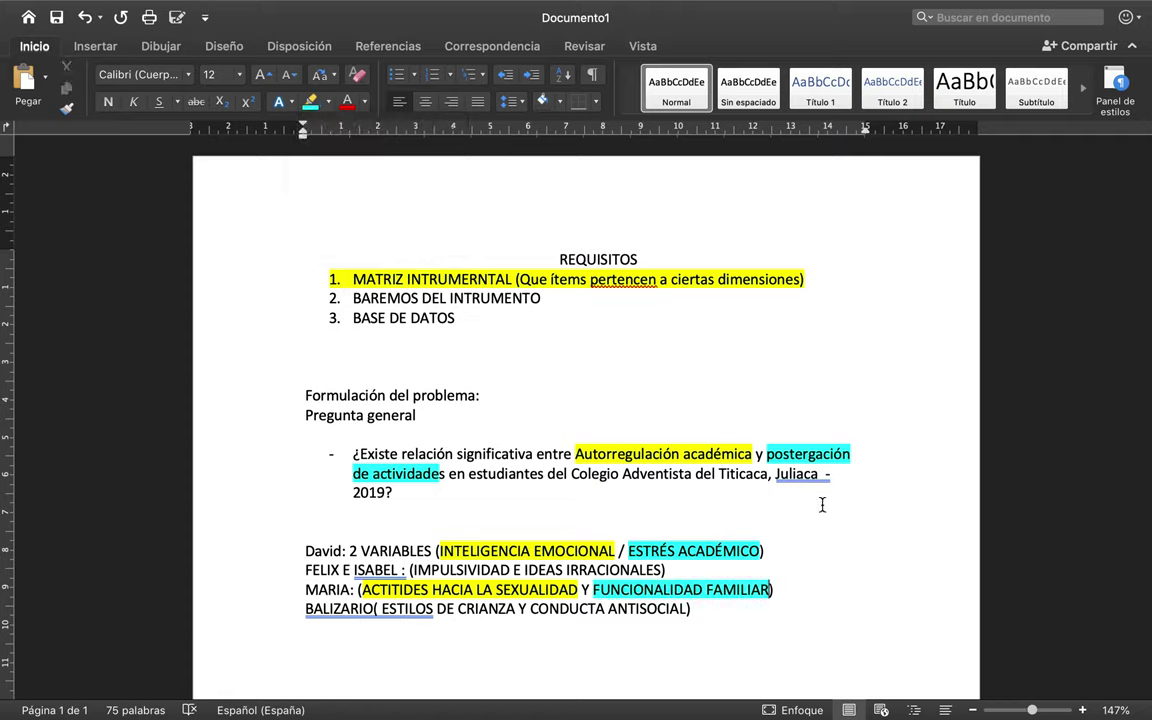
- Correct the spacing around the opening parenthesis in the last student's line so the space precedes it
click(374, 610)
click(384, 610)
key(BackSpace)
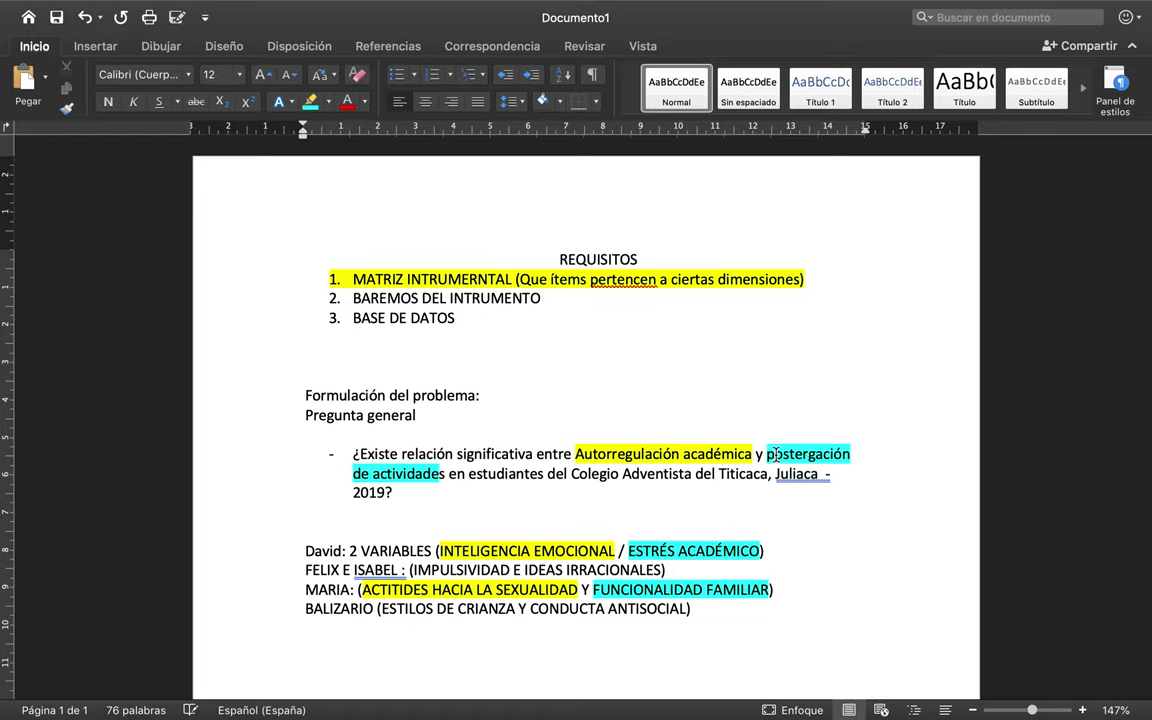
- Make the lines "Formulación del problema:" and "Pregunta general" bold
scroll(758, 589, down, 1)
scroll(758, 589, down, 1)
drag(702, 571, 306, 370)
click(474, 371)
drag(474, 371, 265, 357)
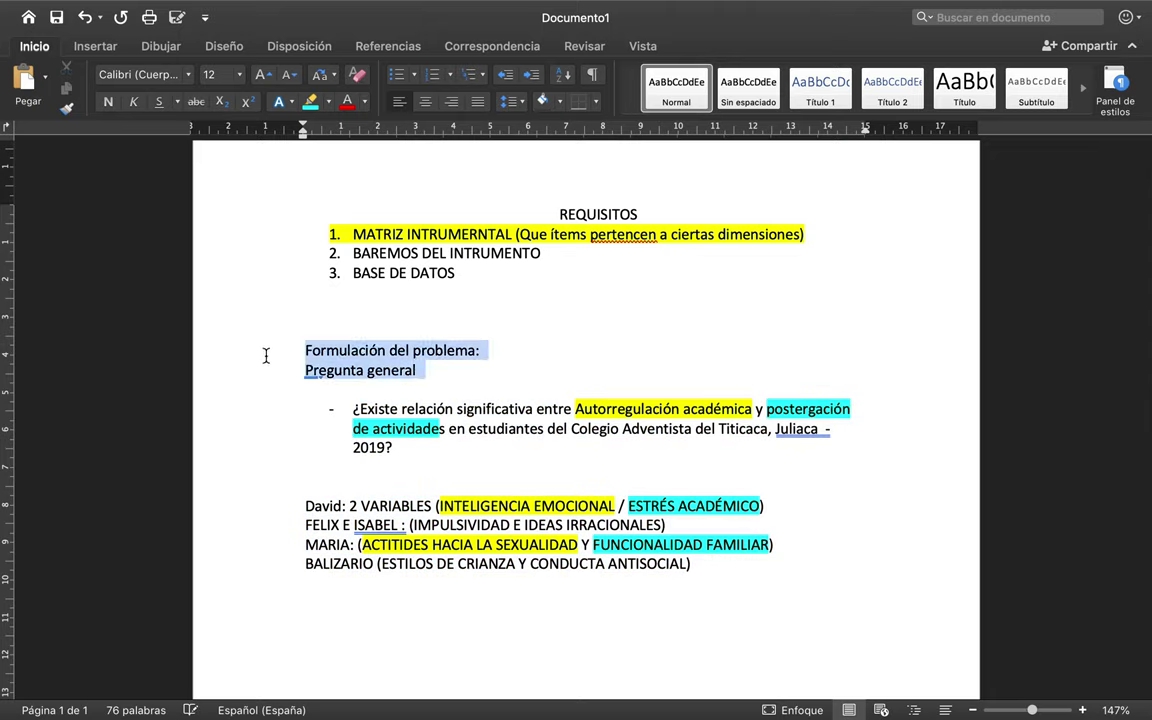
click(107, 104)
click(558, 296)
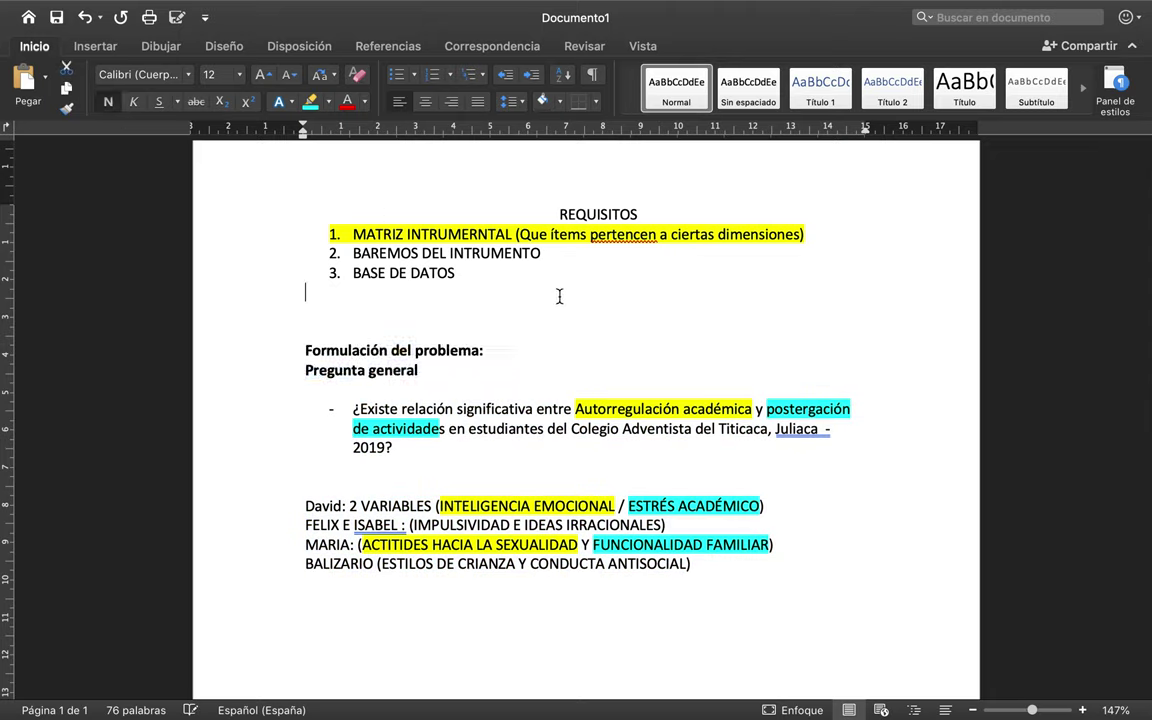
- Add the heading "Problemas específicos:" below the list of students, followed by blank space for its content
key(Return)
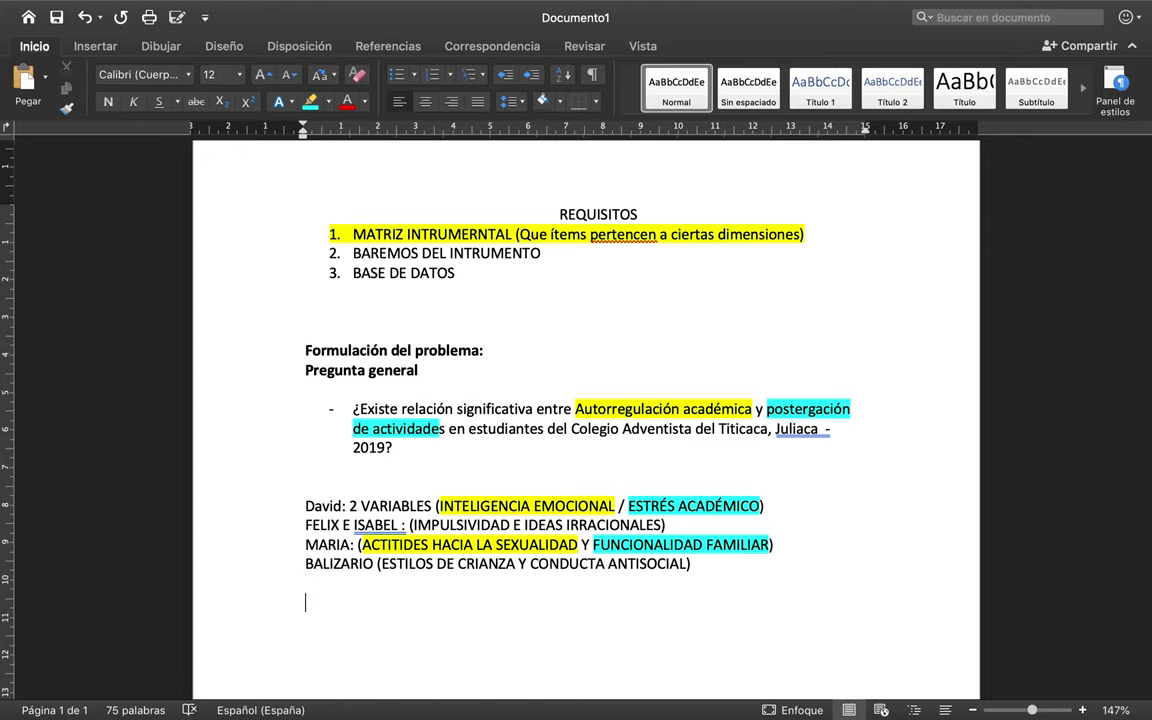
text(Proge)
text(mas esp)
text(ecíficos:)
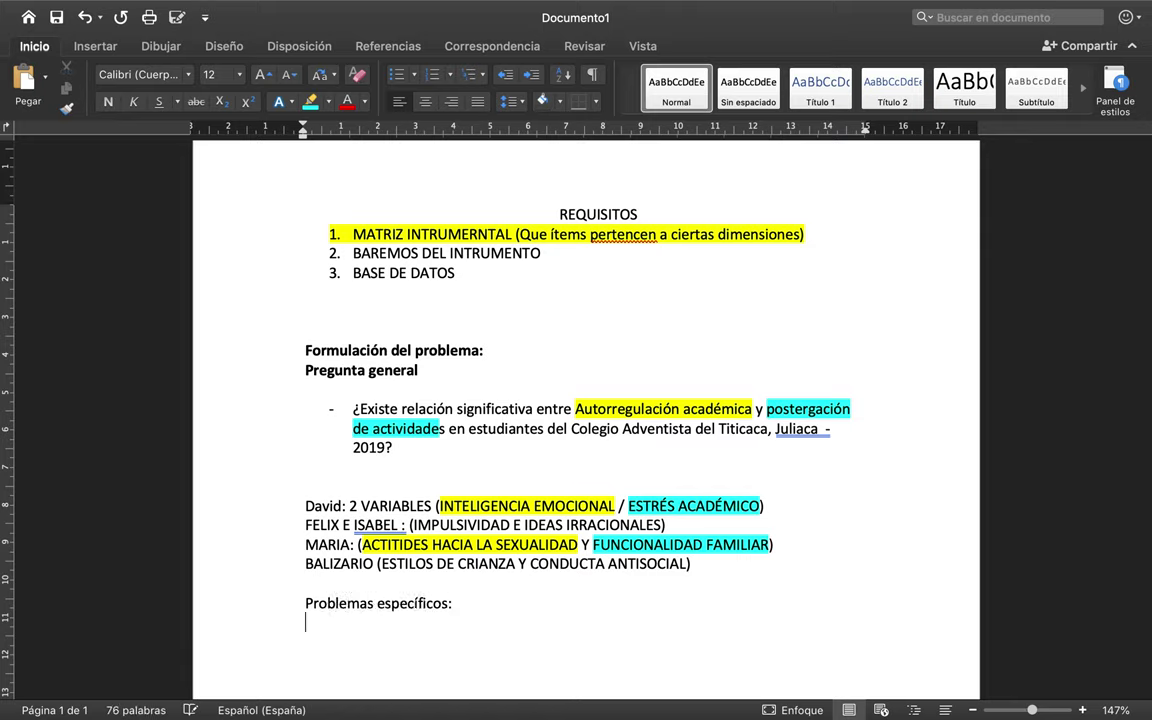
key(Return)
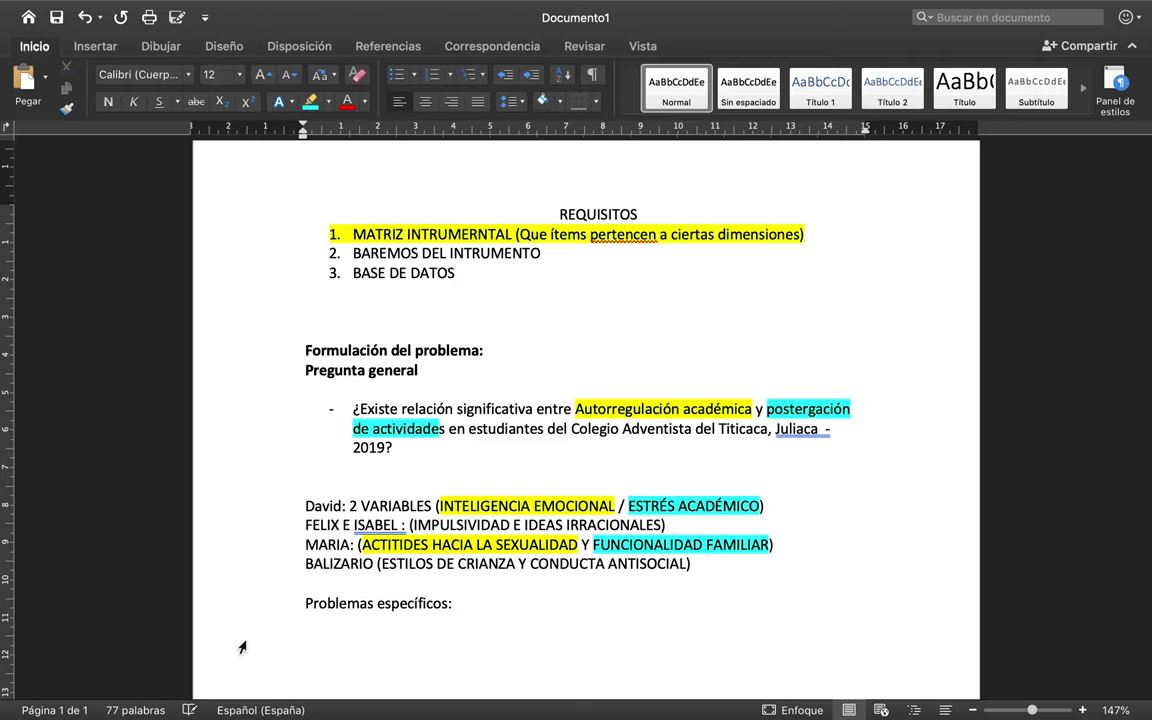
- Review the general question and its two variables, Autorregulación académica and postergación de actividades
scroll(394, 574, down, 3)
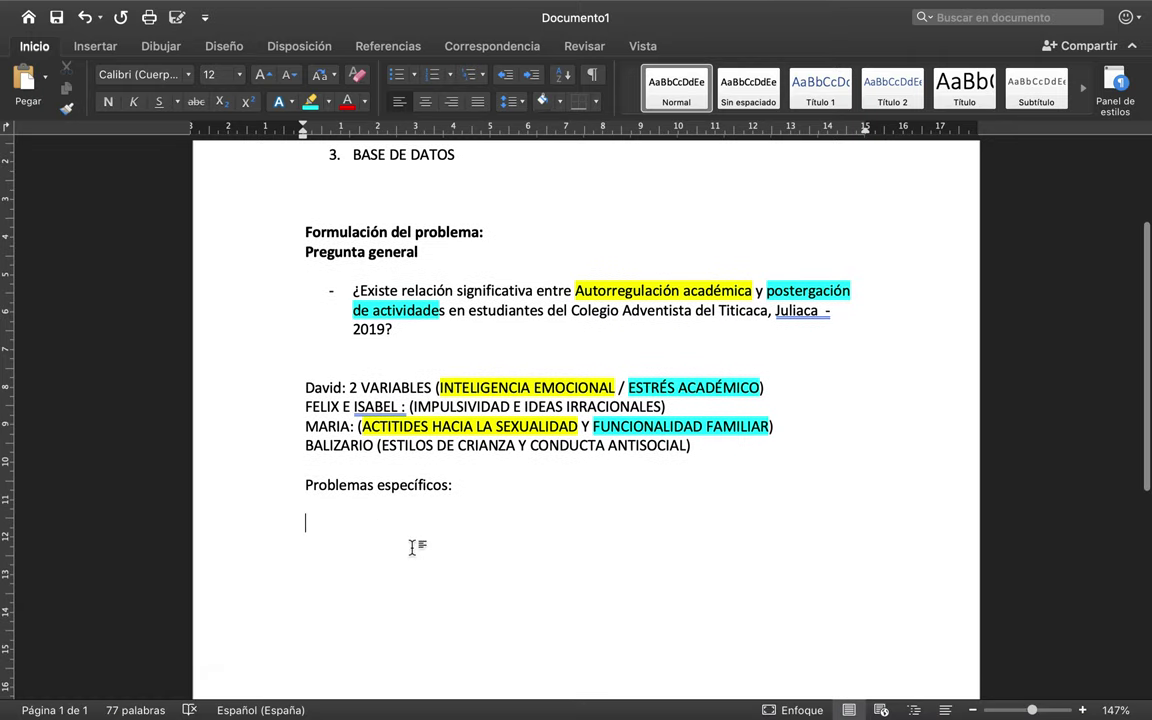
scroll(414, 545, down, 2)
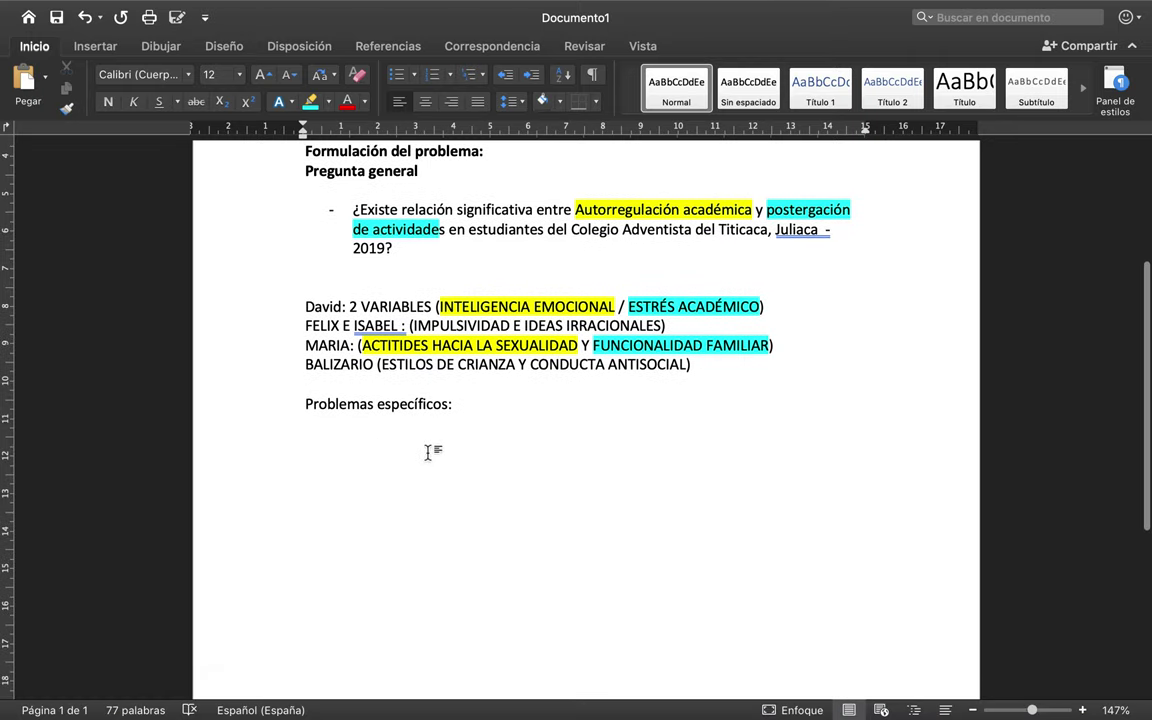
double_click(329, 216)
click(609, 273)
scroll(740, 310, up, 1)
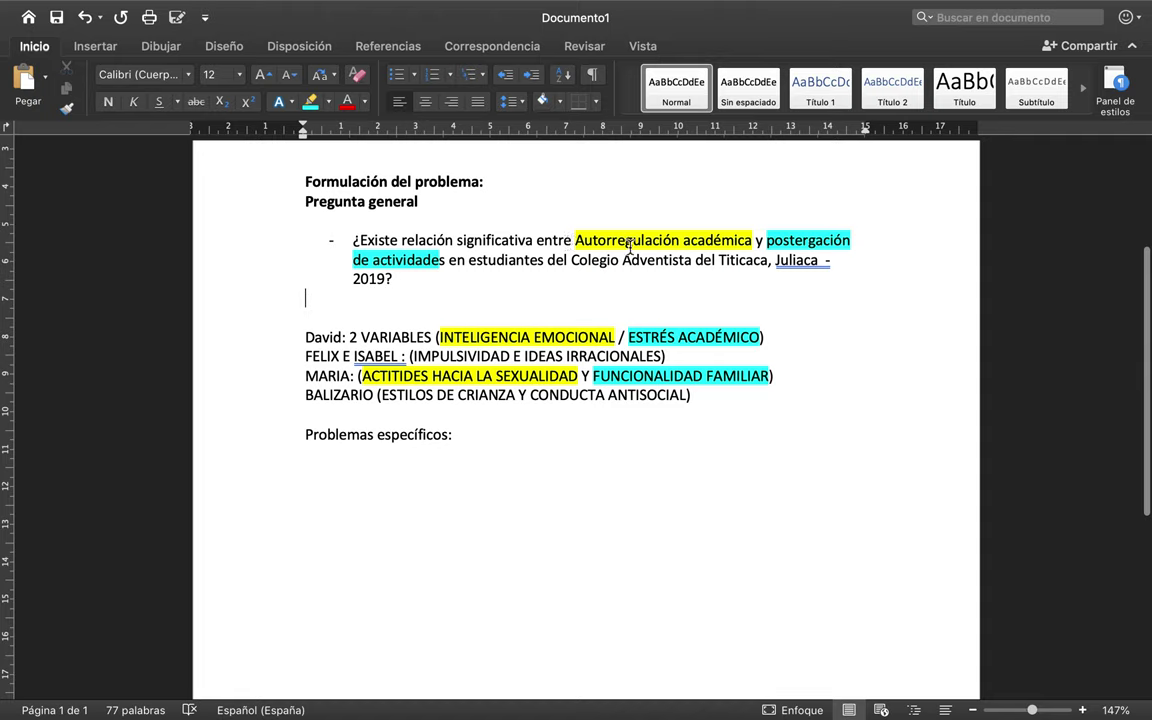
drag(682, 242, 613, 243)
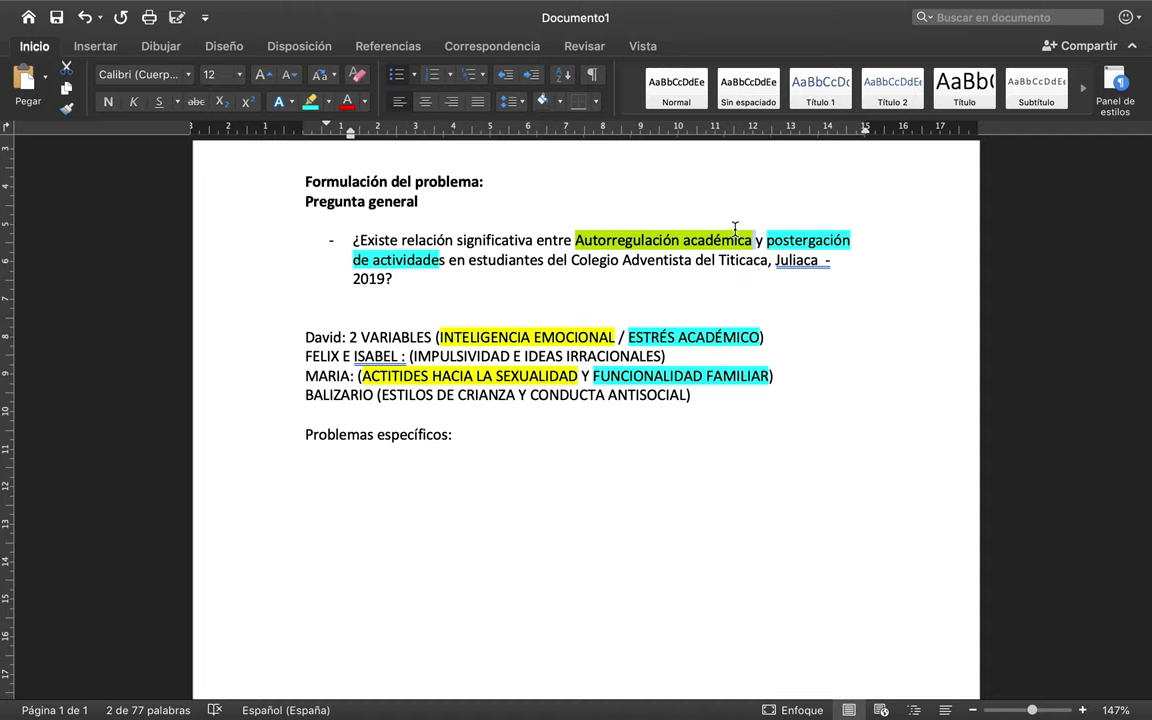
drag(766, 241, 448, 266)
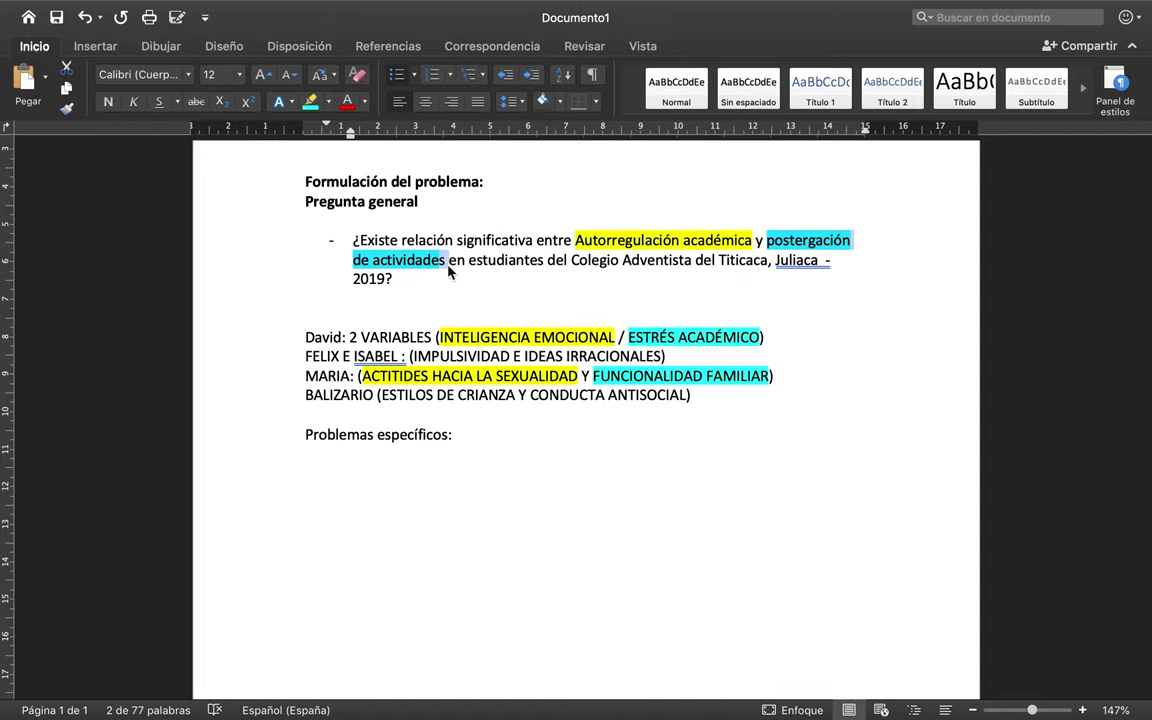
- Start a dashed list item below the heading "Problemas específicos:"
click(435, 483)
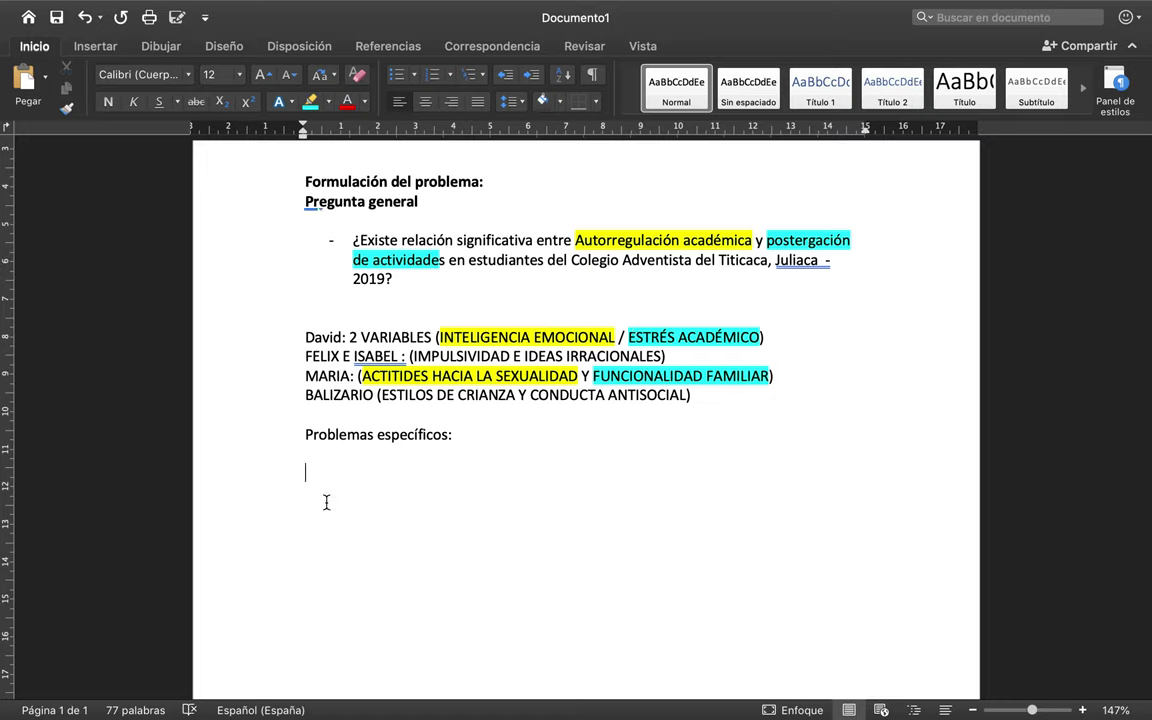
text(i)
text(-)
key(Tab)
key(BackSpace)
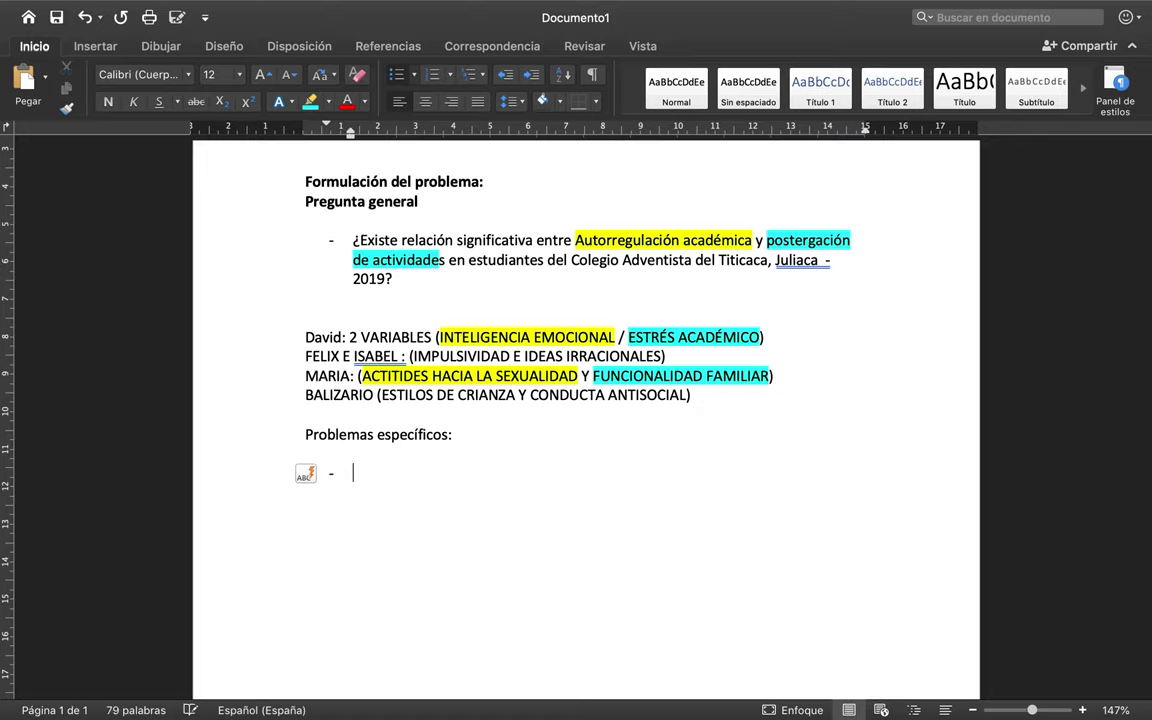
- Write in the new dashed item "¿Existe relación significativa entre autorregulación académica en su dimensión autorregulación cognitiva"
text(¿Existe relación significativa entre)
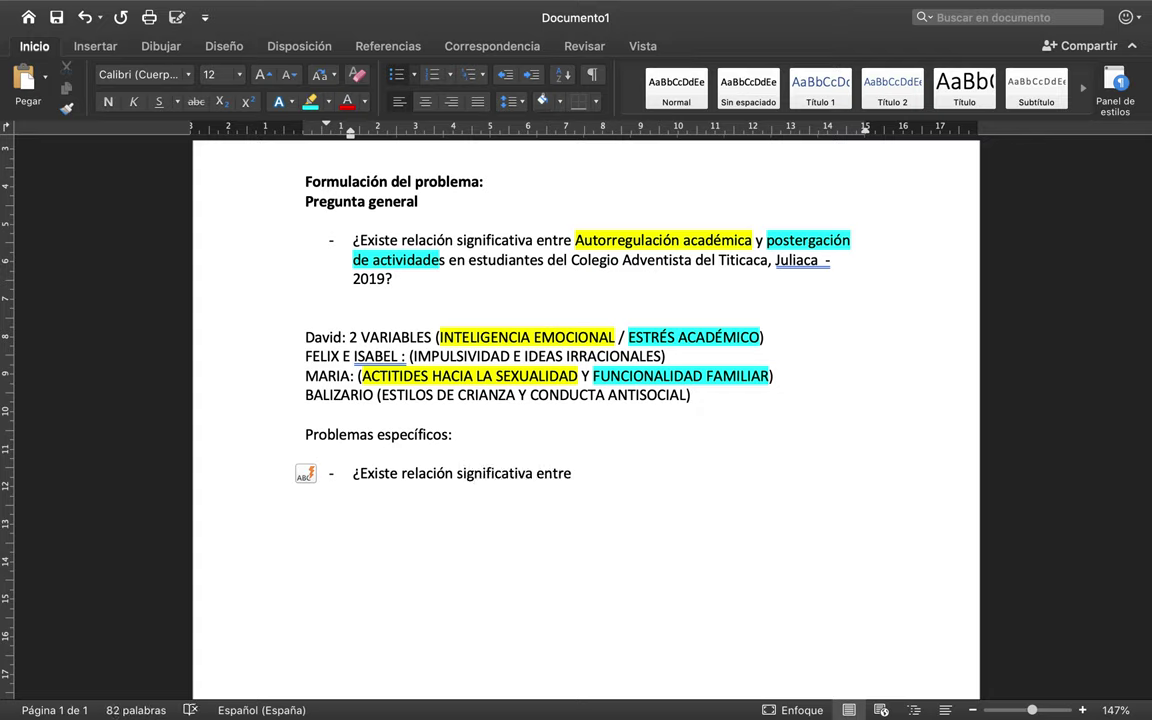
text( a)
text(autorregulación)
text( académica)
text( en su dimensión)
text( at)
text(torregulación)
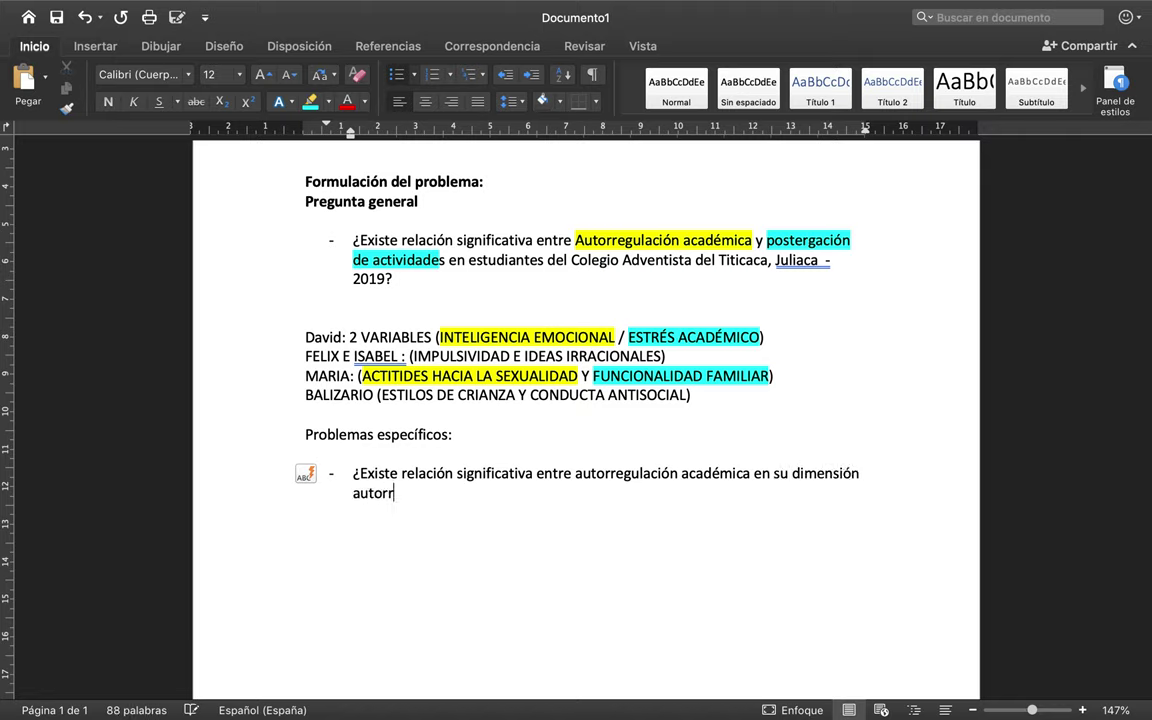
text( cognitiva)
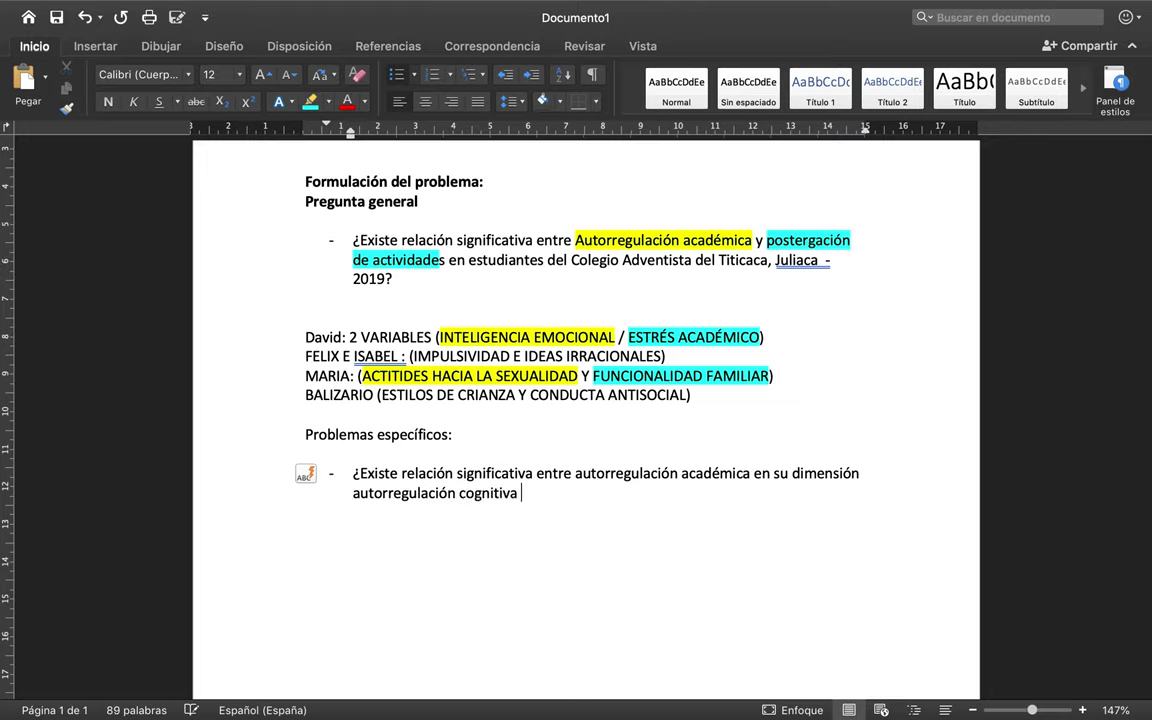